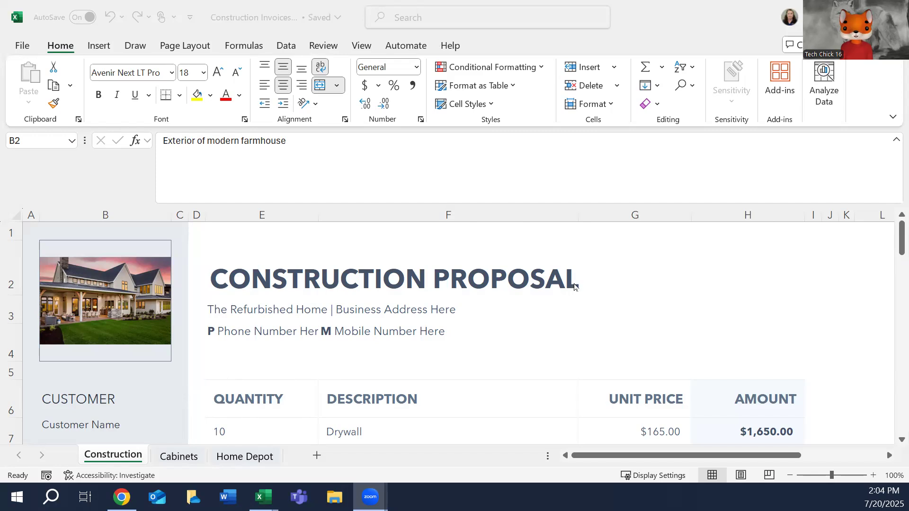
Review the line items and prices on the Construction and Cabinets sheets.
left_click(895, 243)
left_click_drag(896, 247, 895, 268)
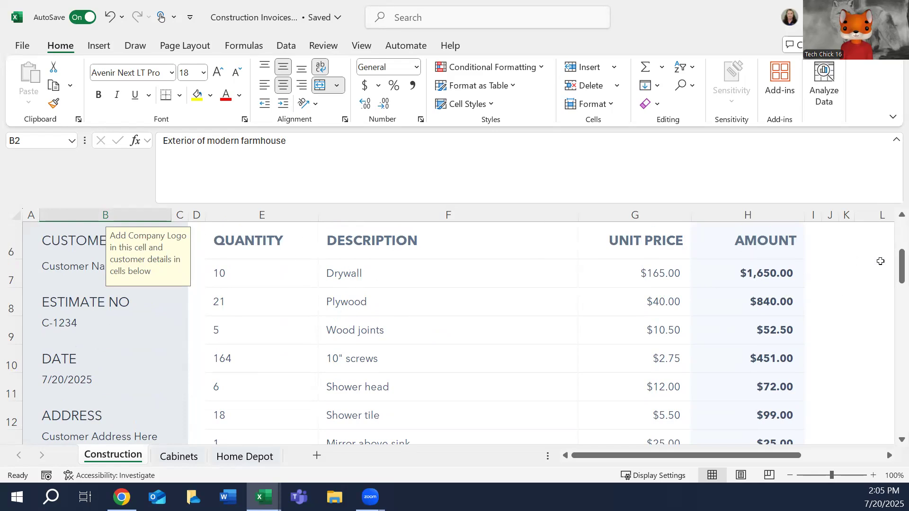
left_click_drag(895, 264, 886, 238)
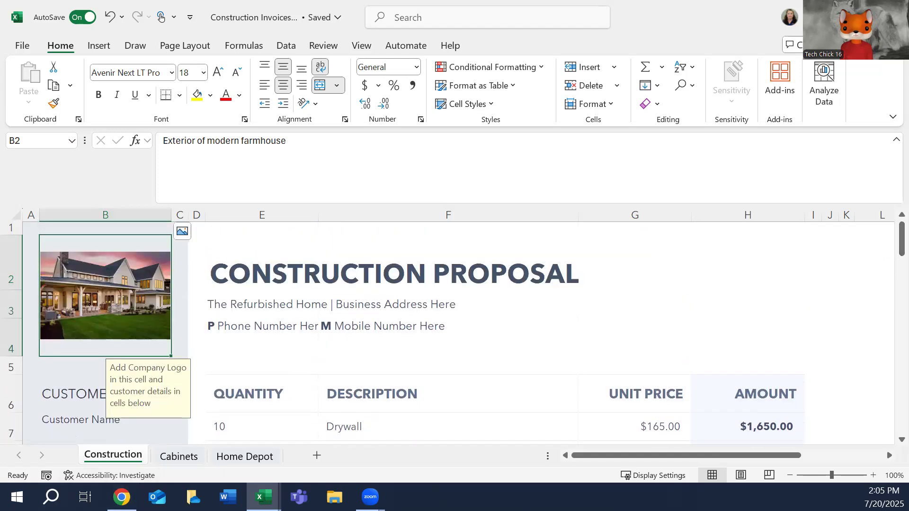
left_click(179, 456)
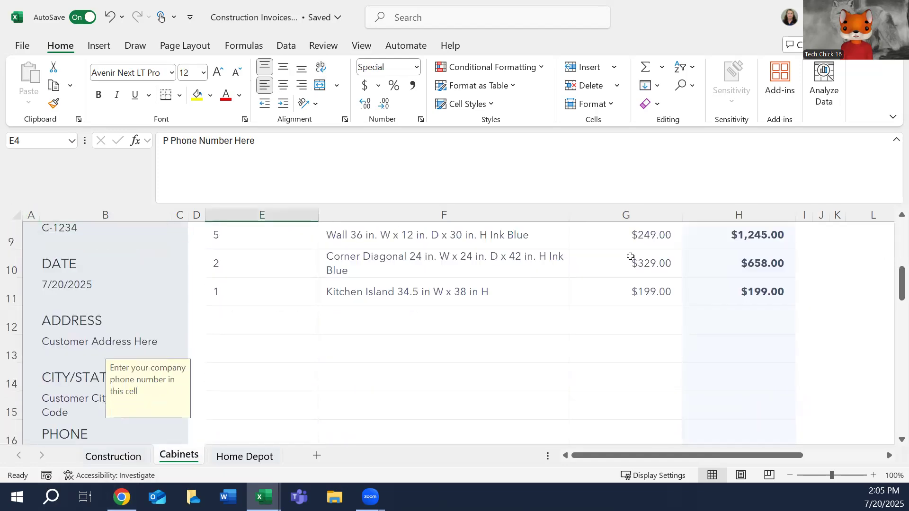
scroll(860, 294, "up", 3)
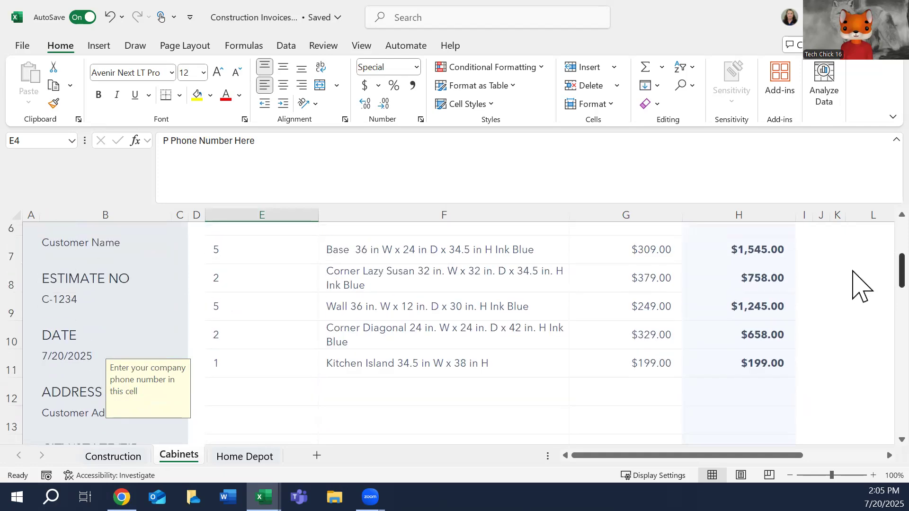
scroll(861, 267, "up", 2)
scroll(860, 275, "down", 5)
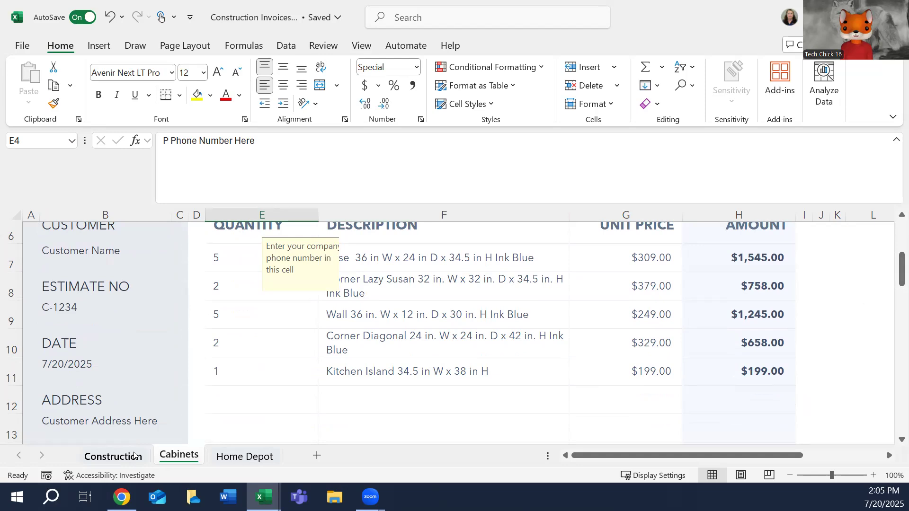
Review the Home Depot sheet's proposal header and its list of items and prices.
left_click(238, 457)
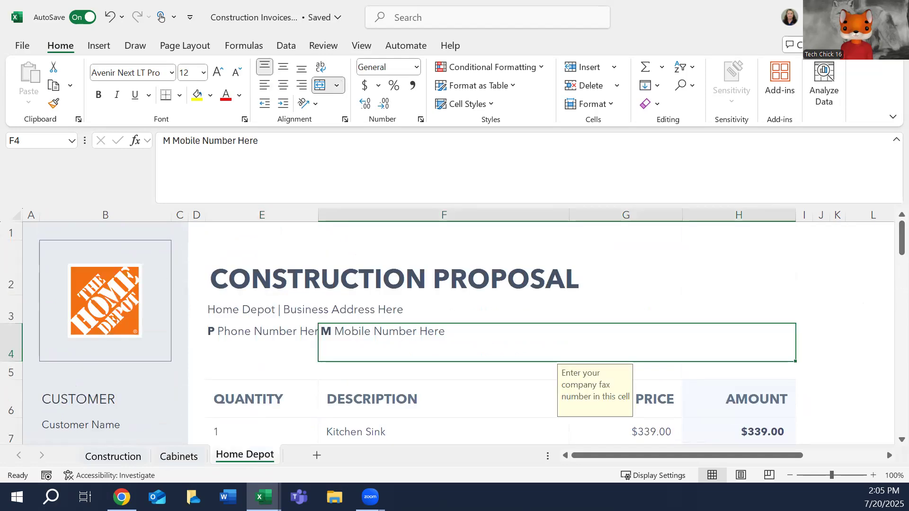
scroll(895, 386, "down", 6)
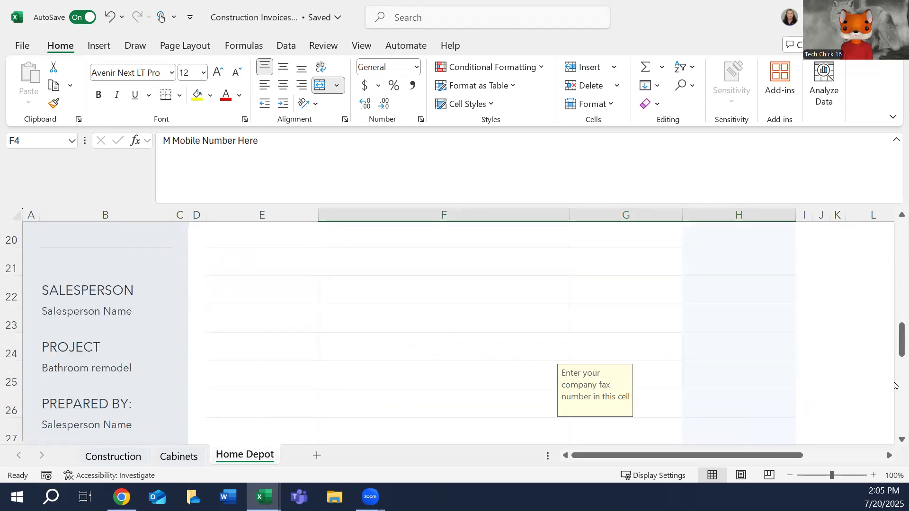
scroll(895, 386, "up", 6)
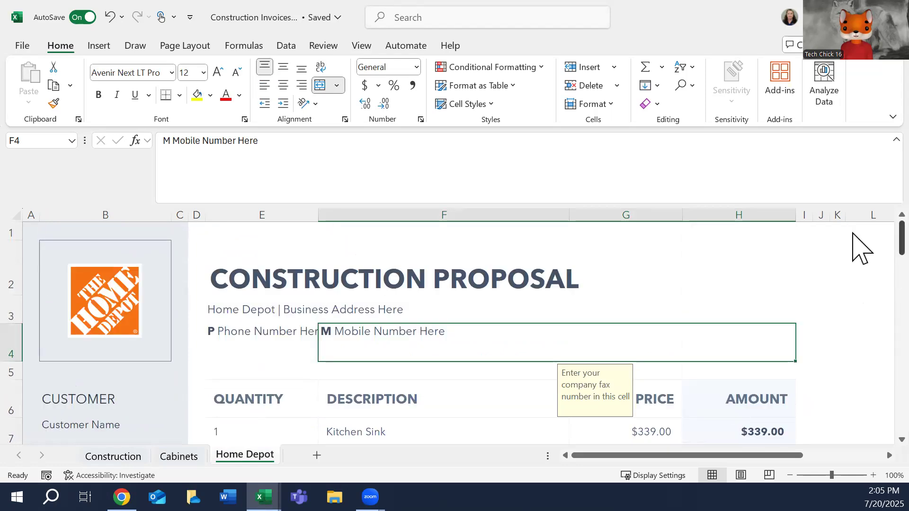
scroll(862, 247, "down", 1)
scroll(863, 263, "down", 3)
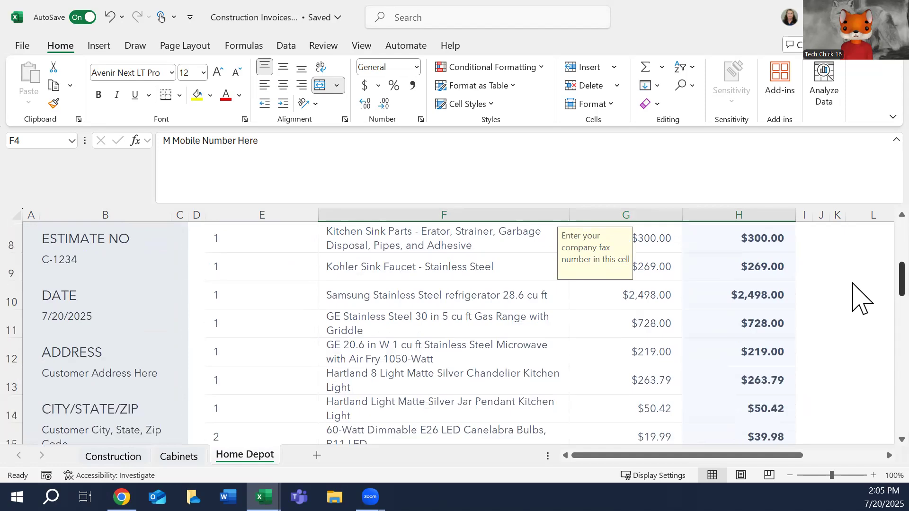
scroll(861, 265, "up", 4)
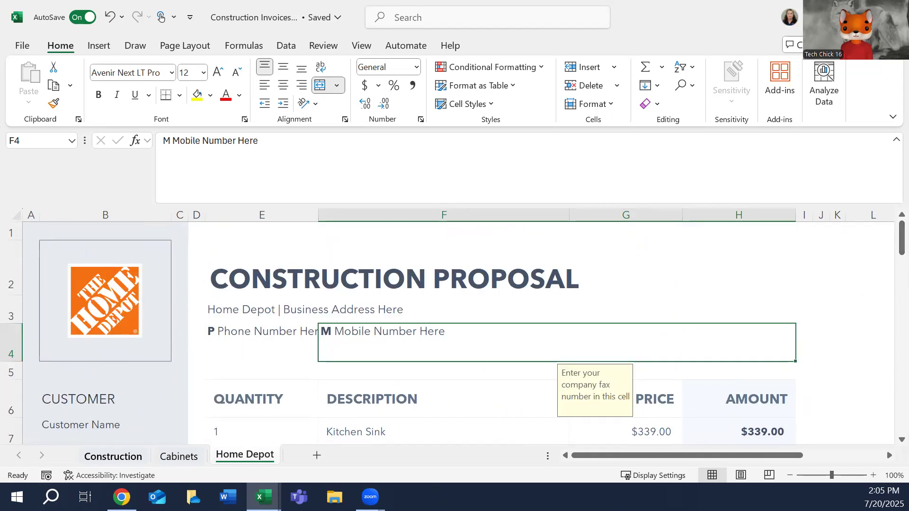
Add a blank worksheet directly after the Construction sheet.
left_click(113, 456)
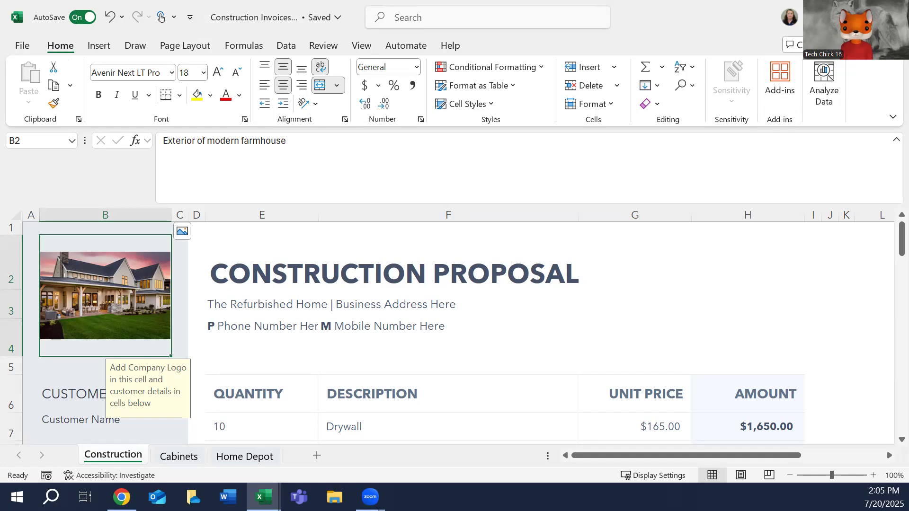
left_click(317, 455)
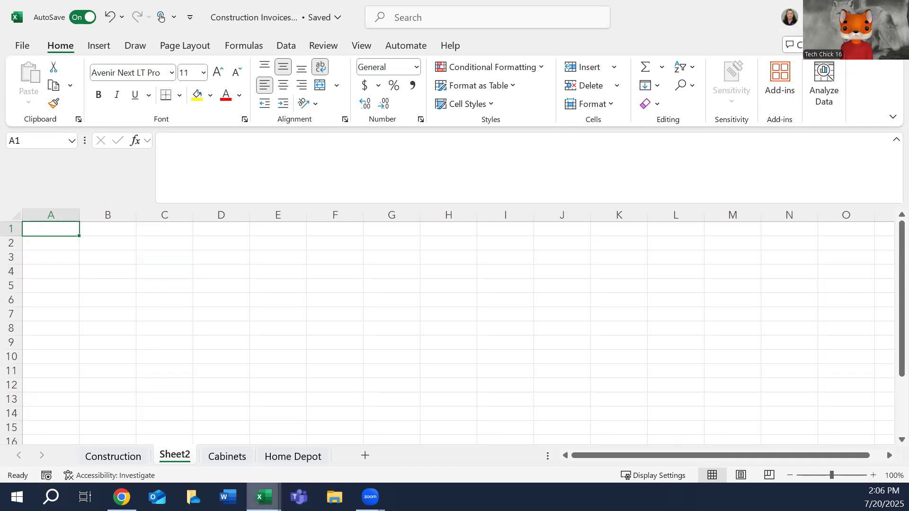
Switch to the Youtube Example Invoice workbook and maximize its window.
left_click(263, 497)
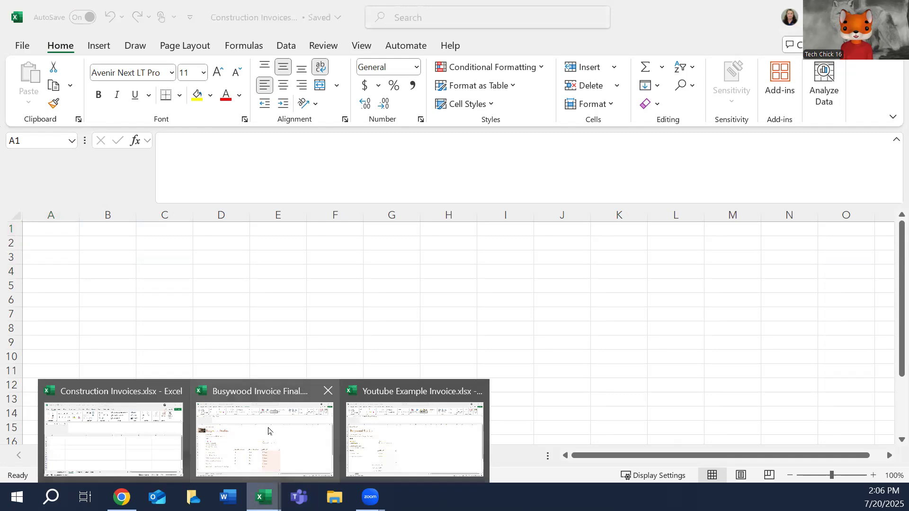
left_click(399, 426)
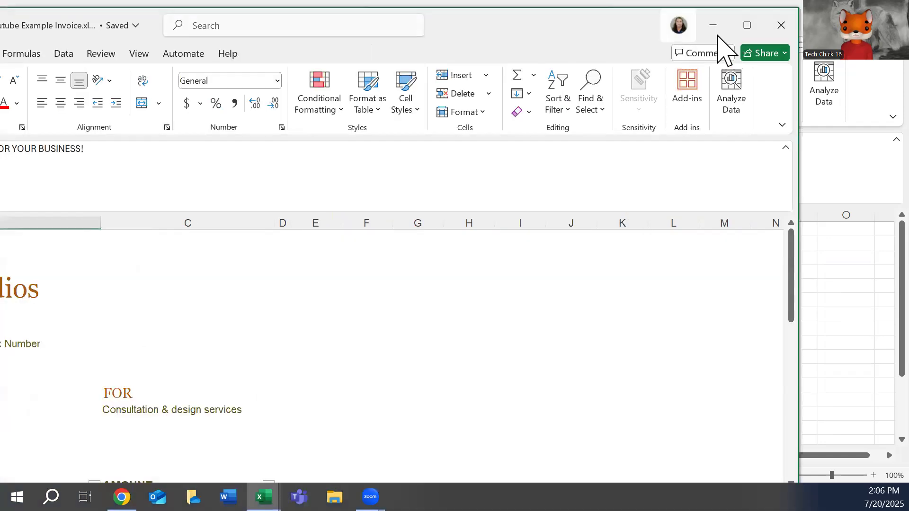
left_click(747, 26)
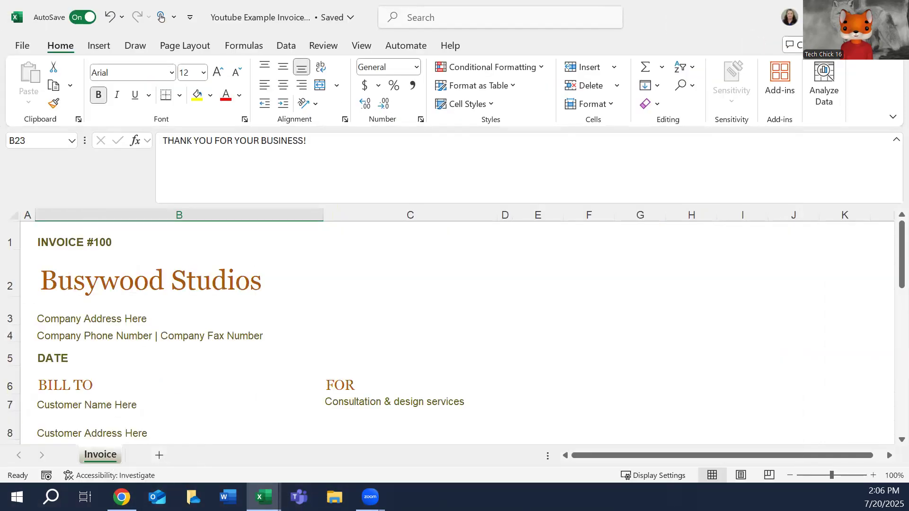
Copy the Invoice sheet into Construction Invoices.xlsx, placing the copy after all existing sheets.
right_click(103, 455)
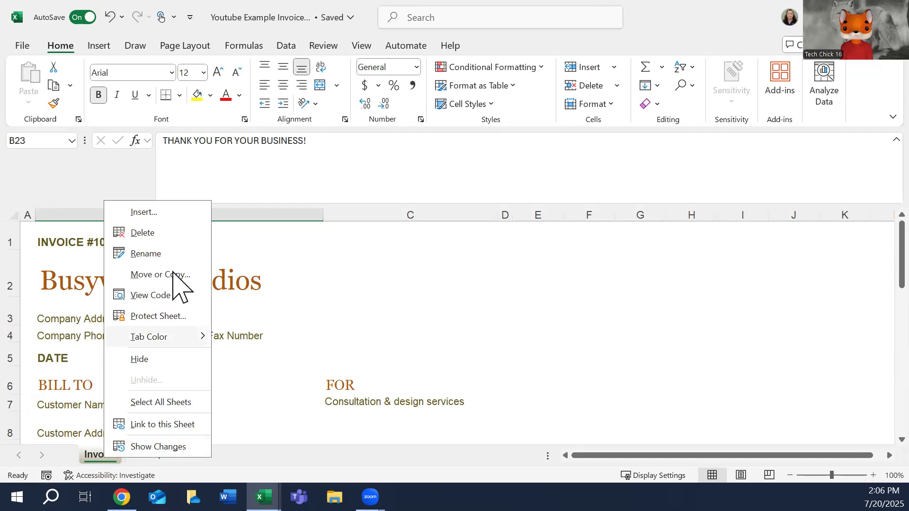
left_click(152, 276)
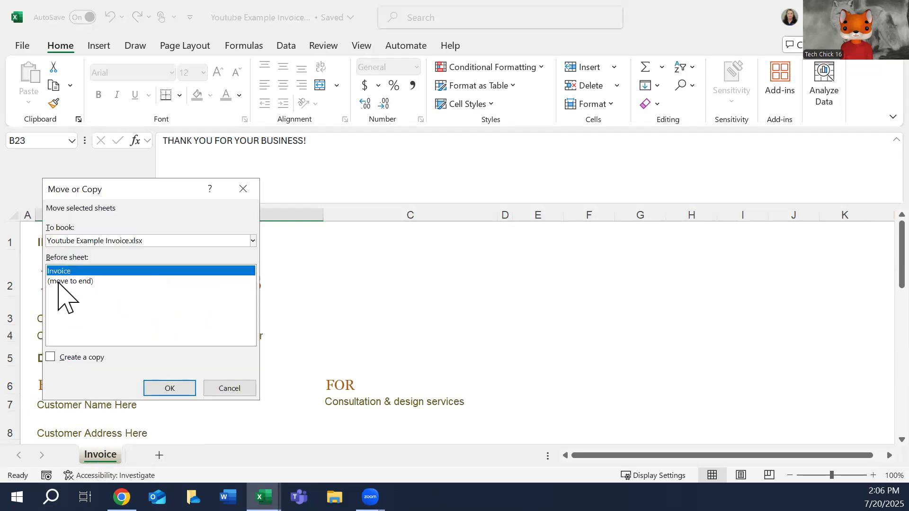
left_click(50, 357)
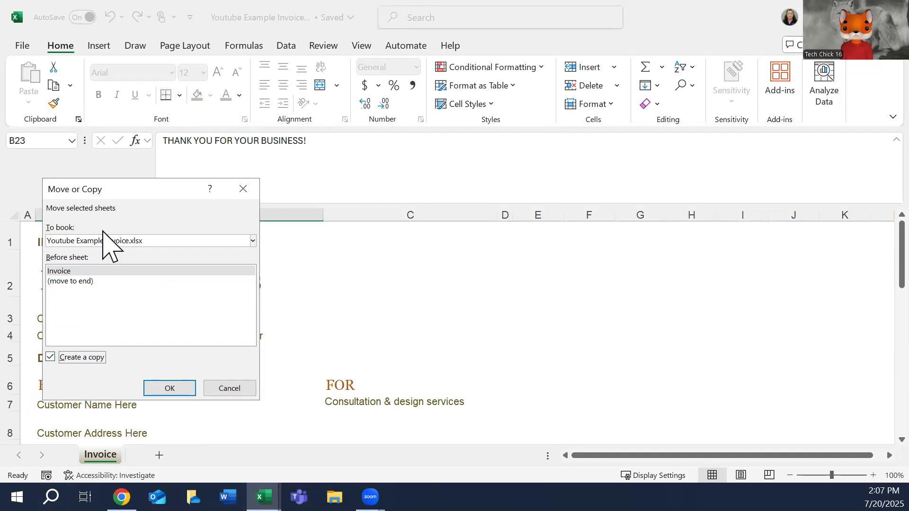
left_click(253, 241)
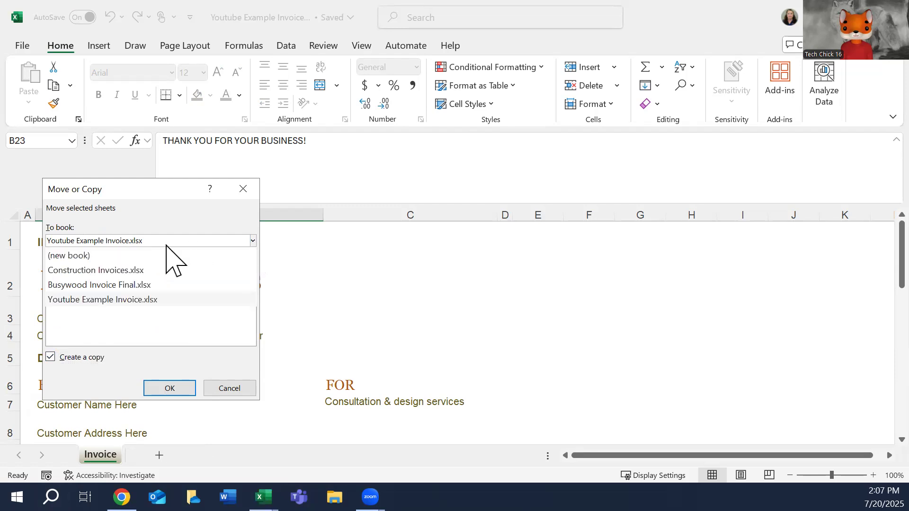
left_click(90, 270)
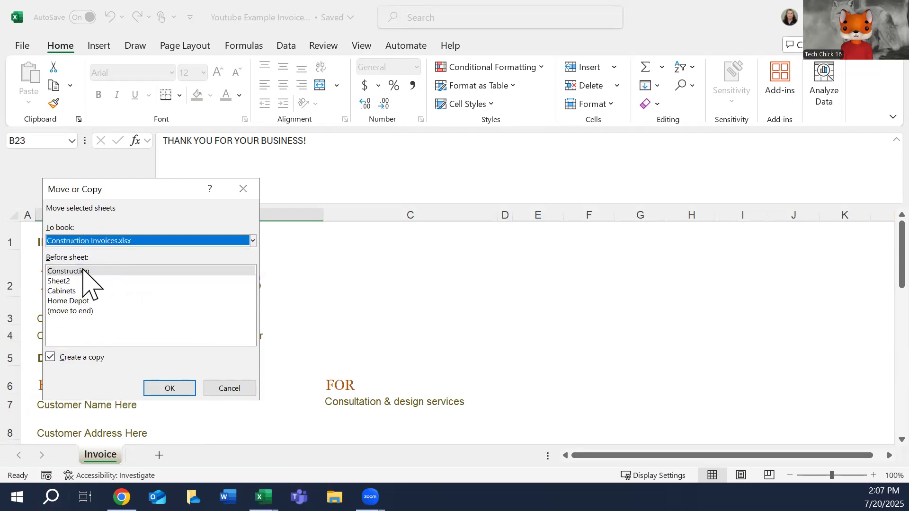
left_click(87, 311)
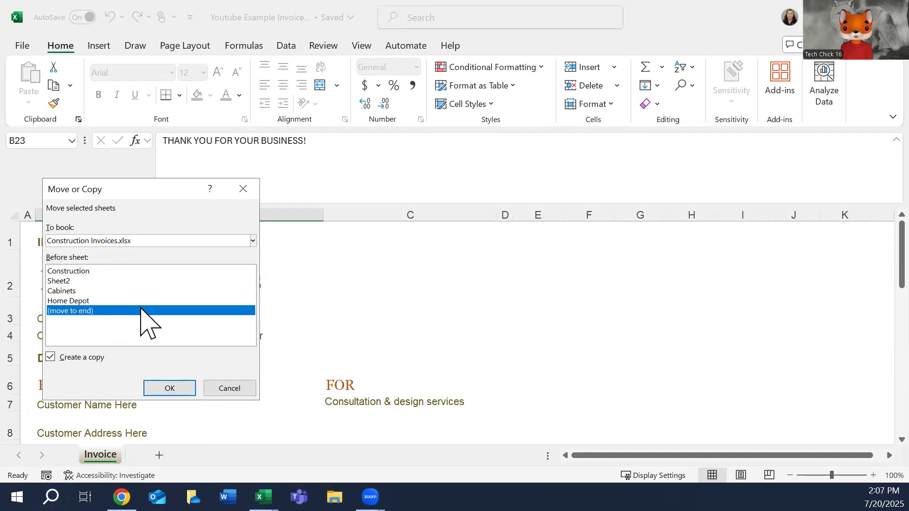
left_click(166, 387)
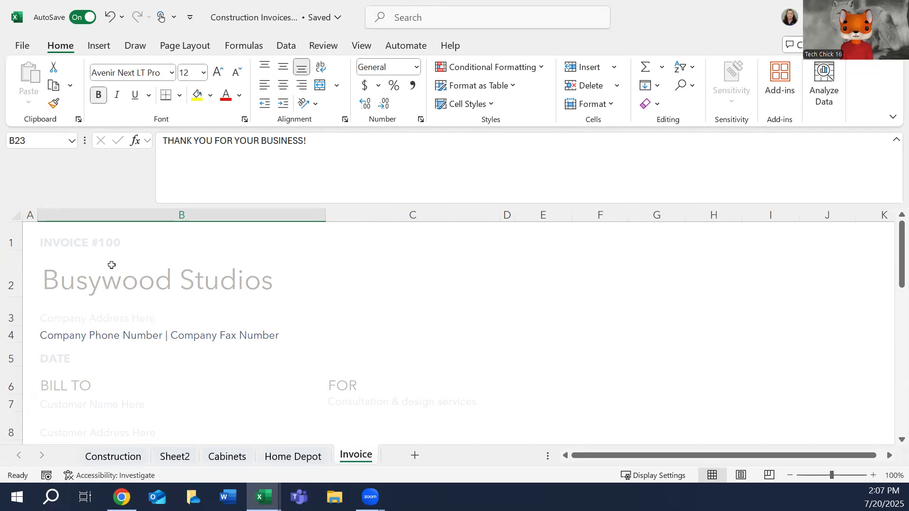
left_click(133, 260)
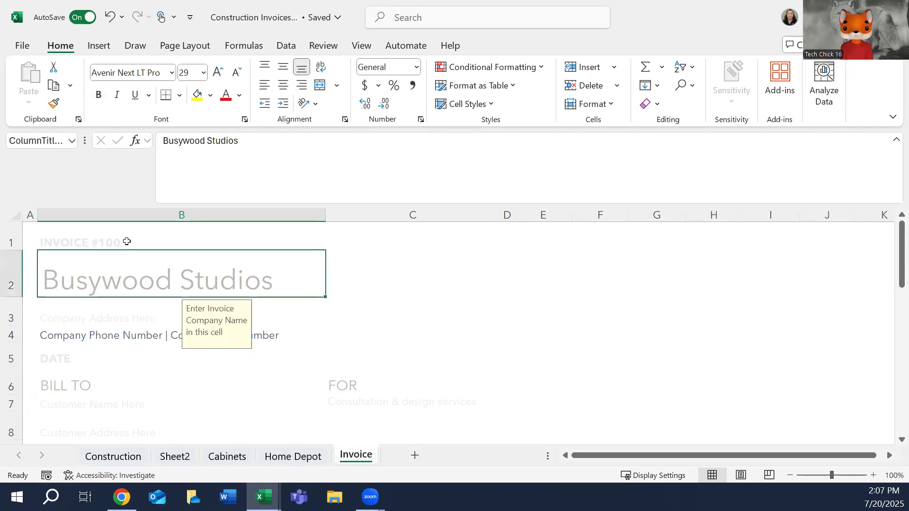
left_click(126, 241)
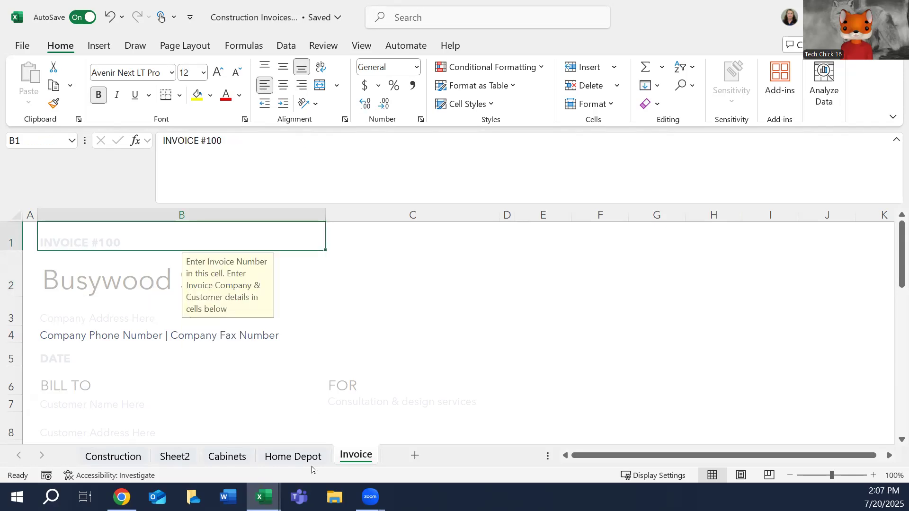
Delete the empty Sheet2 and move the Invoice sheet in front of the Construction sheet.
right_click(183, 456)
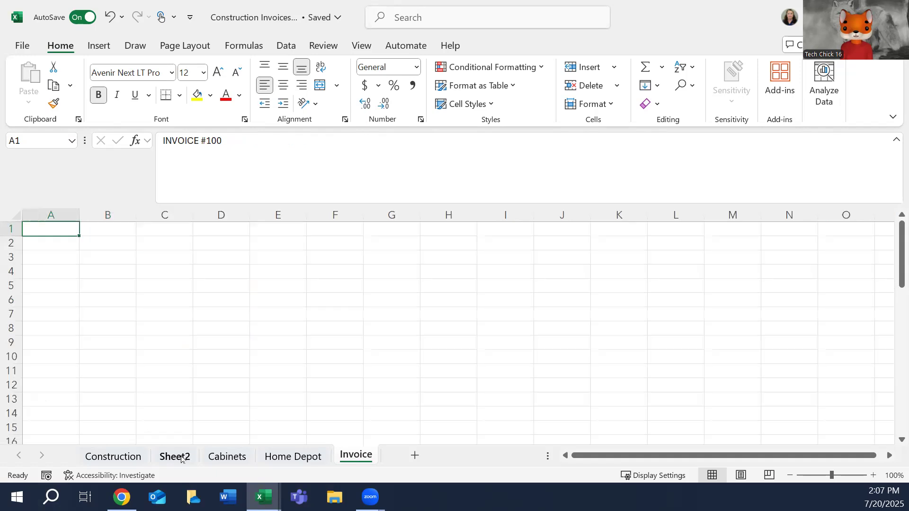
left_click(220, 231)
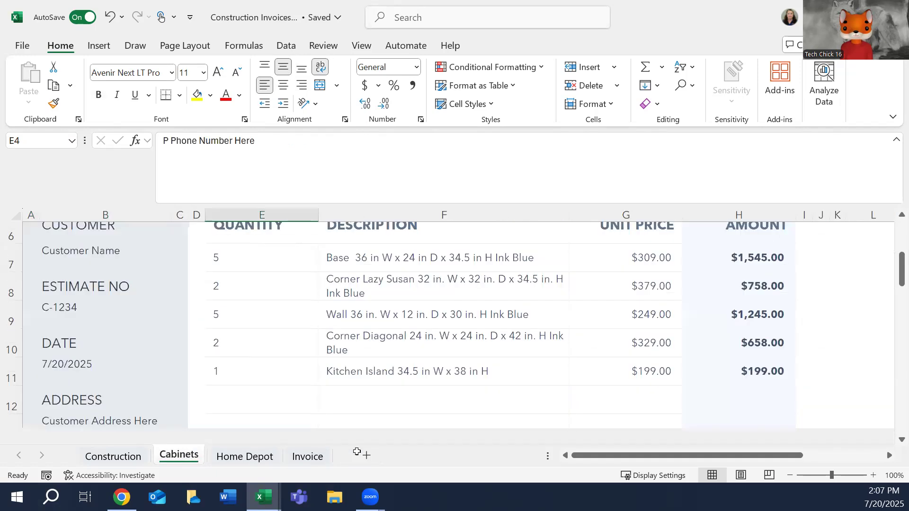
left_click_drag(308, 456, 108, 443)
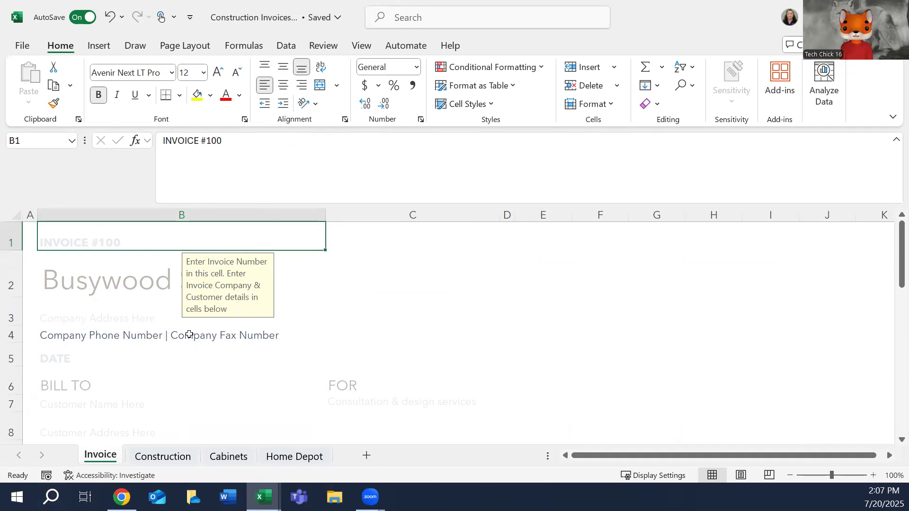
Format the invoice number, company address and phone/fax cells (B1, B3, B4) in Arial with the brown theme font color.
left_click(82, 328, "ctrl")
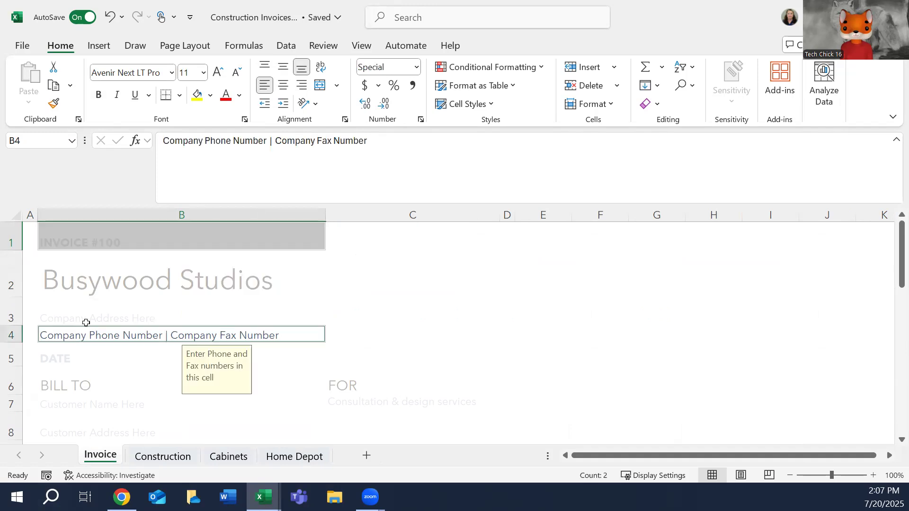
left_click(84, 313, "ctrl")
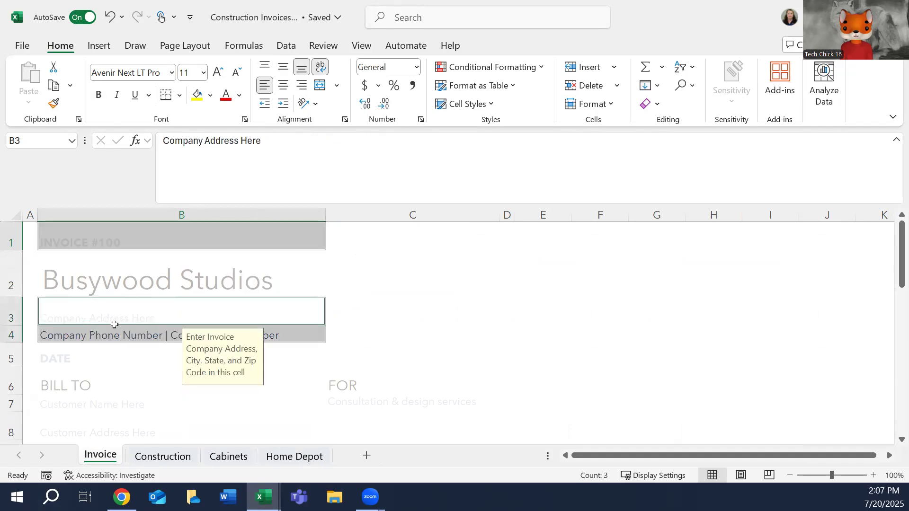
right_click(114, 324)
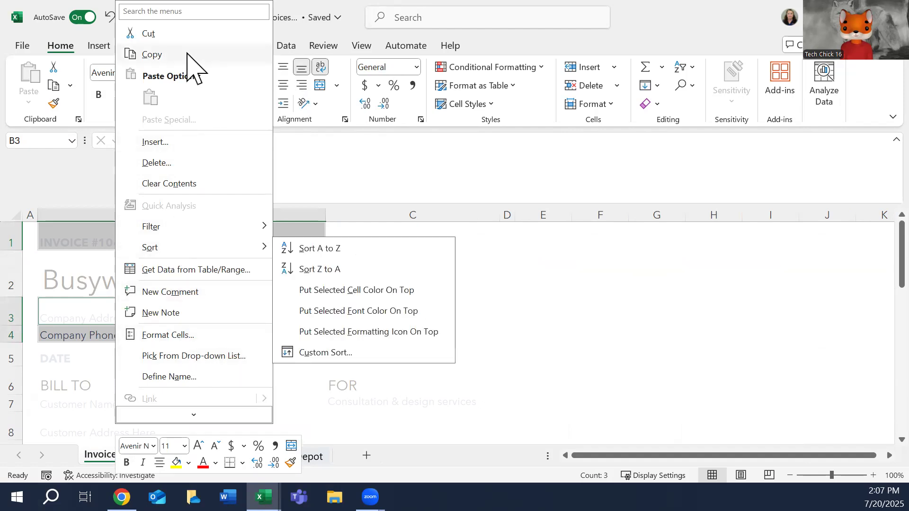
key("Escape")
left_click(154, 447)
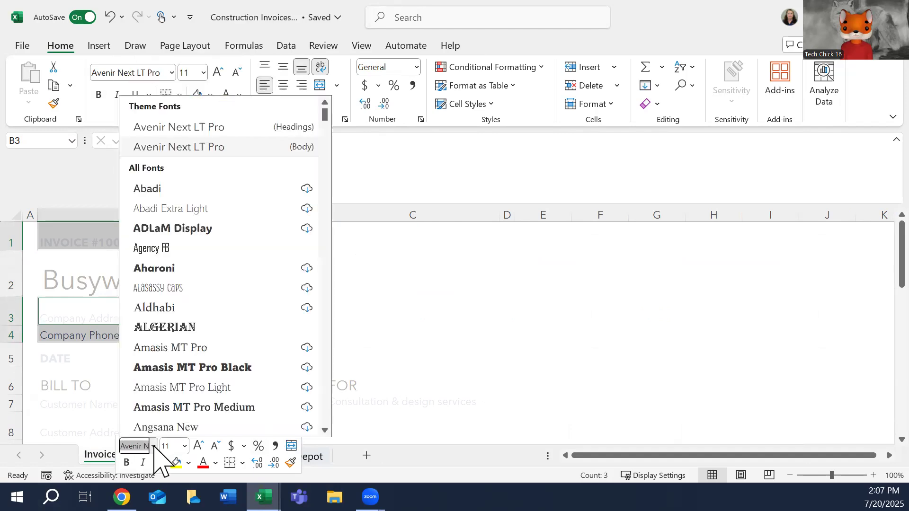
scroll(325, 405, "down", 7)
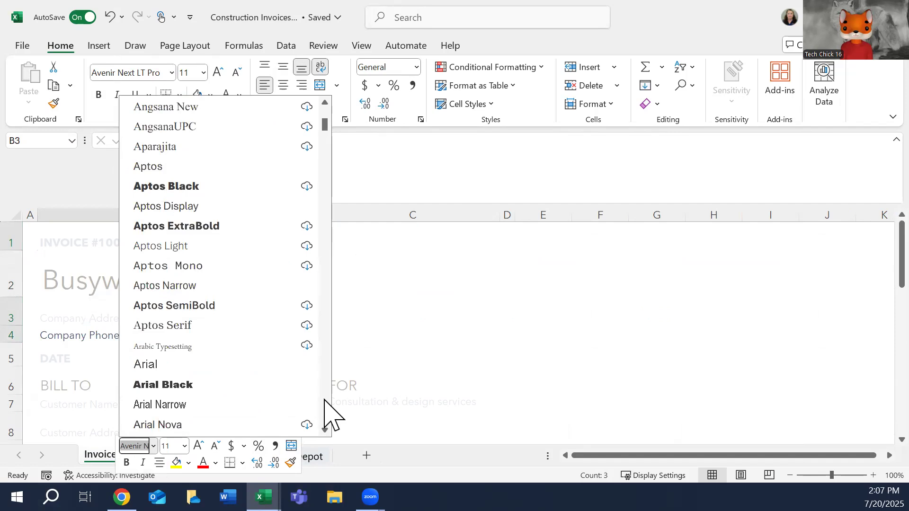
left_click(173, 365)
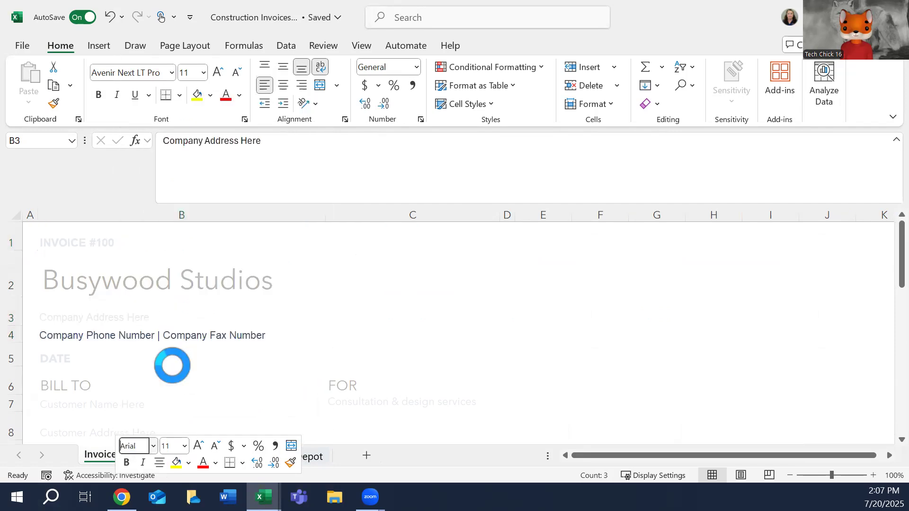
left_click(215, 463)
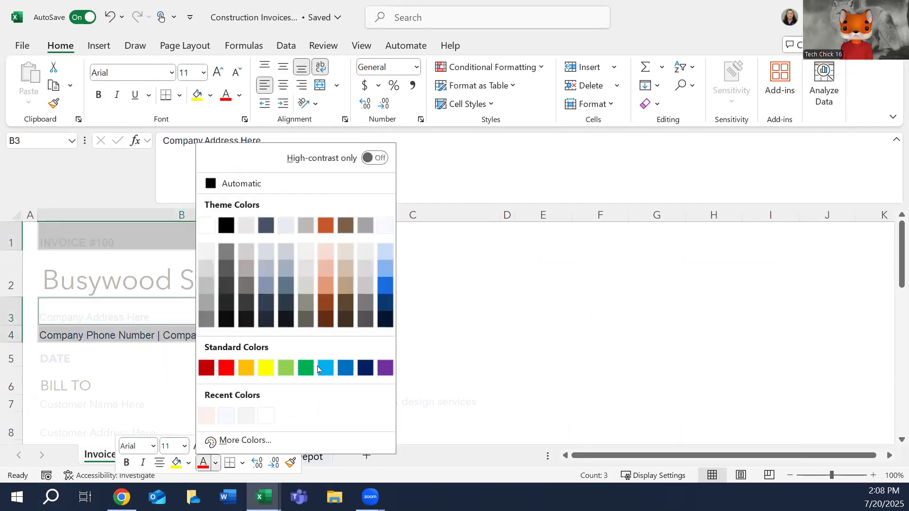
left_click(346, 225)
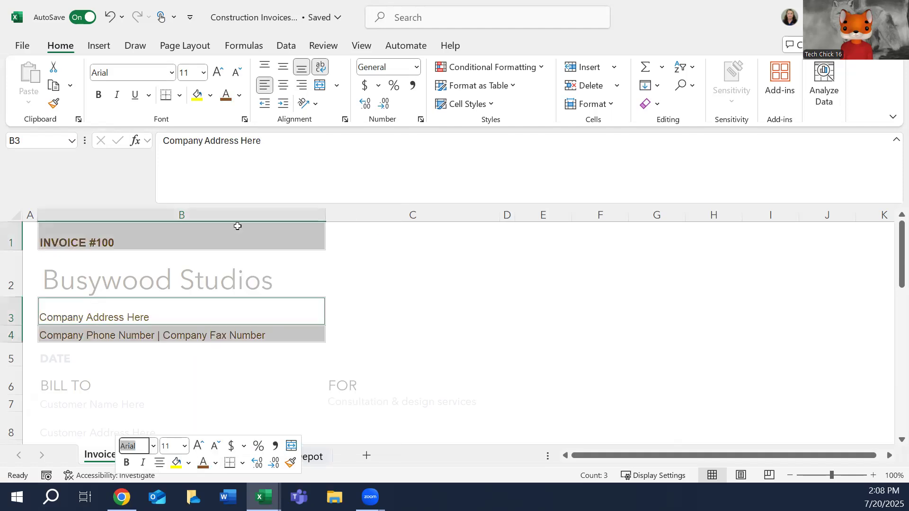
Color the company name in B2 with the orange theme font color.
left_click(164, 272)
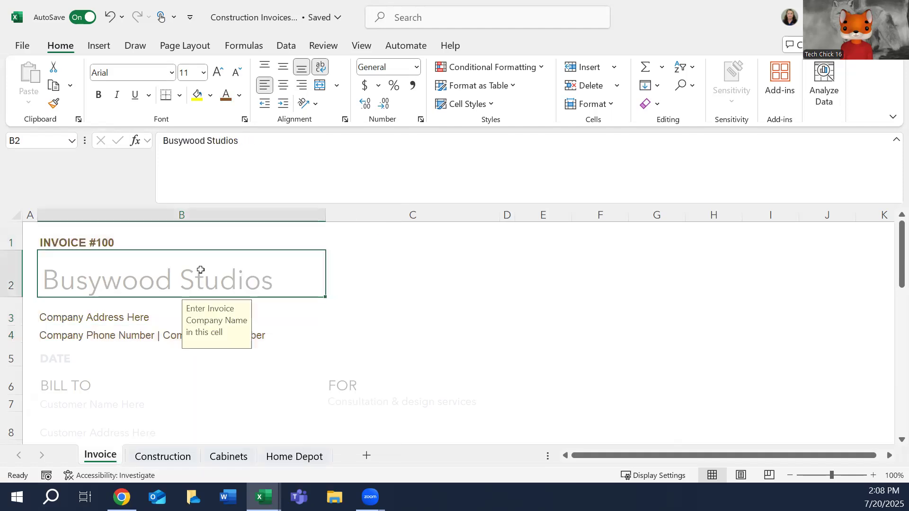
right_click(227, 273)
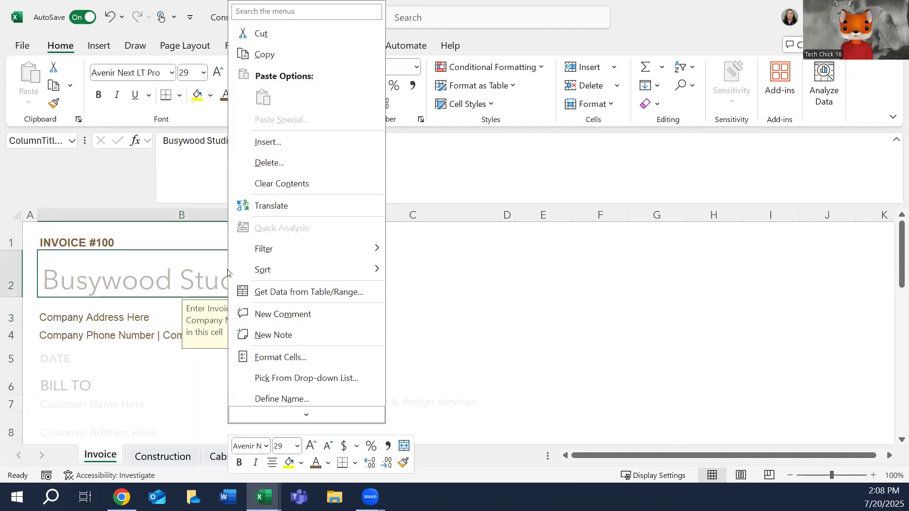
left_click(329, 463)
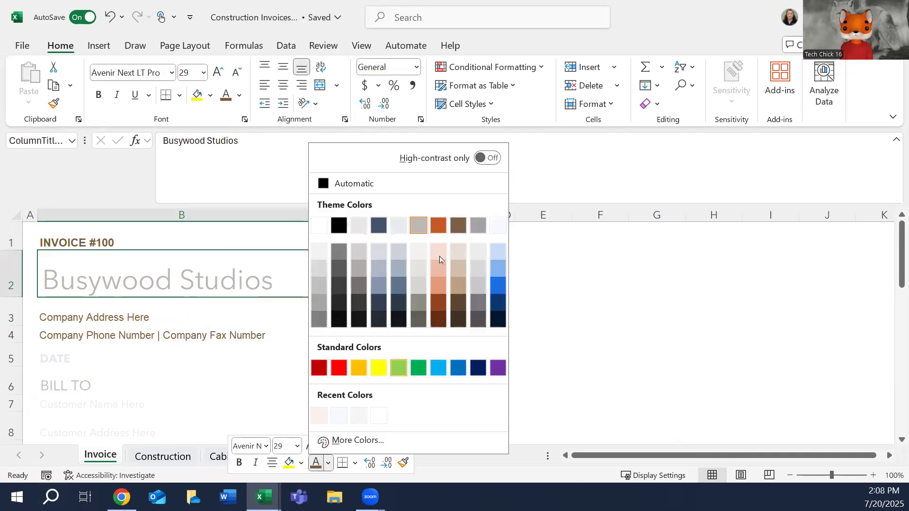
left_click(436, 226)
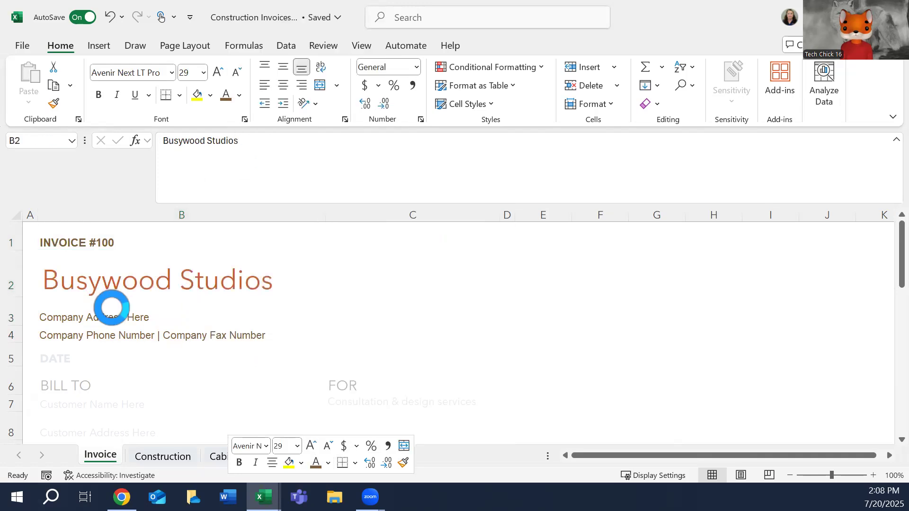
Apply the brown theme font color to the DATE cell (B5).
left_click(99, 361)
right_click(99, 361)
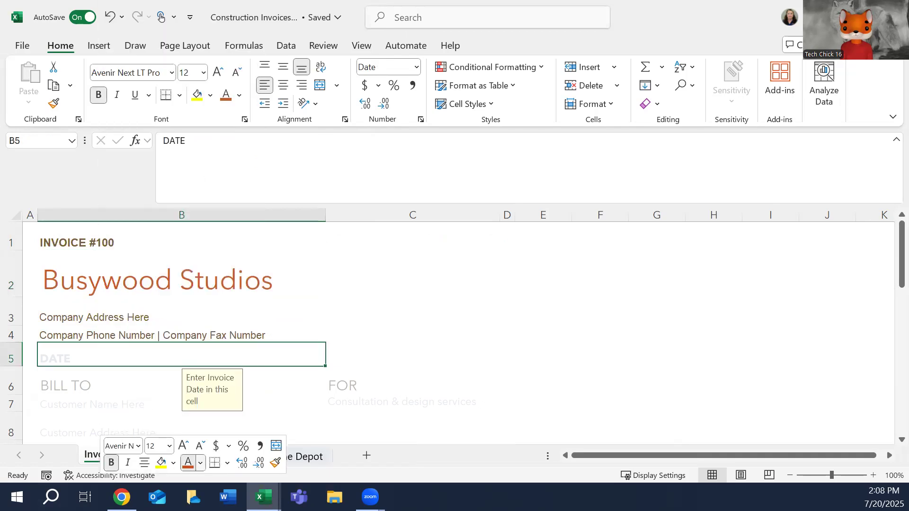
left_click(200, 463)
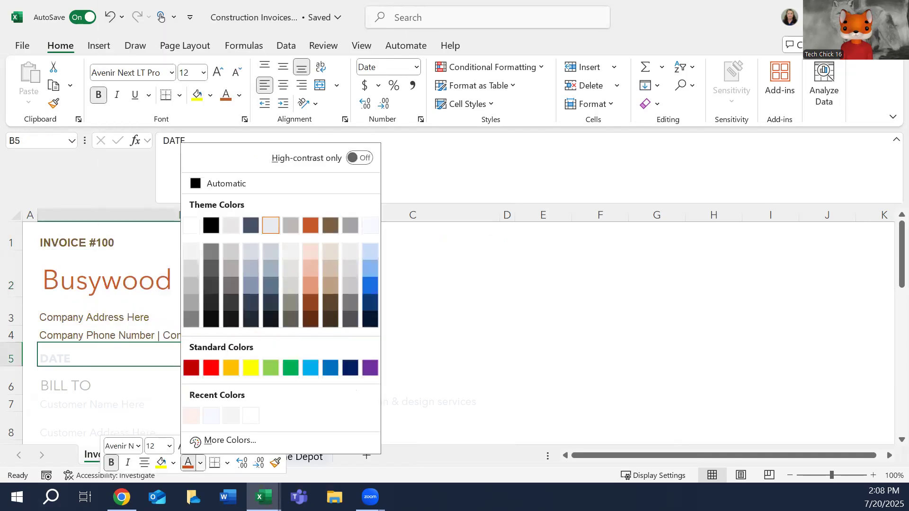
left_click(331, 226)
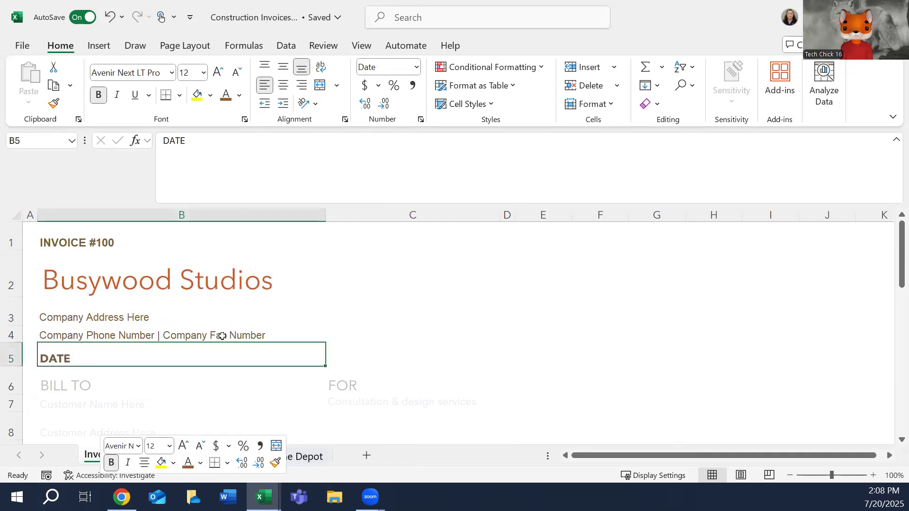
Give the BILL TO and FOR headings in row 6 the orange theme font color.
scroll(223, 335, "down", 7)
scroll(223, 335, "up", 7)
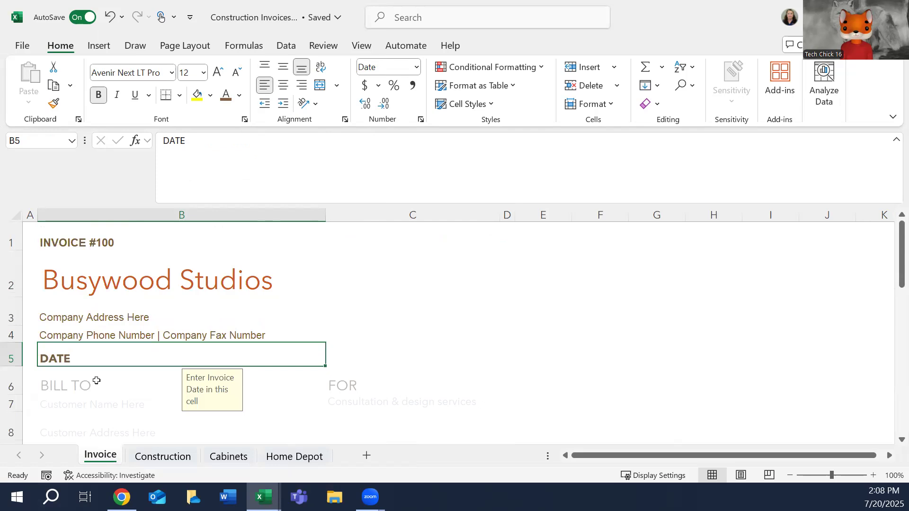
left_click(78, 384)
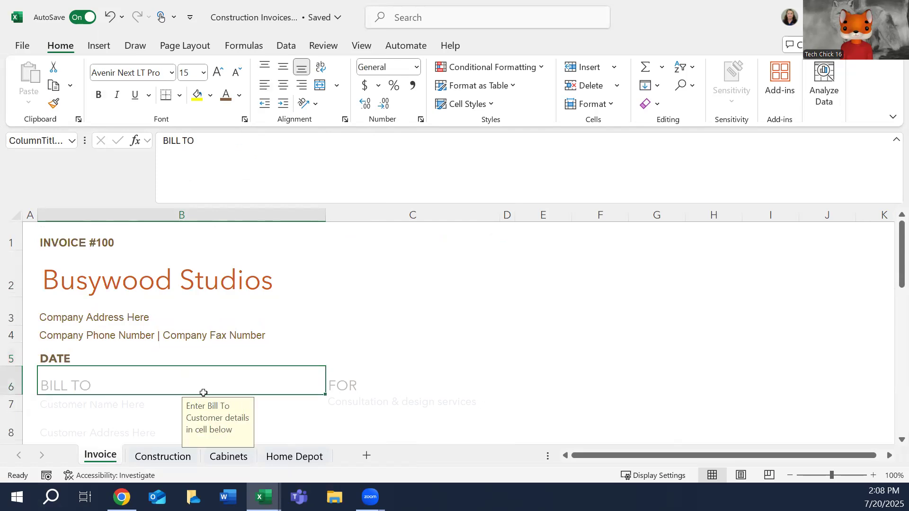
left_click(364, 372, "ctrl")
right_click(364, 372)
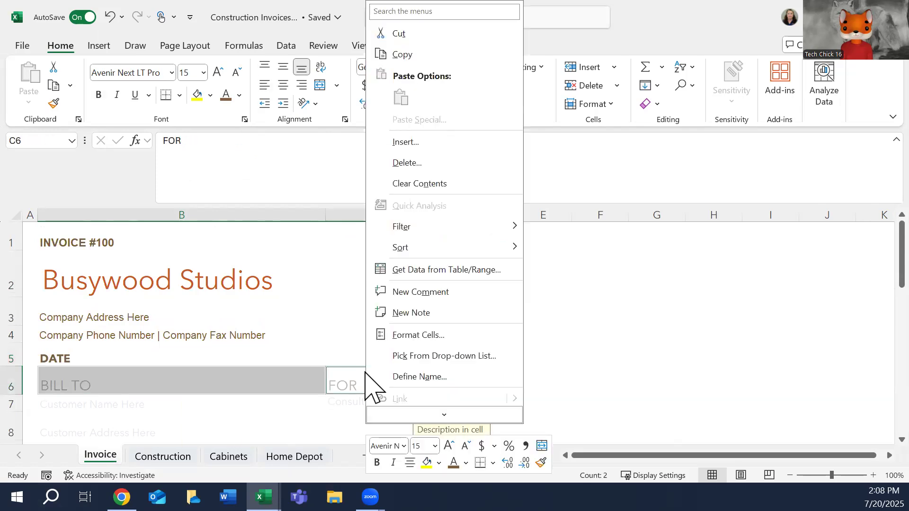
key("Escape")
left_click(466, 464)
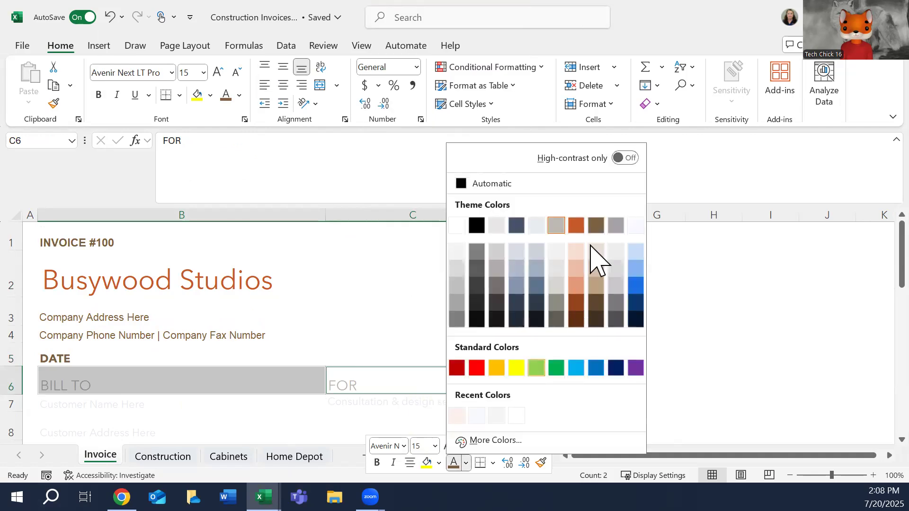
left_click(585, 226)
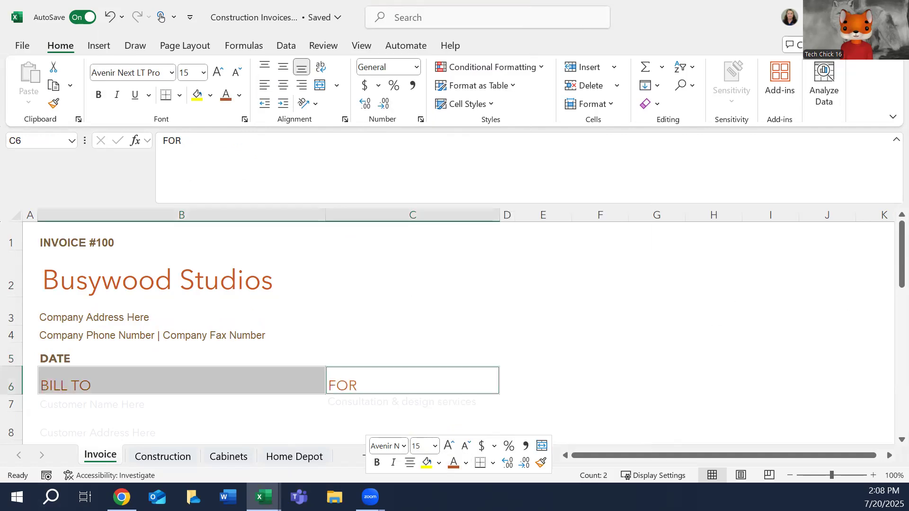
Apply the brown theme font color to the customer details, service description, table headers and first item (rows 7–11), plus rows 16–23 from the tax rate down.
scroll(857, 284, "down", 2)
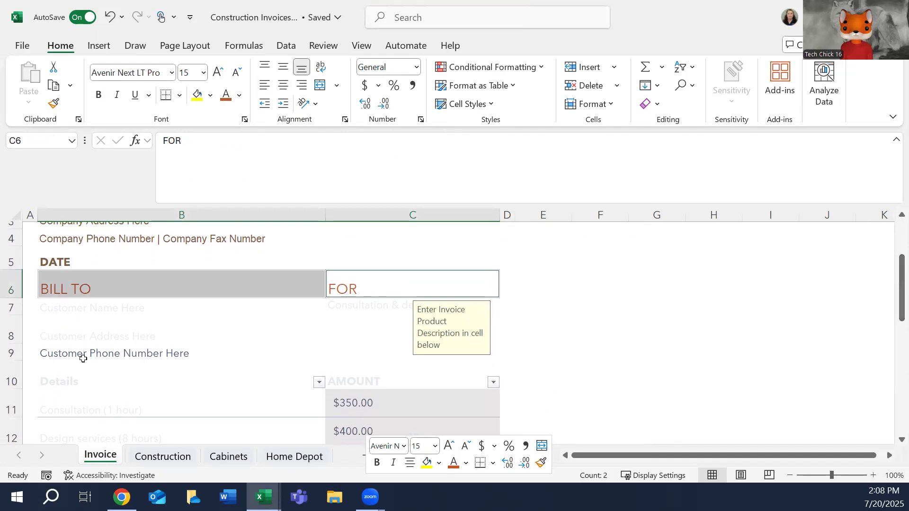
left_click(72, 311)
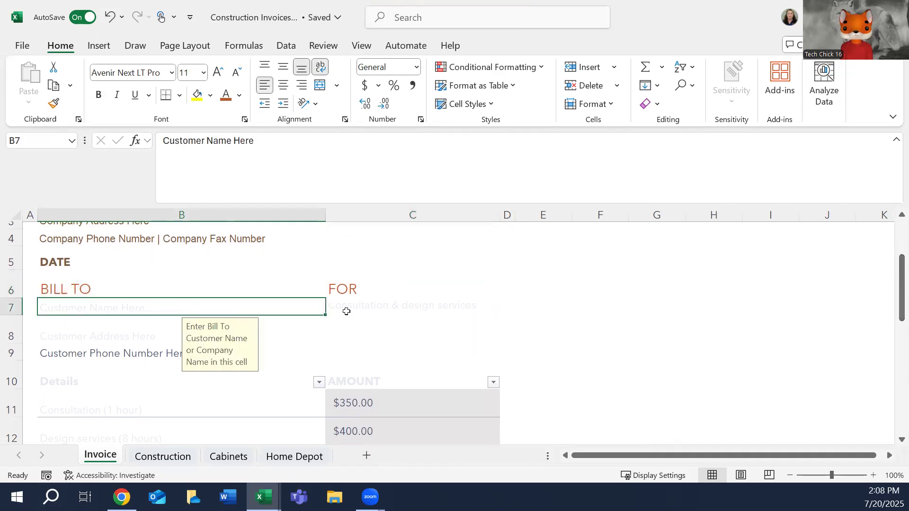
left_click(390, 304, "ctrl")
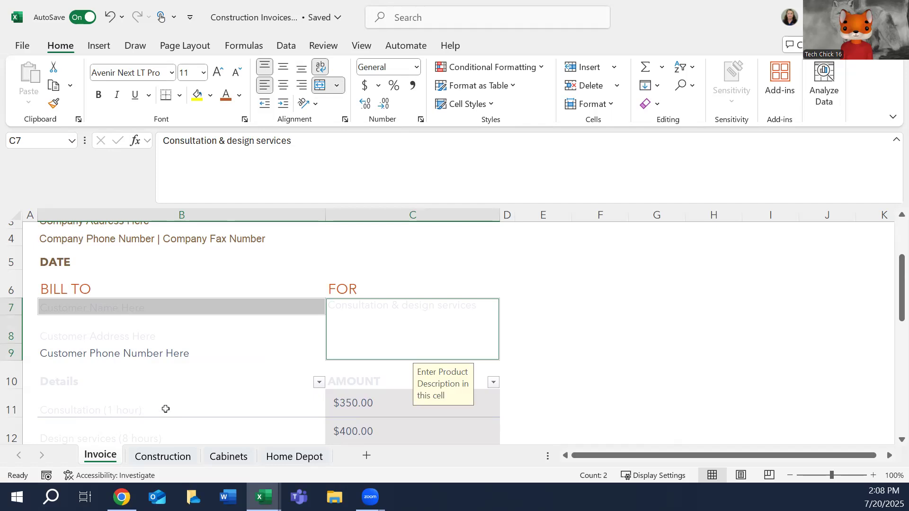
left_click(362, 381, "ctrl")
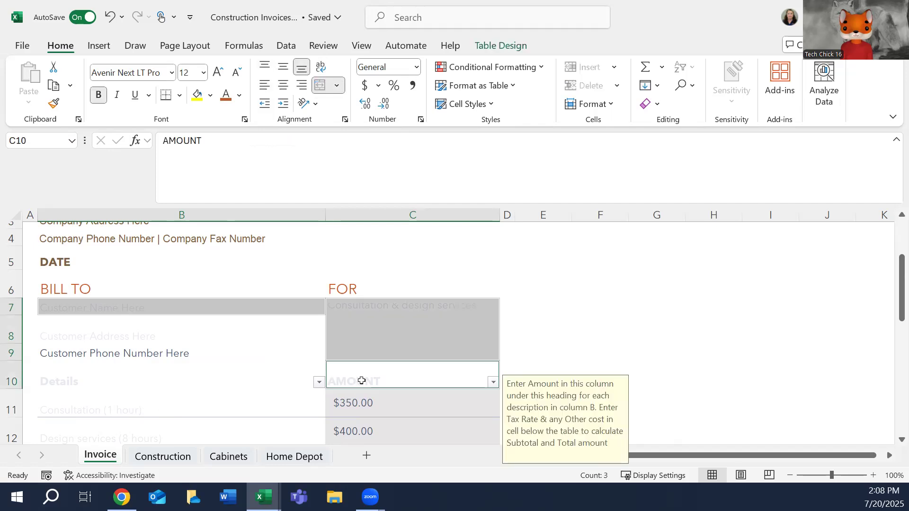
left_click(179, 381, "ctrl")
left_click(166, 334, "ctrl")
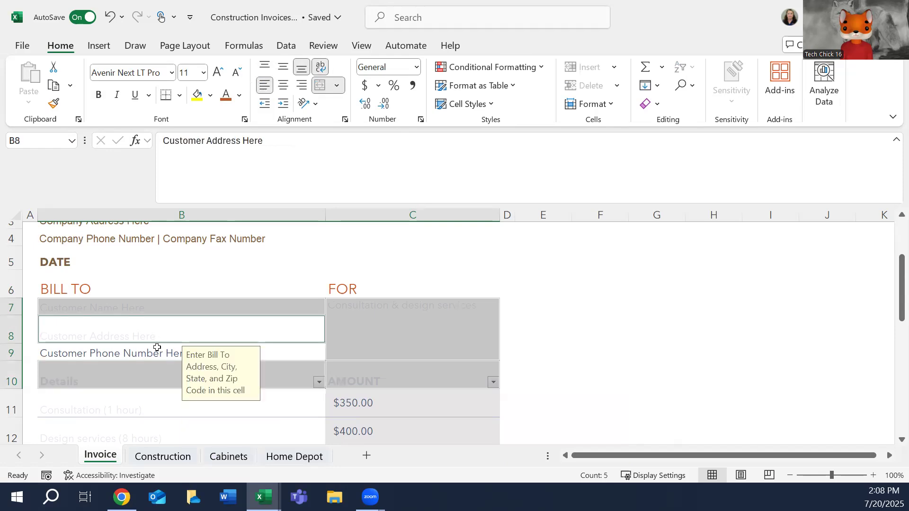
left_click(139, 359, "ctrl")
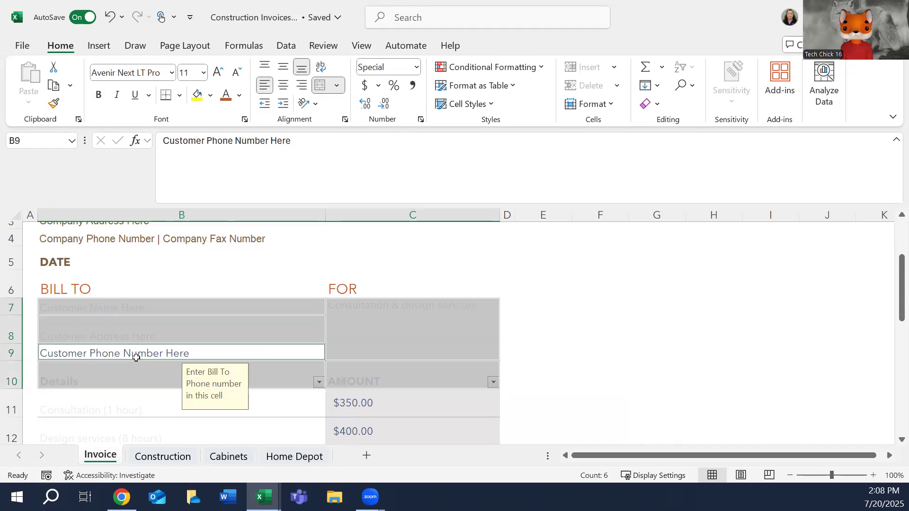
left_click(81, 407, "ctrl")
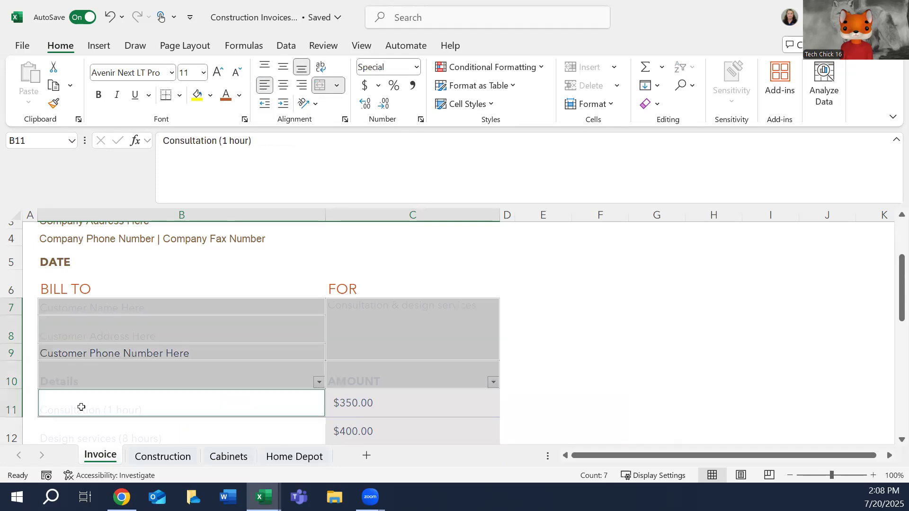
left_click(393, 407, "ctrl")
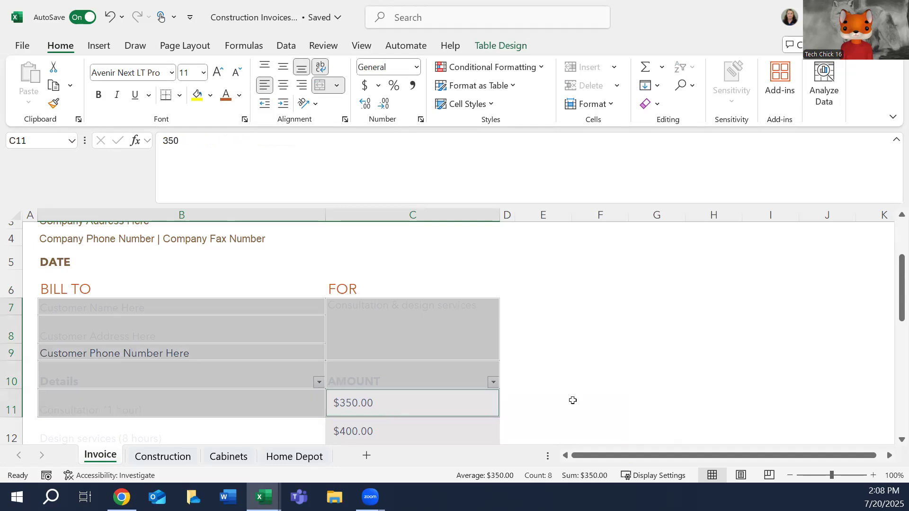
scroll(860, 326, "down", 2)
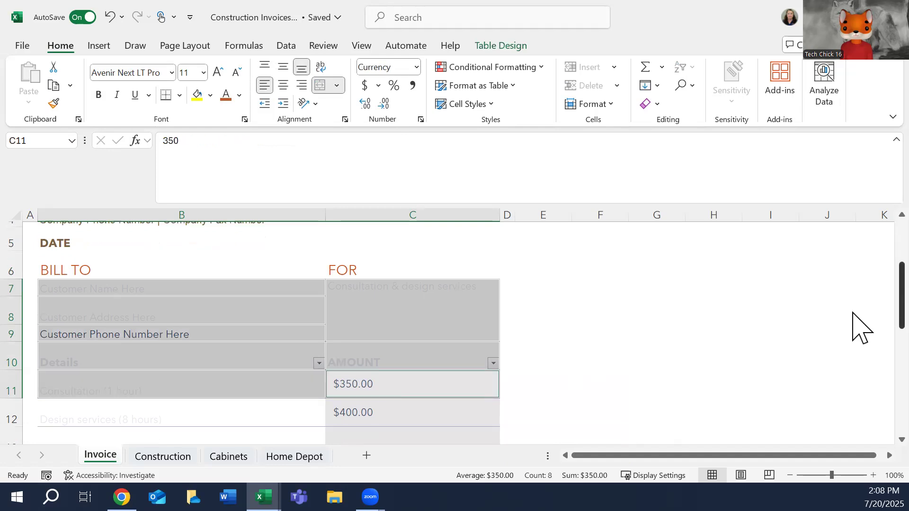
scroll(860, 370, "down", 1)
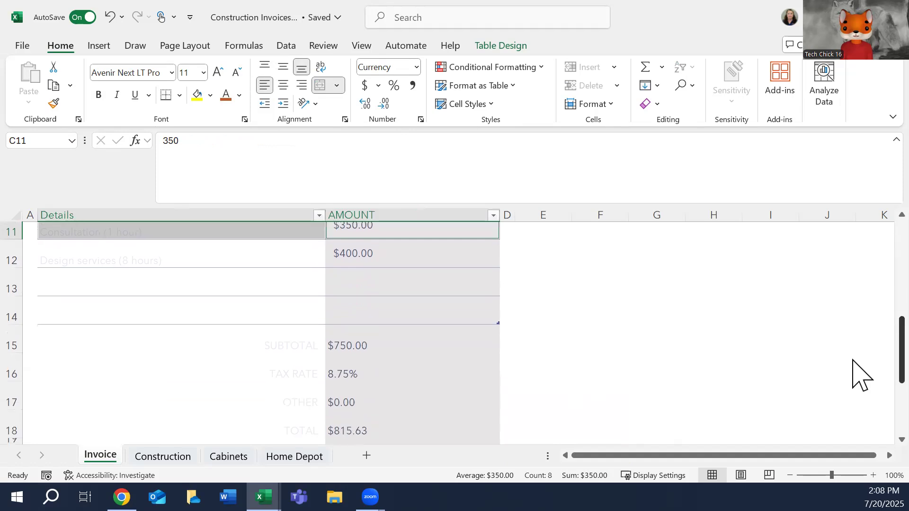
scroll(860, 379, "down", 2)
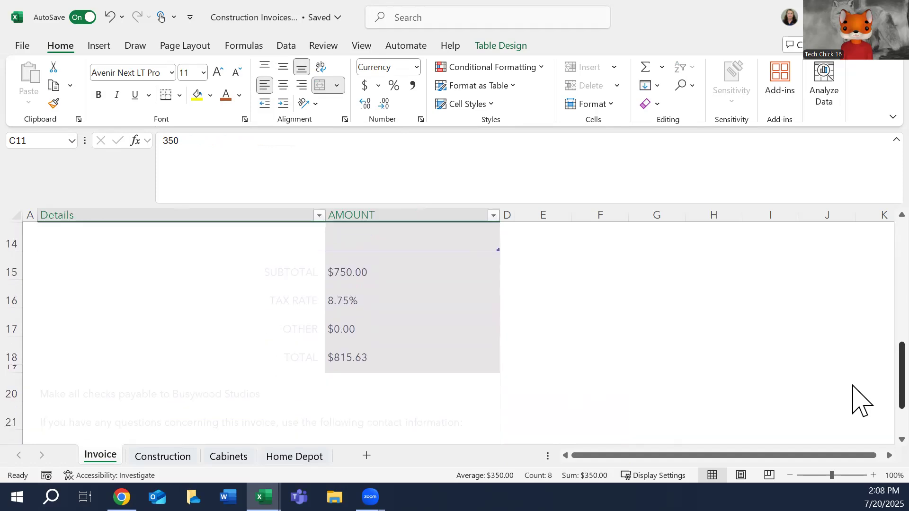
scroll(860, 403, "down", 2)
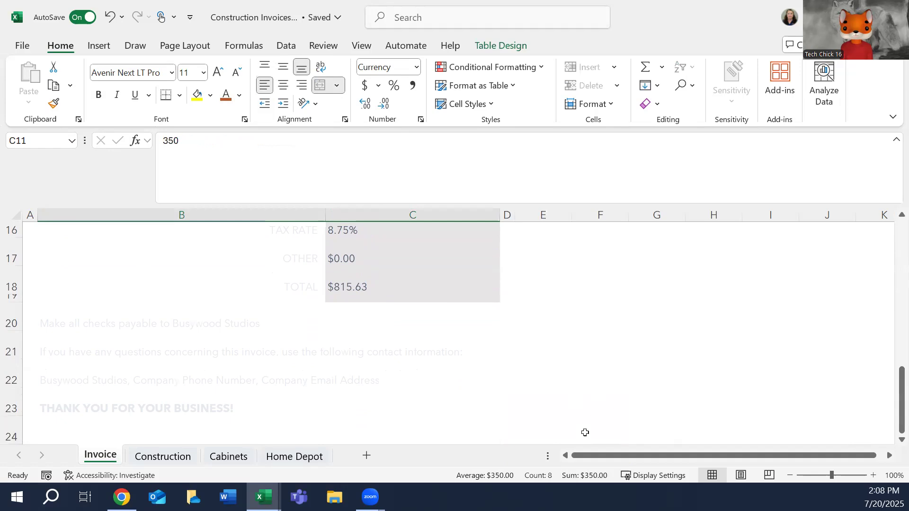
left_click(463, 407, "ctrl")
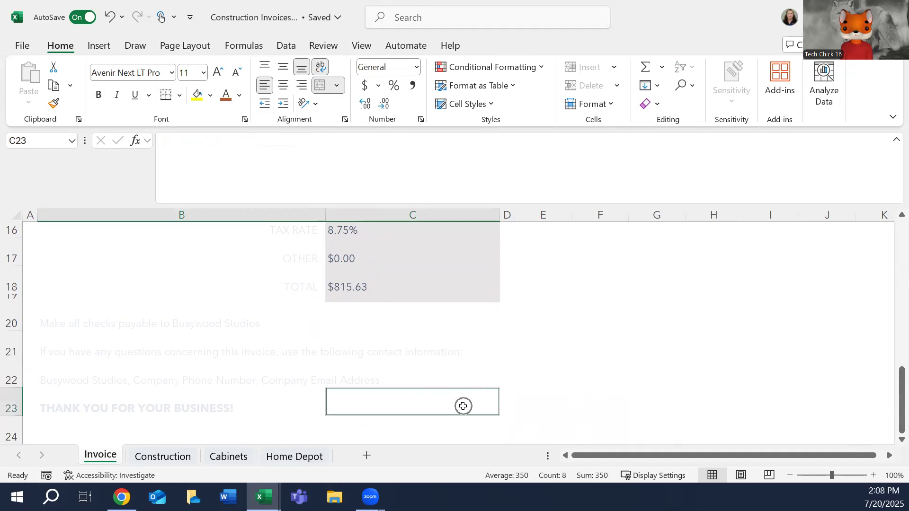
left_click(27, 234, "shift")
scroll(541, 279, "up", 5)
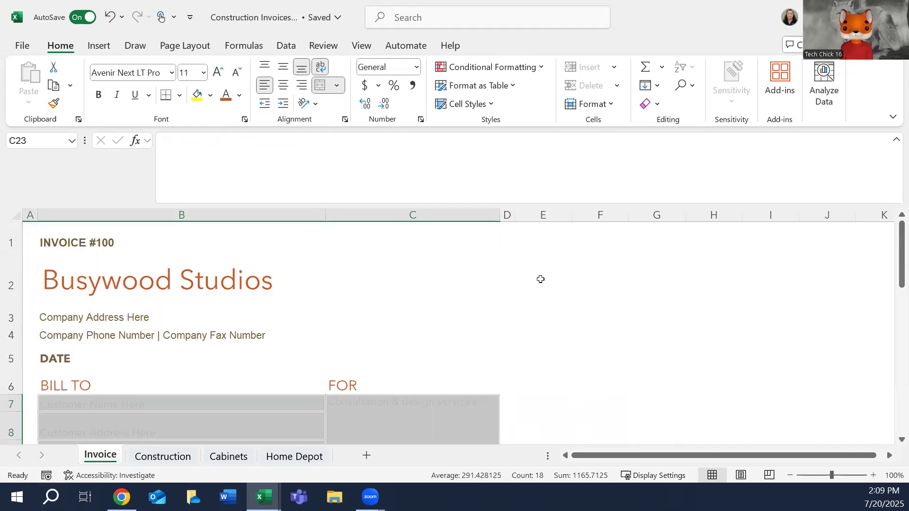
right_click(296, 405)
left_click(398, 463)
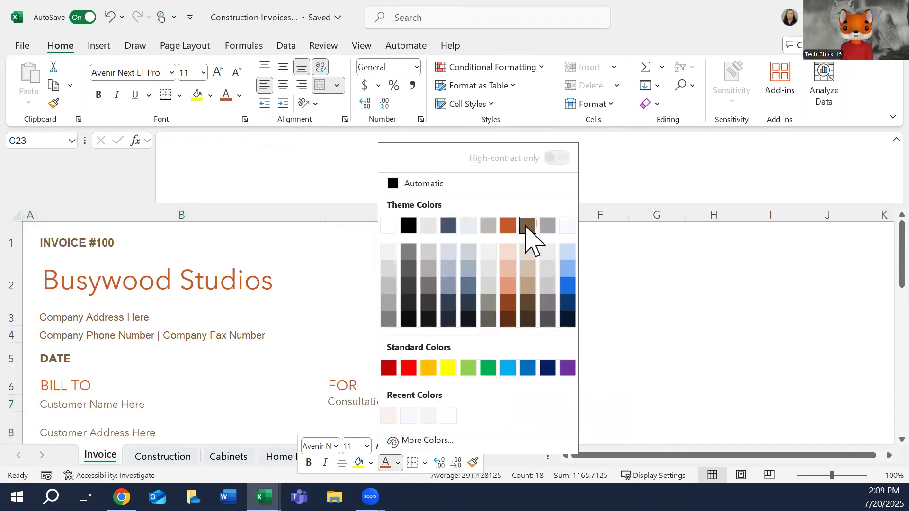
left_click(528, 225)
scroll(655, 316, "up", 6)
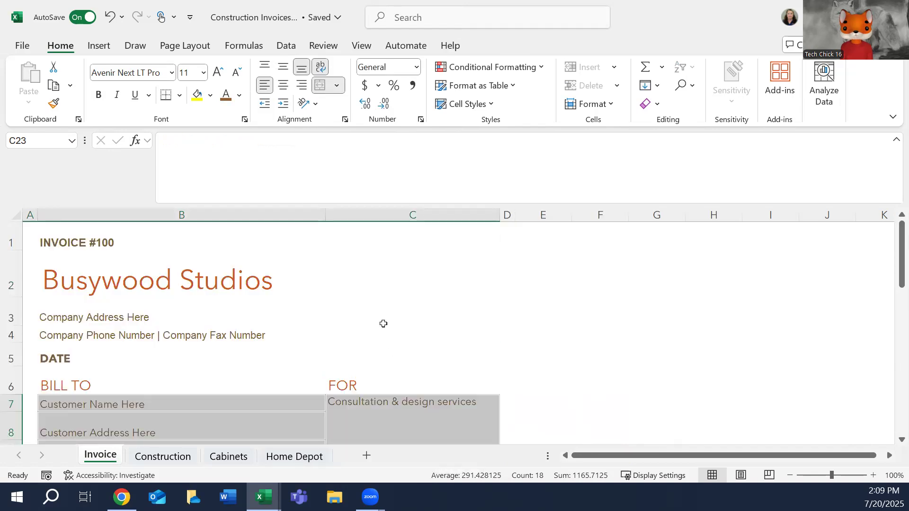
left_click(788, 253)
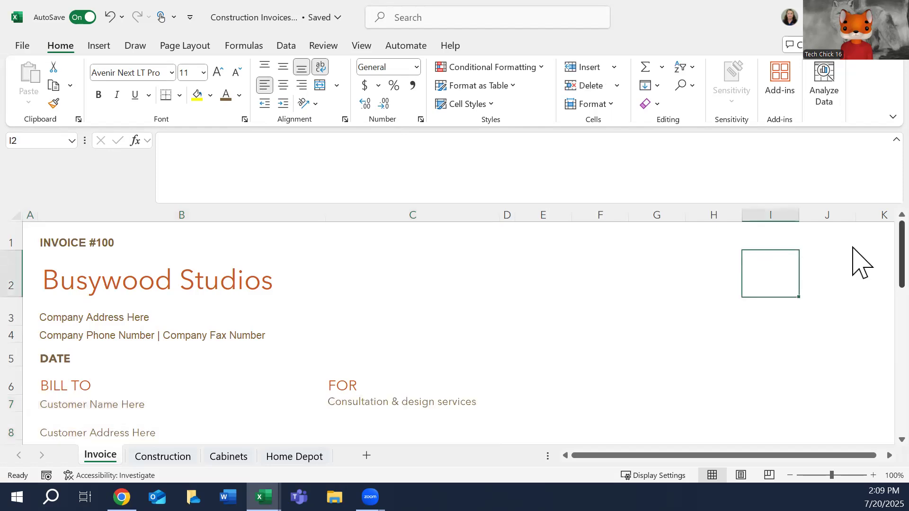
Apply the brown theme font color to the remaining pale cells from Design services through SUBTOTAL (B12:C15).
scroll(859, 262, "down", 1)
scroll(854, 303, "down", 4)
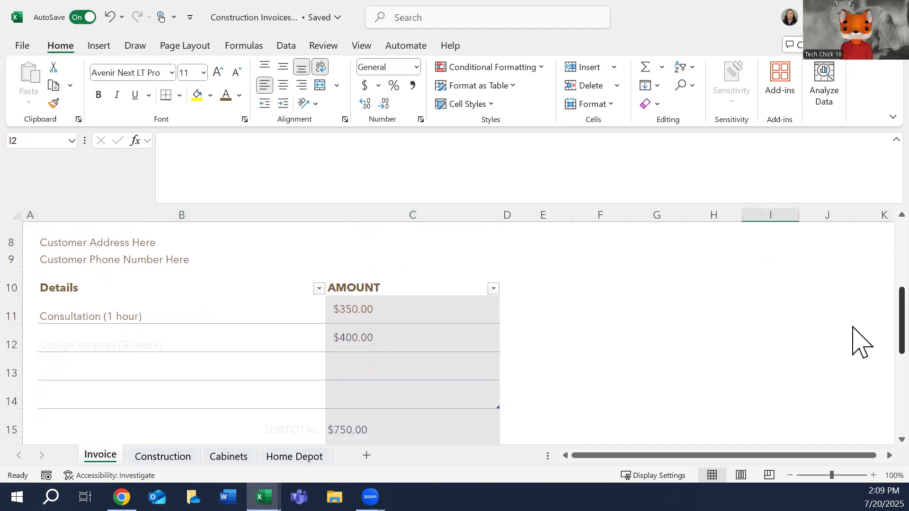
scroll(853, 353, "up", 2)
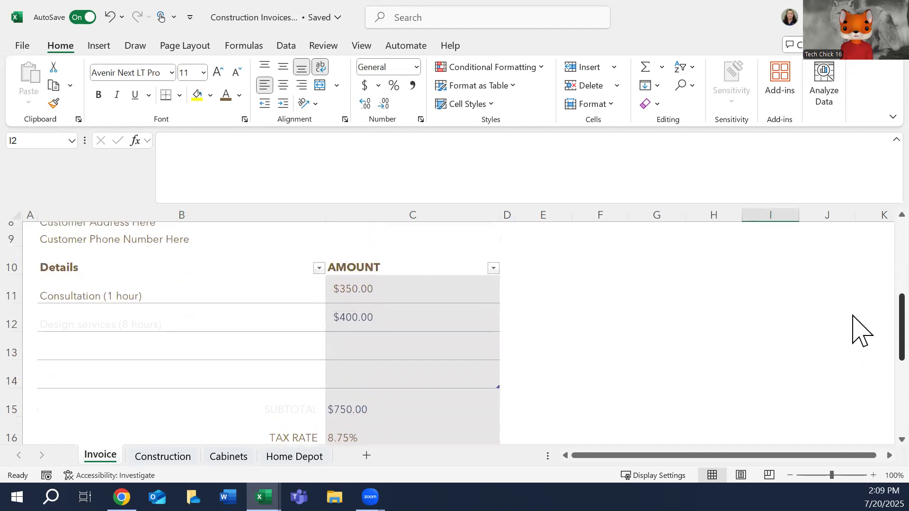
left_click(104, 322)
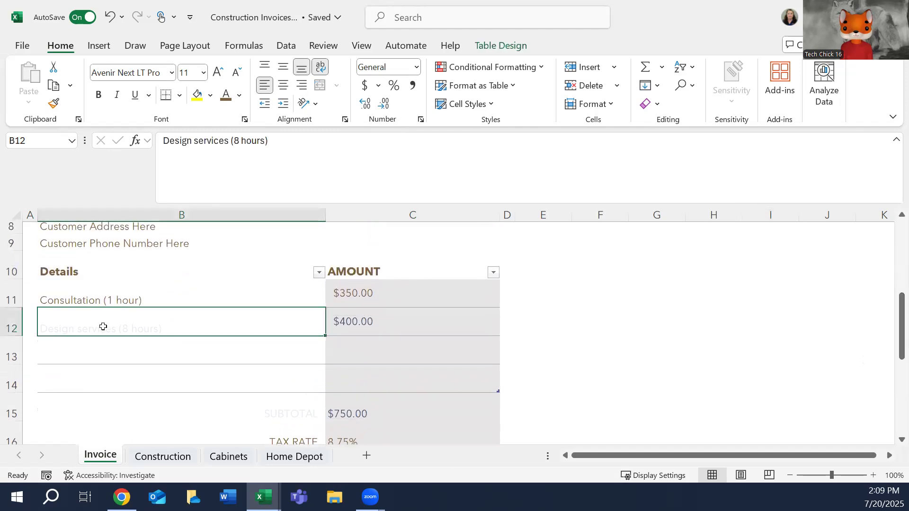
right_click(105, 325)
key("Escape")
left_click(408, 415, "shift")
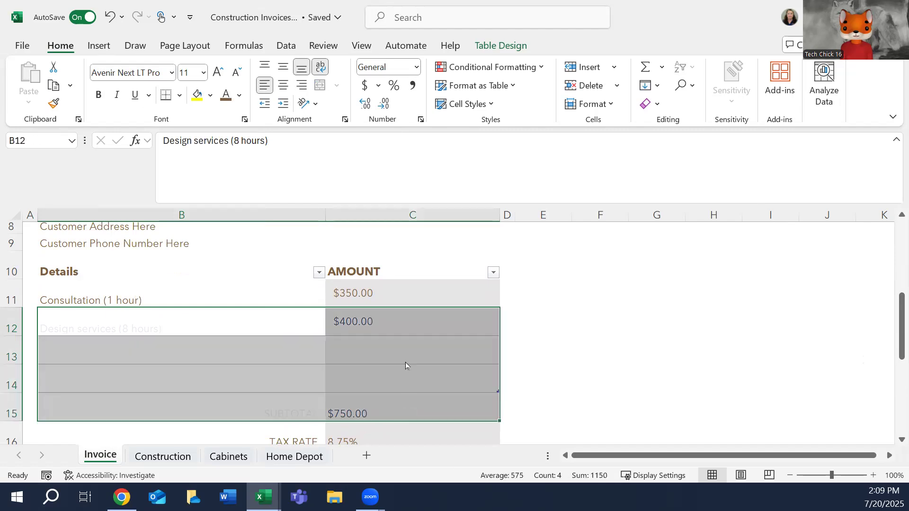
right_click(405, 362)
key("Escape")
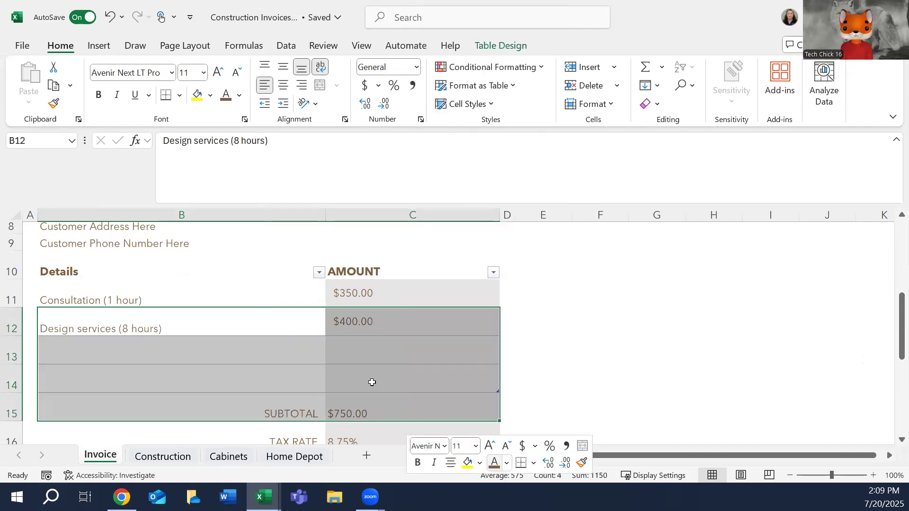
left_click(266, 339)
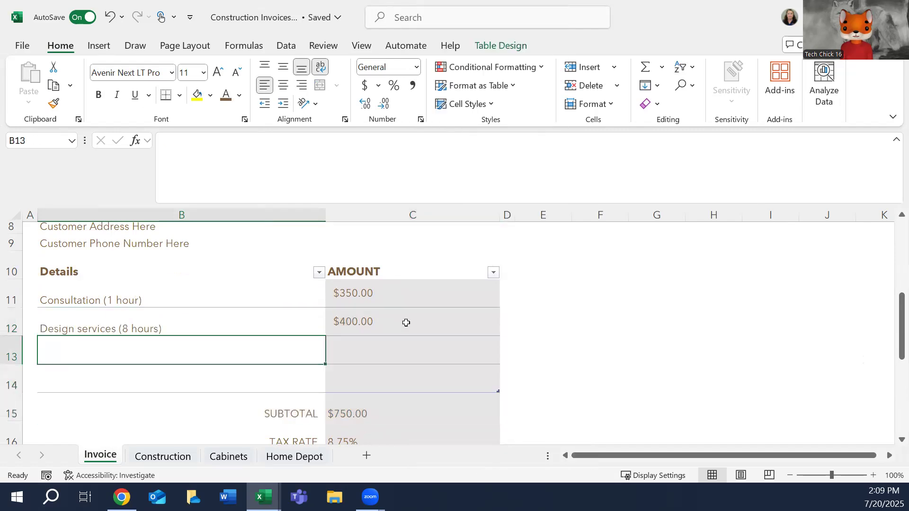
Select the invoice item rows under the Details and AMOUNT headers (B11:C14).
left_click(109, 291)
left_click_drag(403, 291, 498, 392)
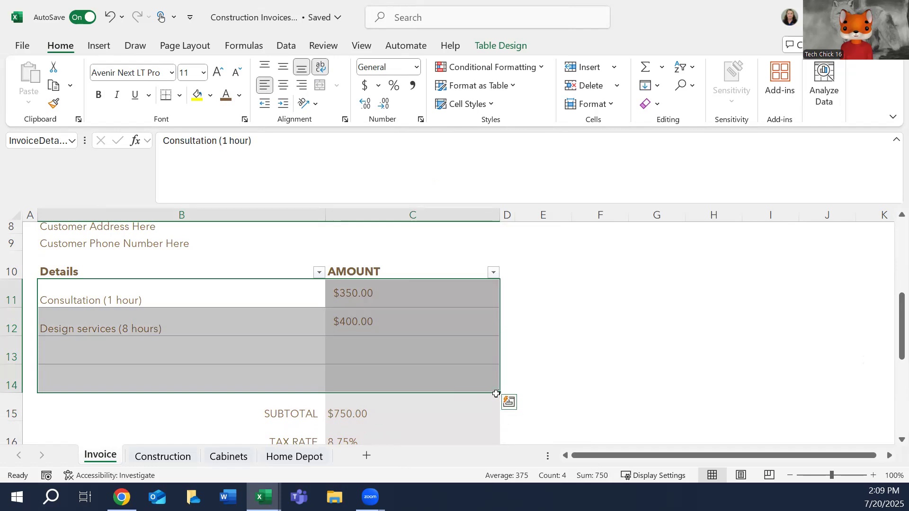
left_click(508, 403)
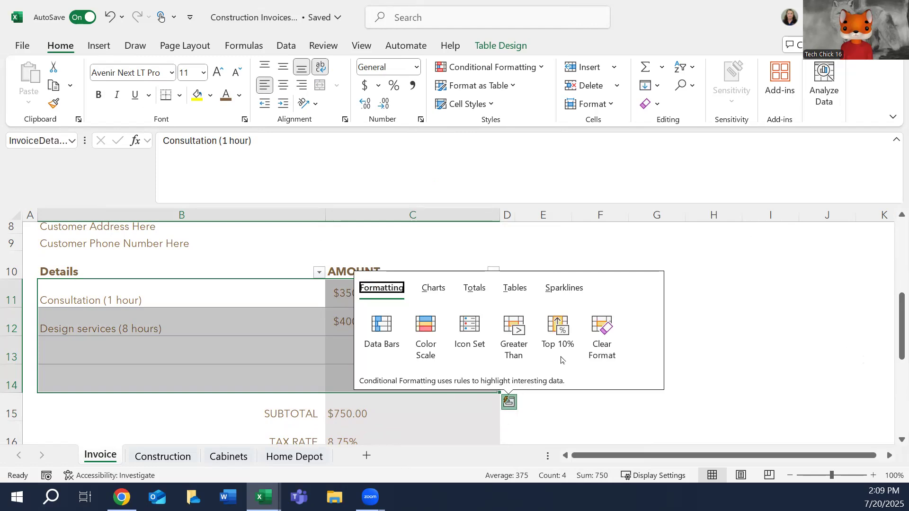
left_click(565, 288)
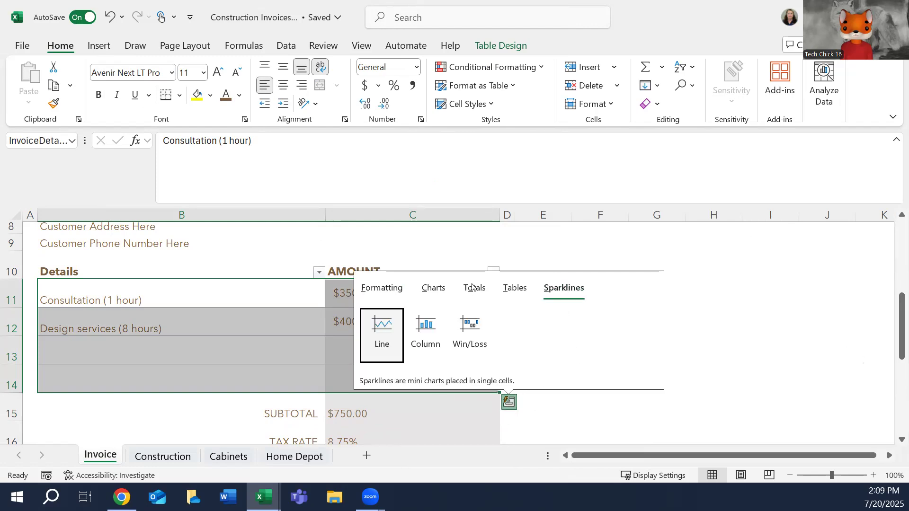
left_click(372, 330)
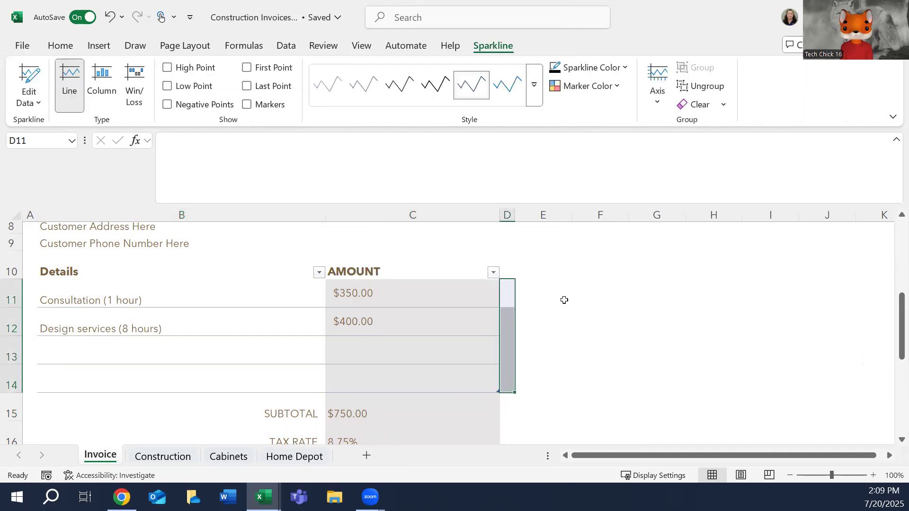
key("ctrl+z")
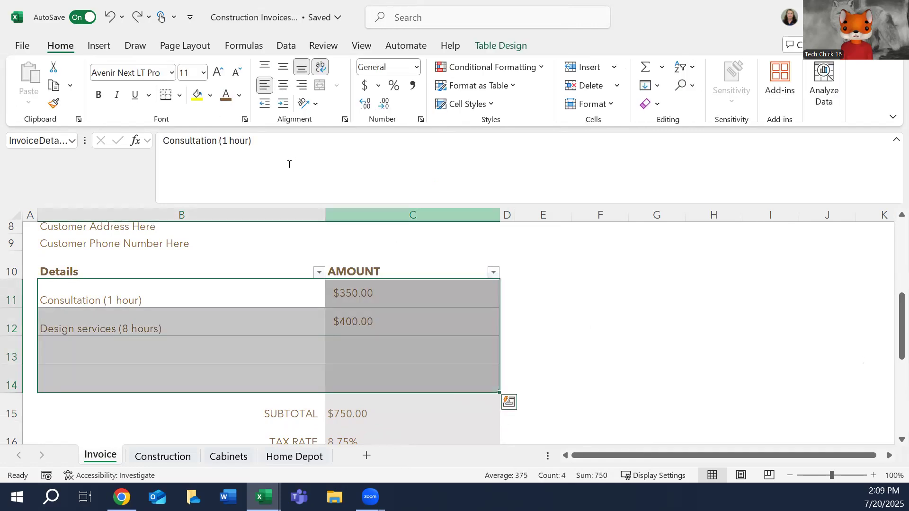
Give the item rows B11:C14 thin solid horizontal inner and bottom borders in the orange theme color.
left_click(179, 95)
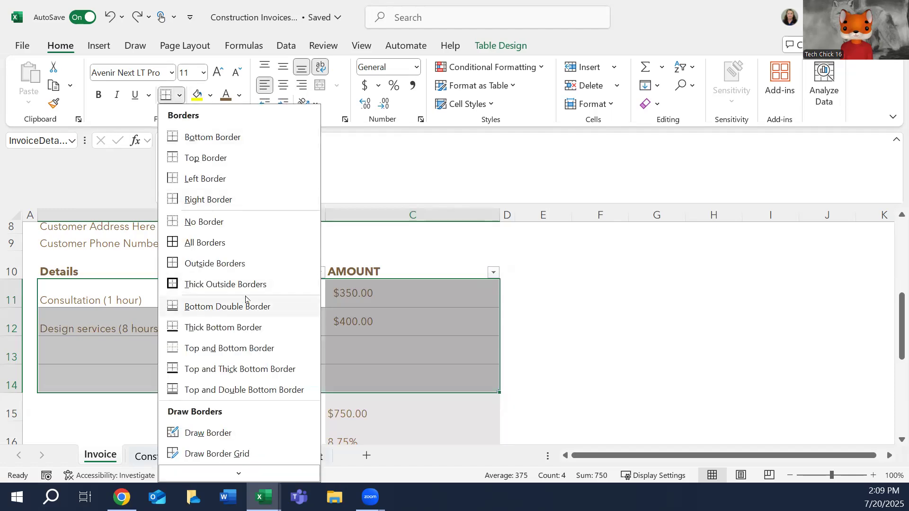
left_click(221, 138)
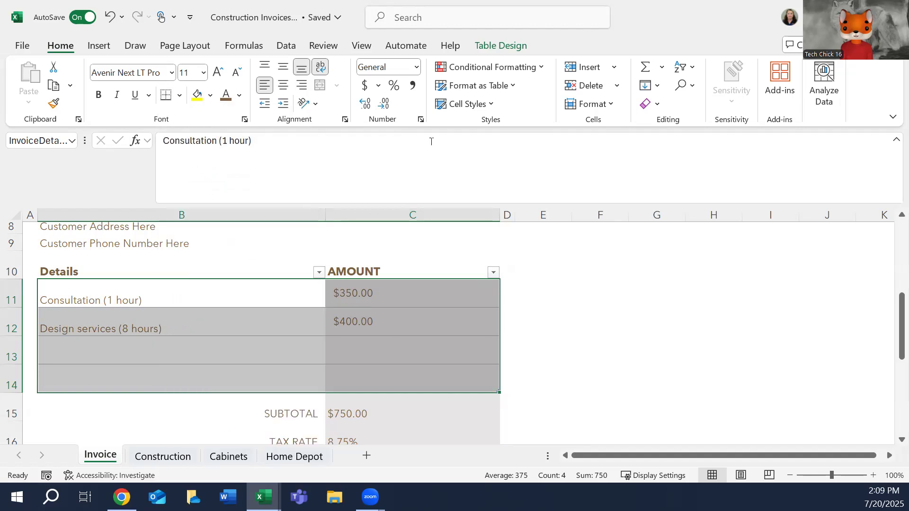
right_click(435, 326)
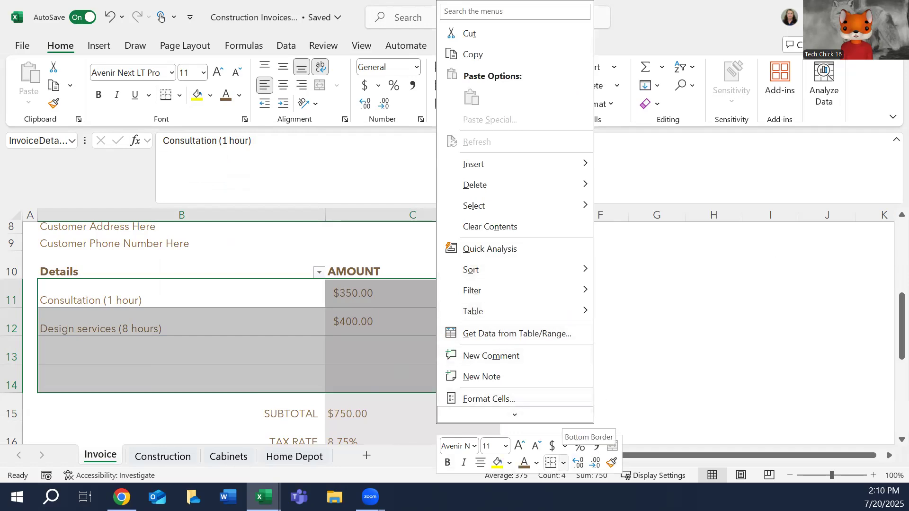
key("Escape")
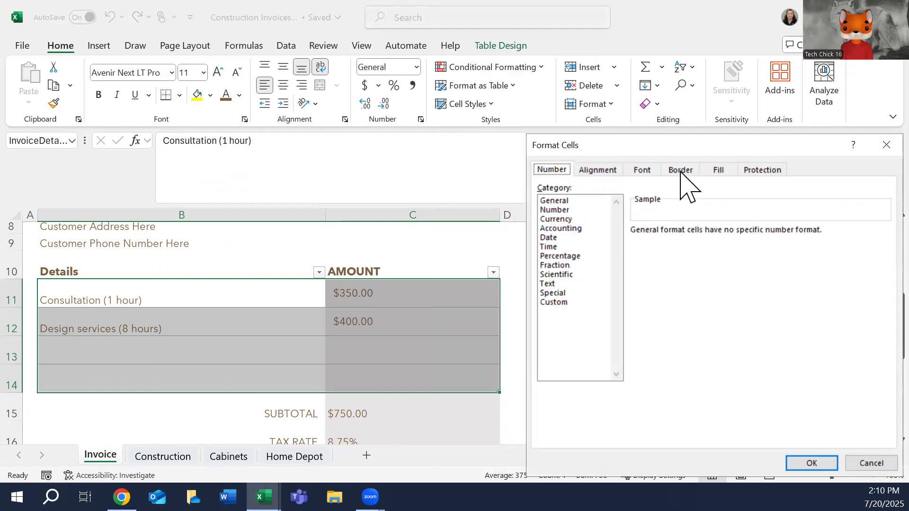
left_click(680, 172)
left_click(568, 286)
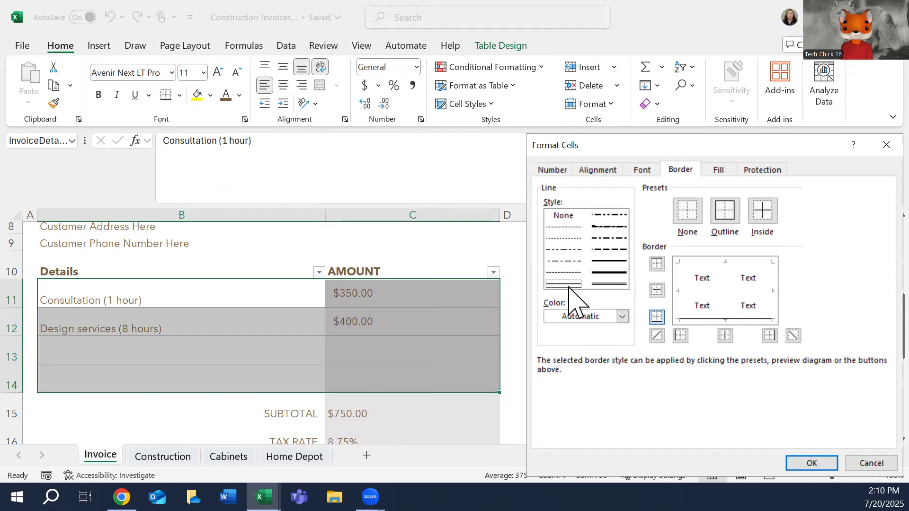
left_click(622, 316)
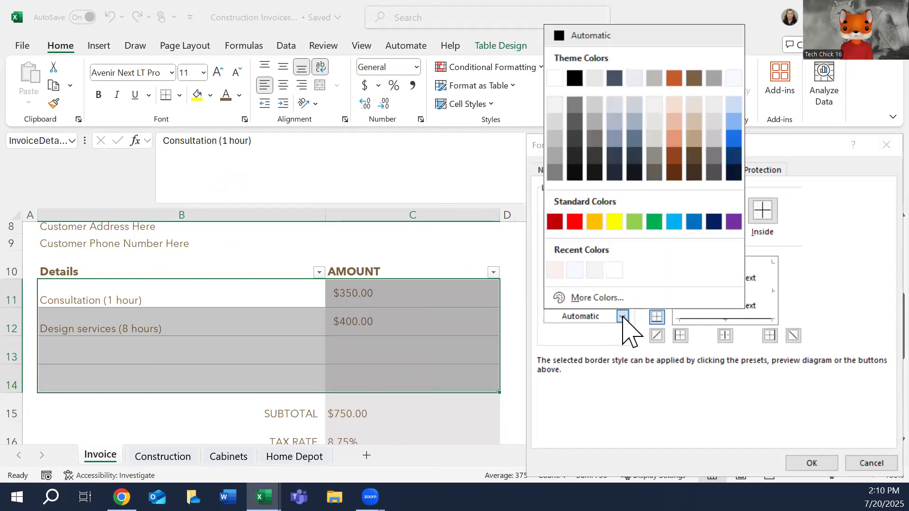
left_click(675, 79)
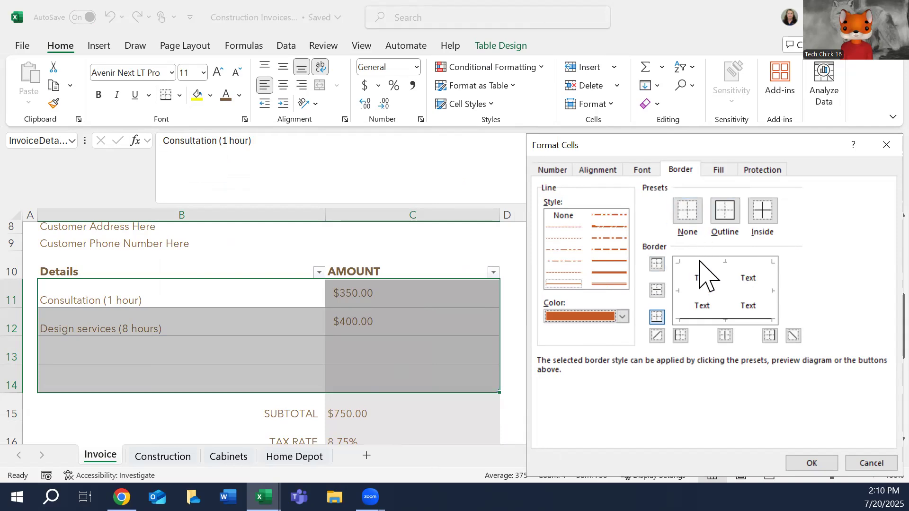
left_click(702, 298)
left_click(730, 319)
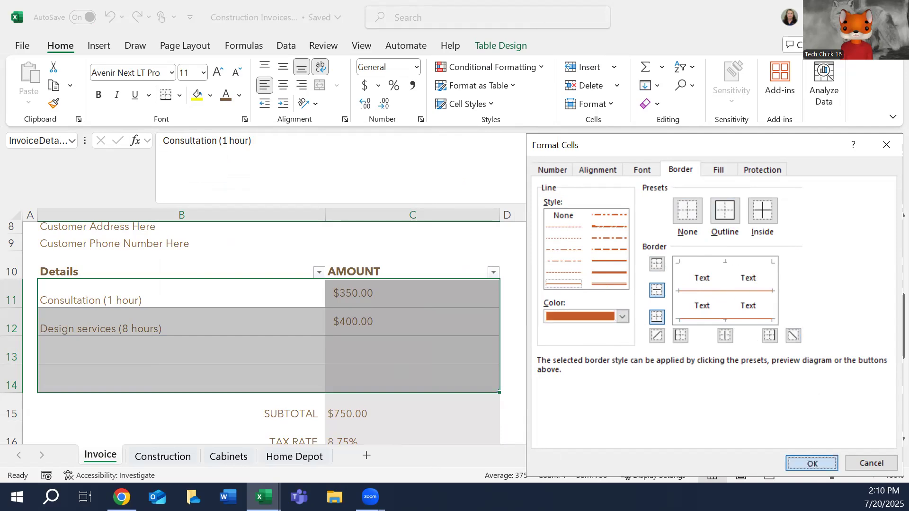
left_click(812, 463)
left_click(465, 346)
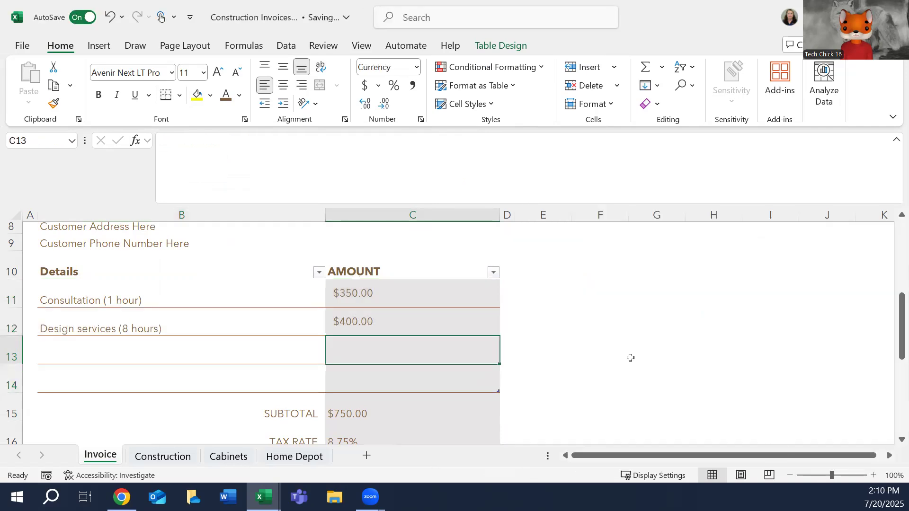
Insert two new columns between the Details and AMOUNT columns.
left_click(153, 280)
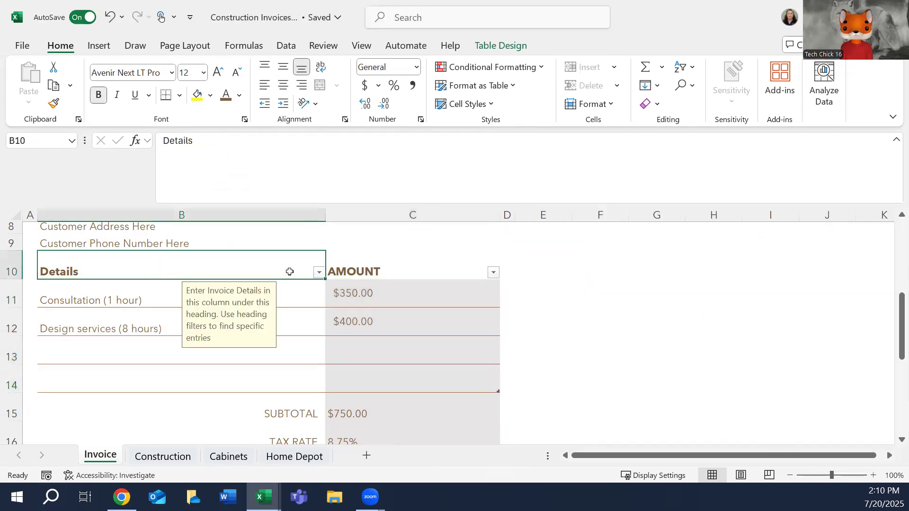
left_click(404, 285)
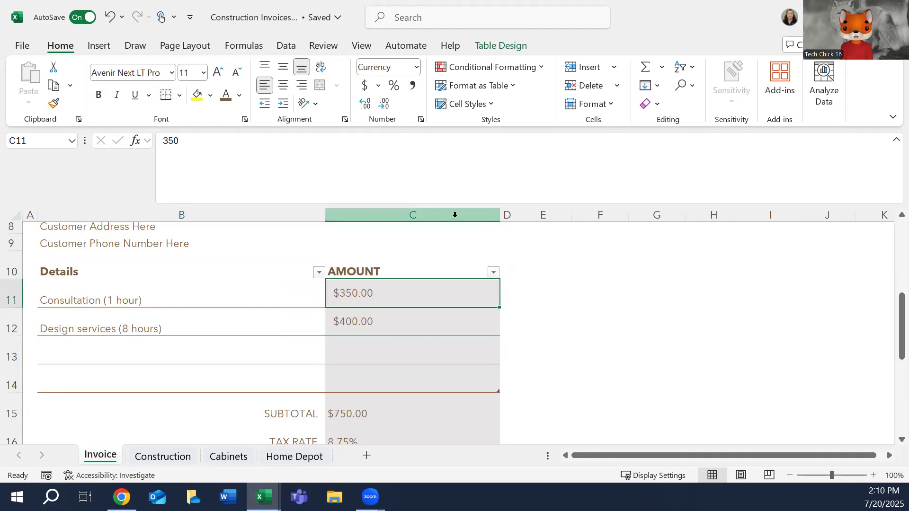
left_click(454, 214)
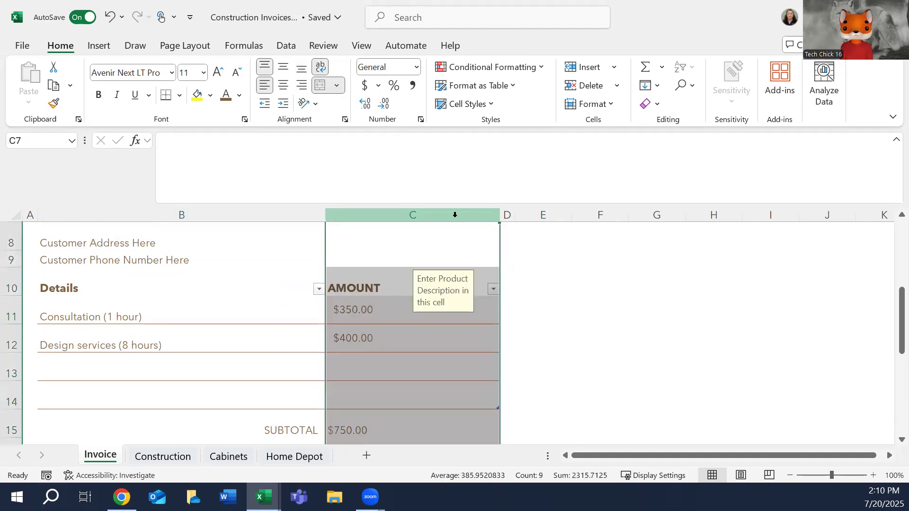
right_click(455, 214)
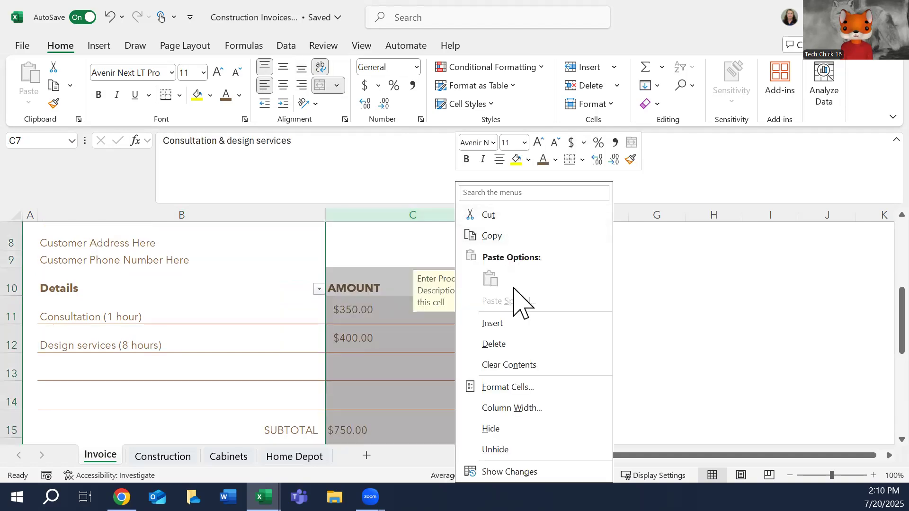
left_click(509, 325)
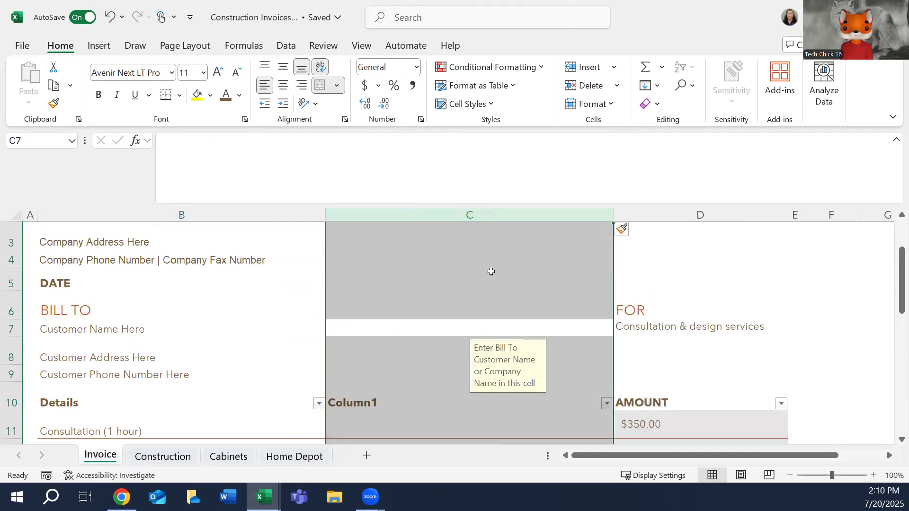
right_click(477, 273)
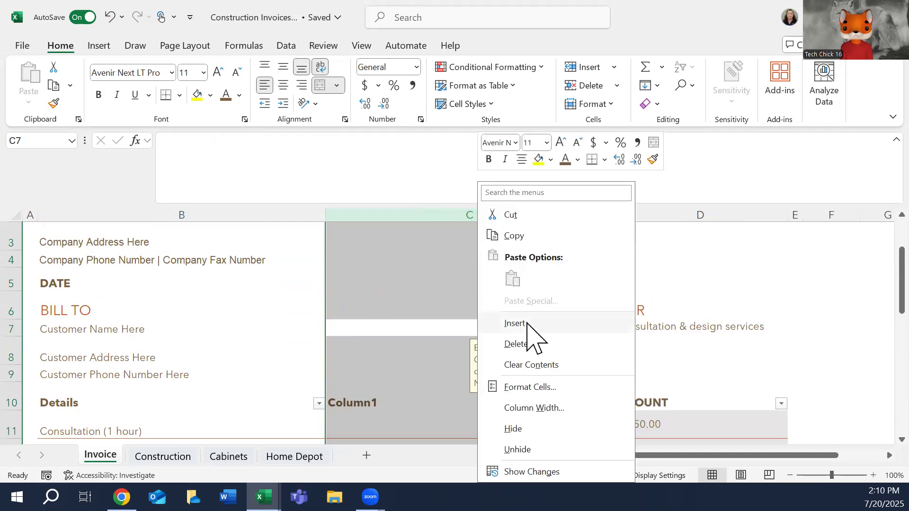
left_click(526, 324)
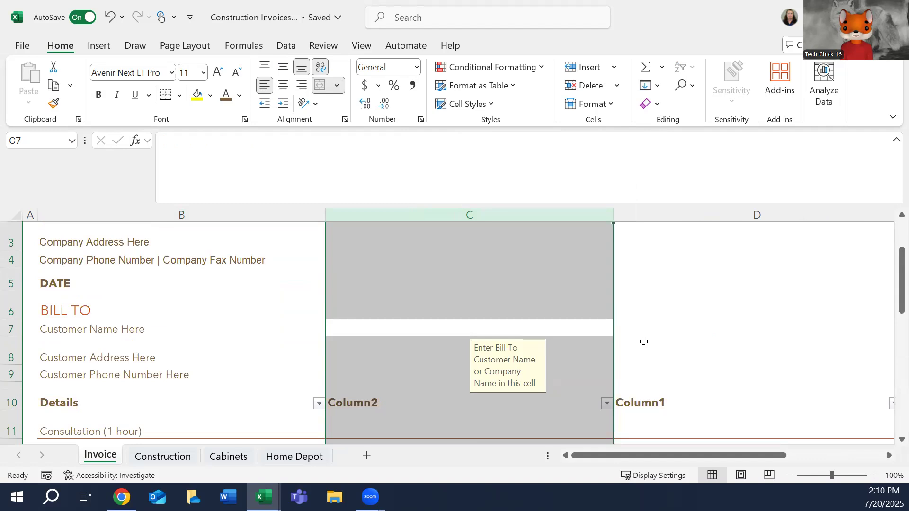
Rename the first new column's table header in C10 as Total Hours/Items.
left_click(363, 401)
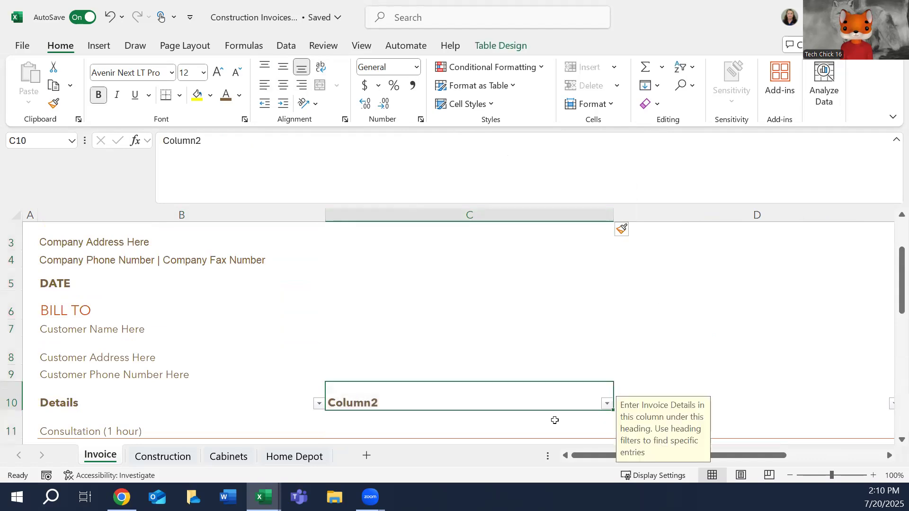
type("Total")
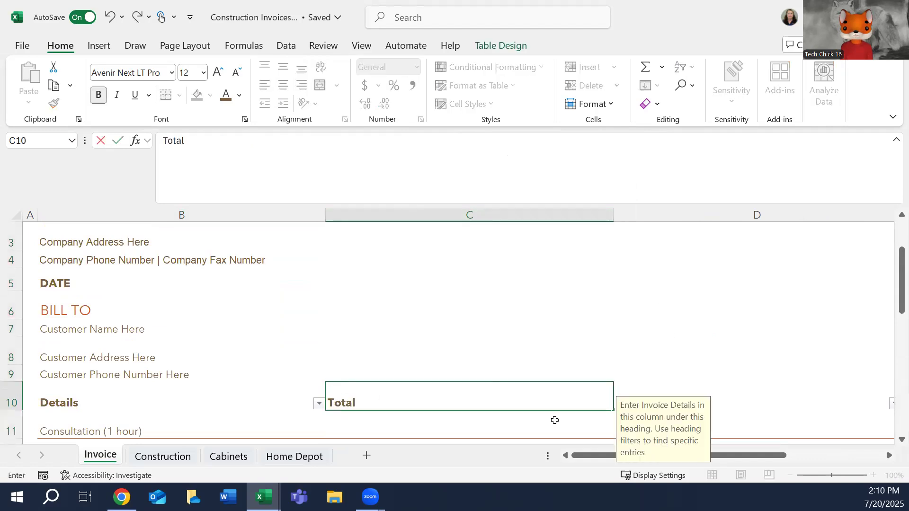
type(" Hours/Items")
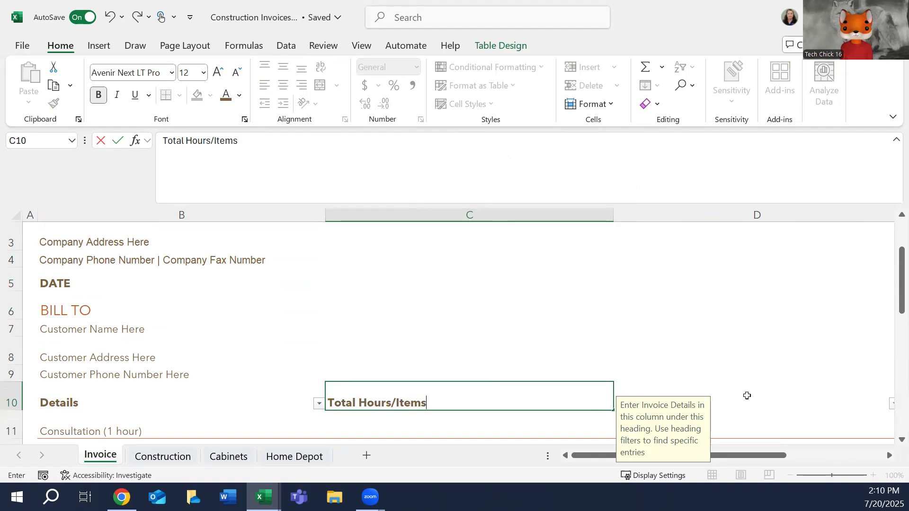
Rename the second new column's table header in D10 as Hourly Rate/Cost.
left_click(747, 396)
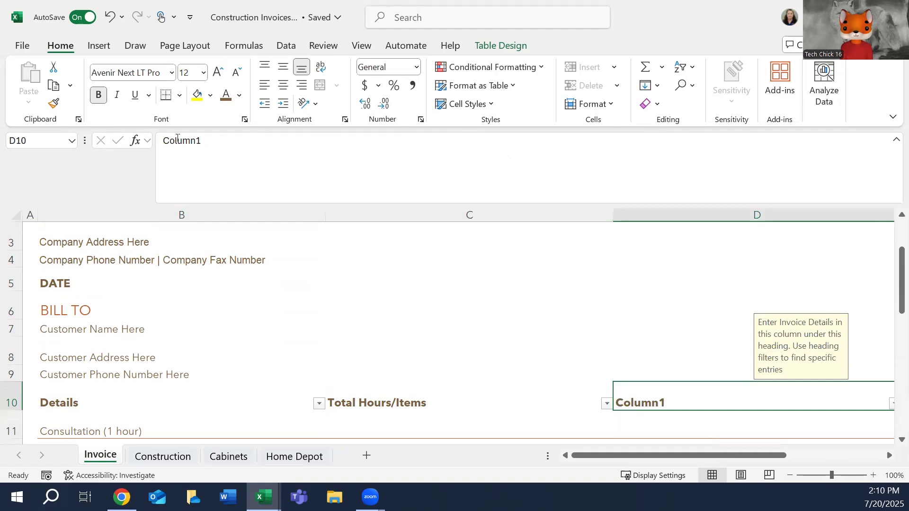
left_click(177, 138)
double_click(178, 138)
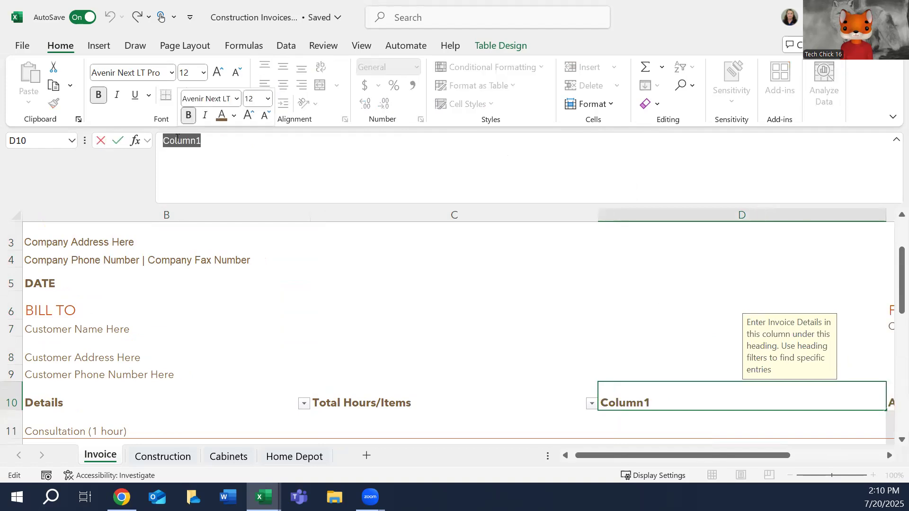
type("Hour")
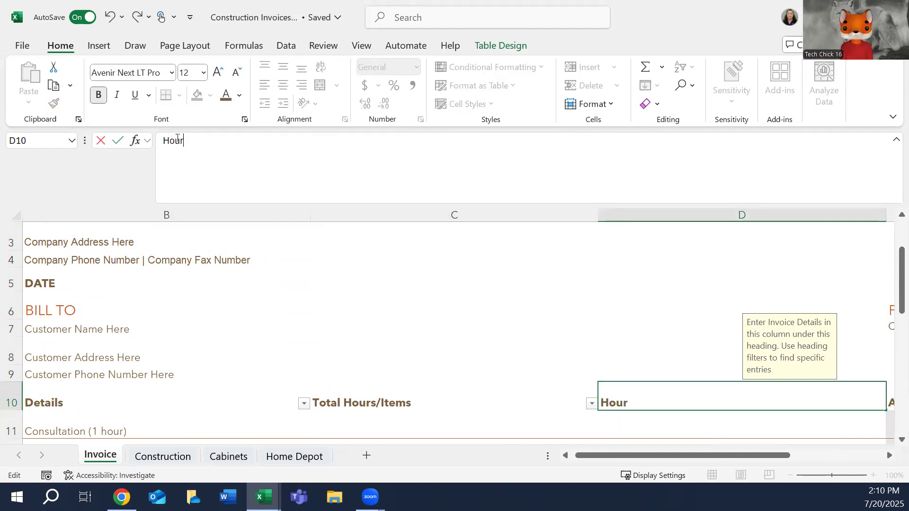
type("ly Rate/Cost")
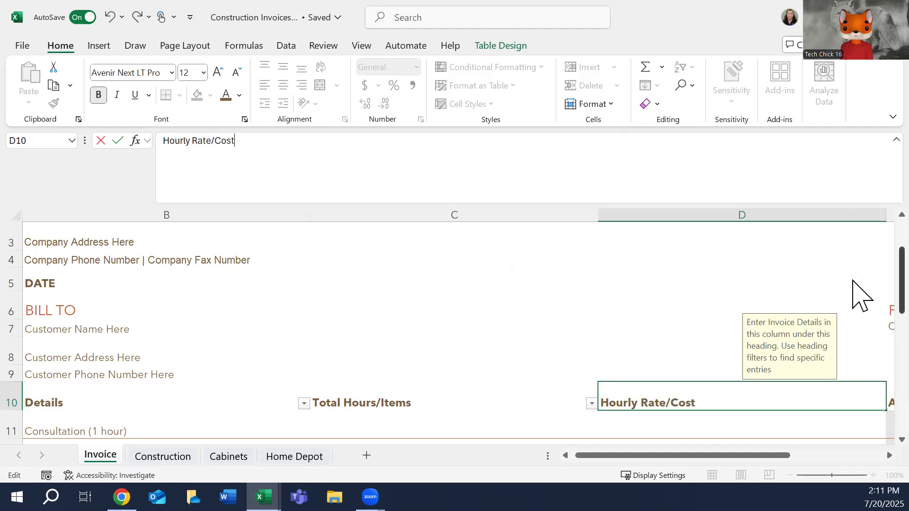
scroll(861, 289, "down", 1)
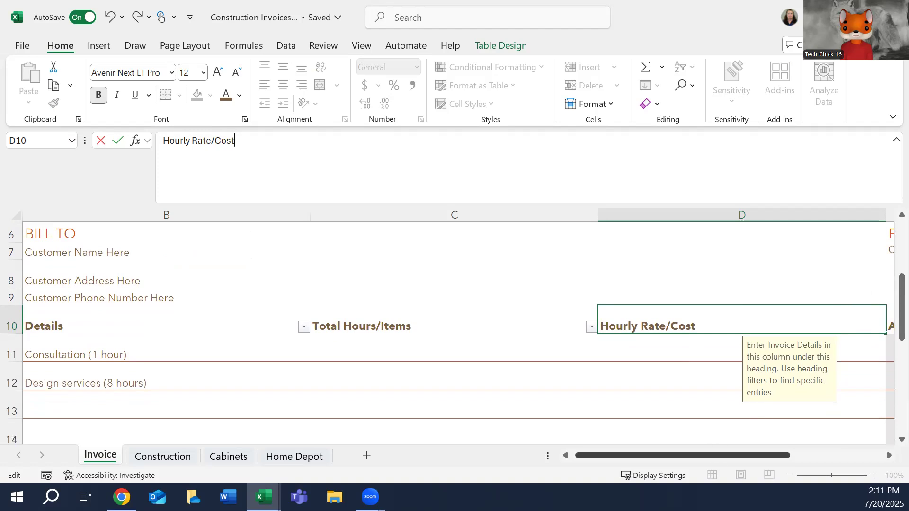
scroll(881, 317, "right", 2)
type("t")
Replace the Consultation row's amount in E11 with the formula =c11 * d11.
left_click(717, 346)
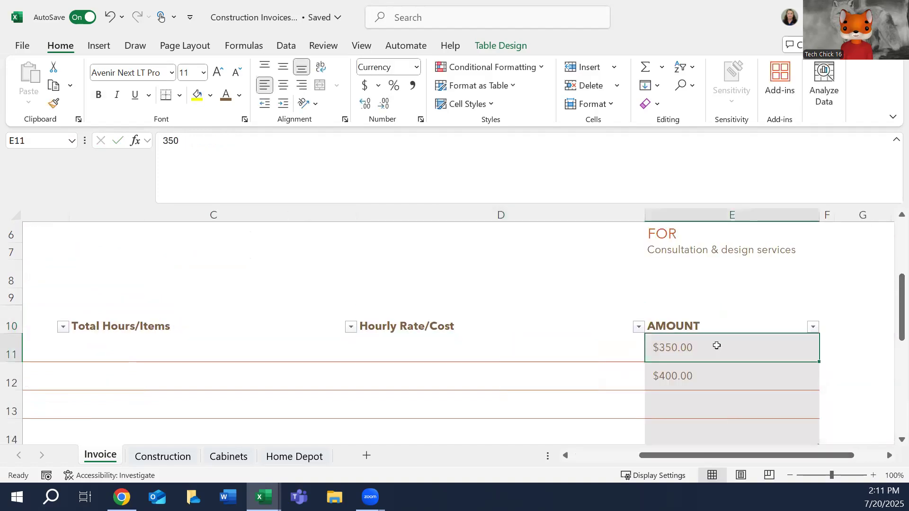
double_click(192, 144)
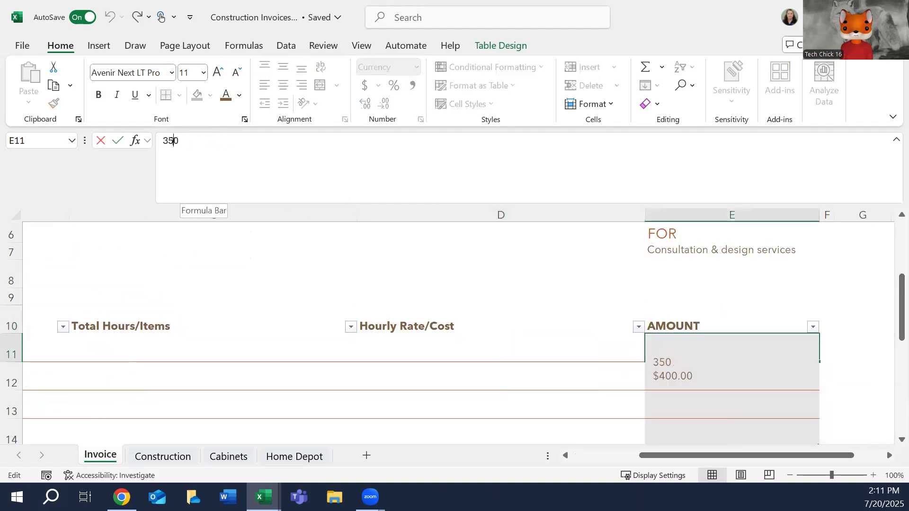
type("=")
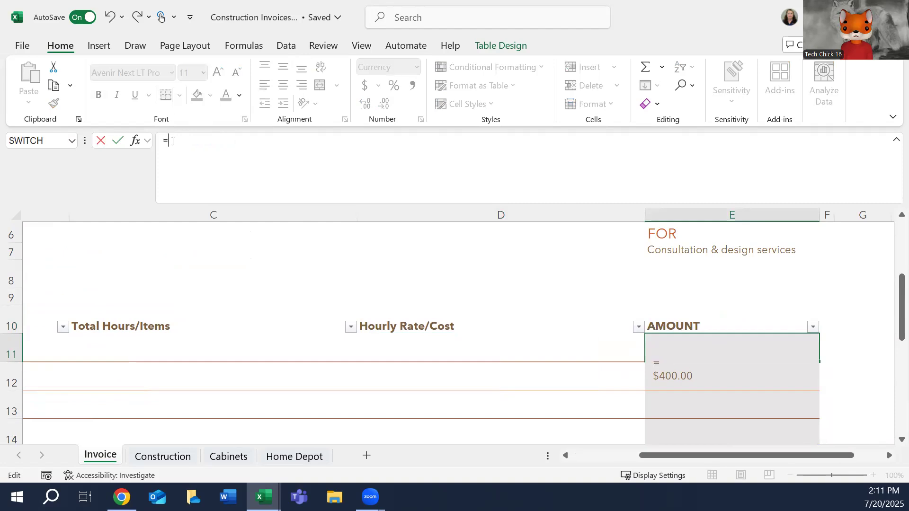
type("c11 * d")
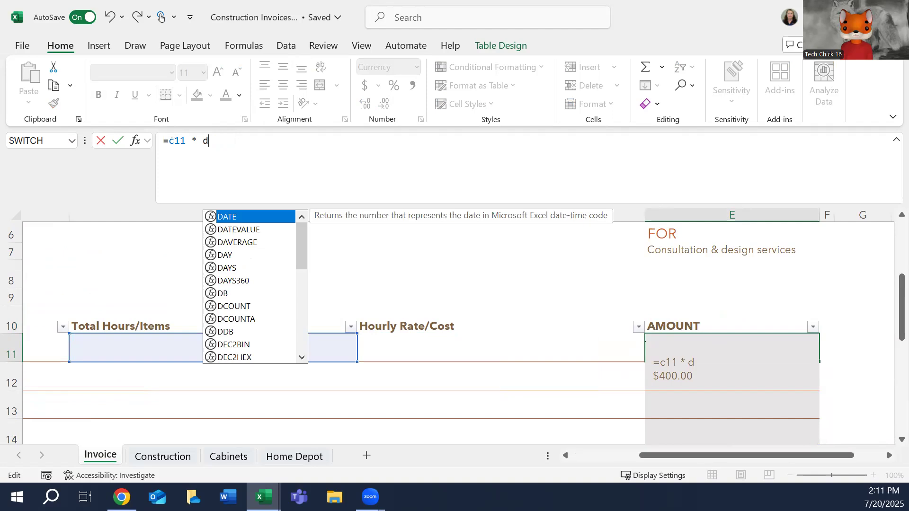
type("11")
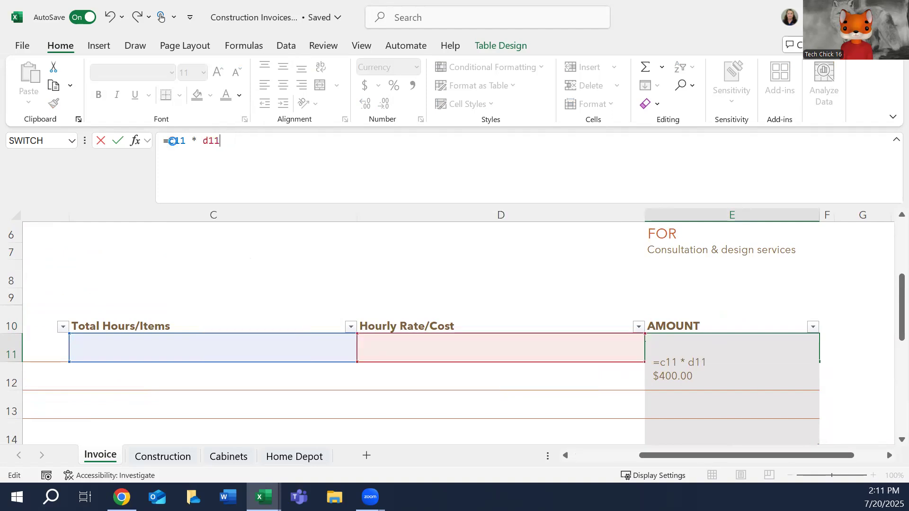
key("Tab")
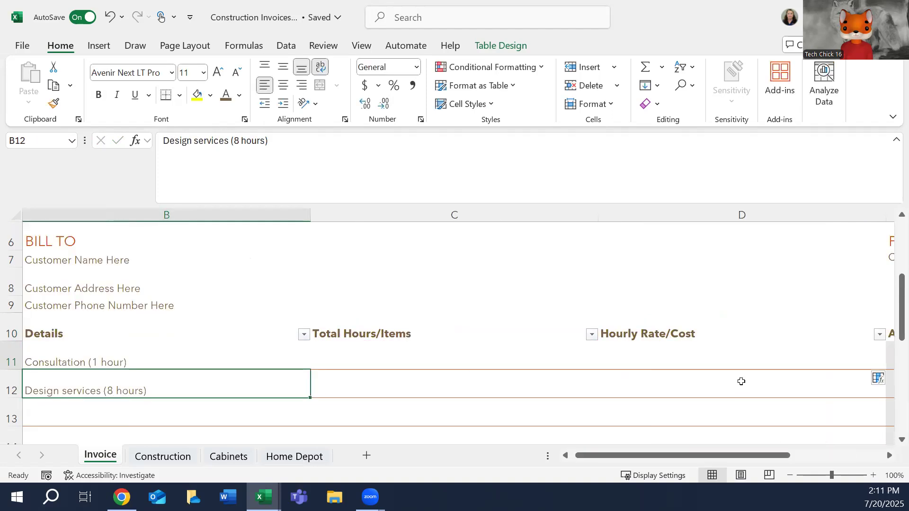
Copy the Consultation row's amount formula from E11 and paste only the formula into E12:E14.
left_click_drag(718, 453, 798, 453)
left_click(652, 349)
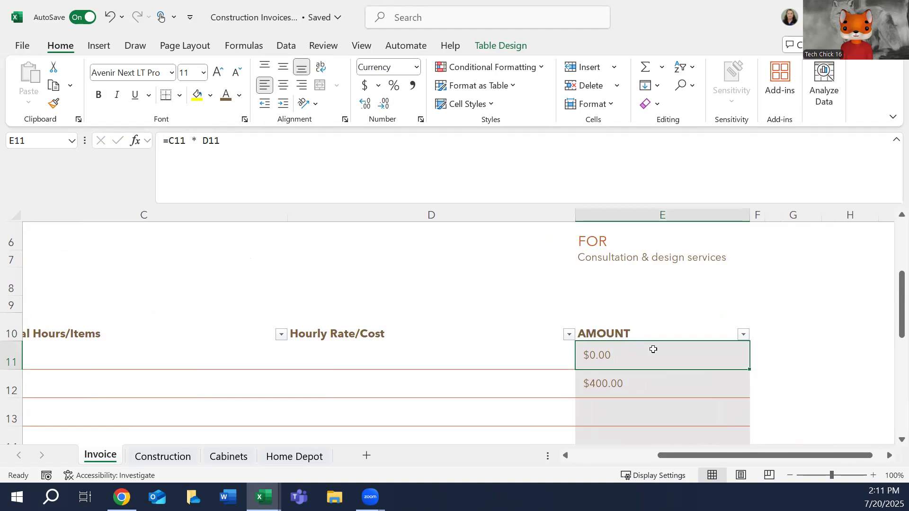
right_click(653, 350)
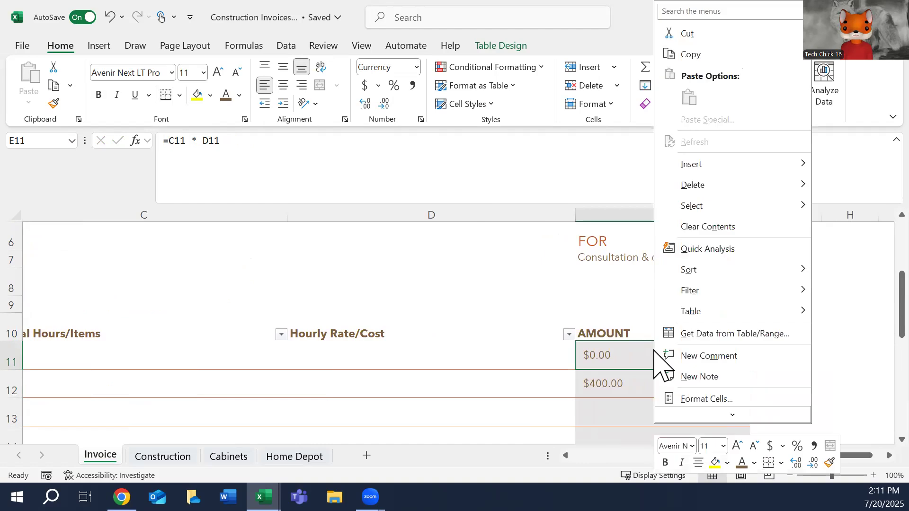
left_click(698, 57)
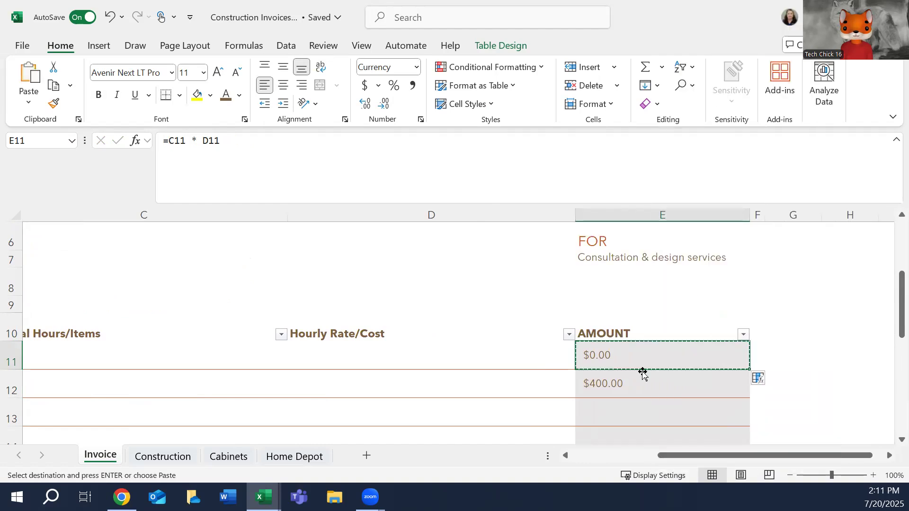
left_click(718, 378)
scroll(858, 345, "down", 1)
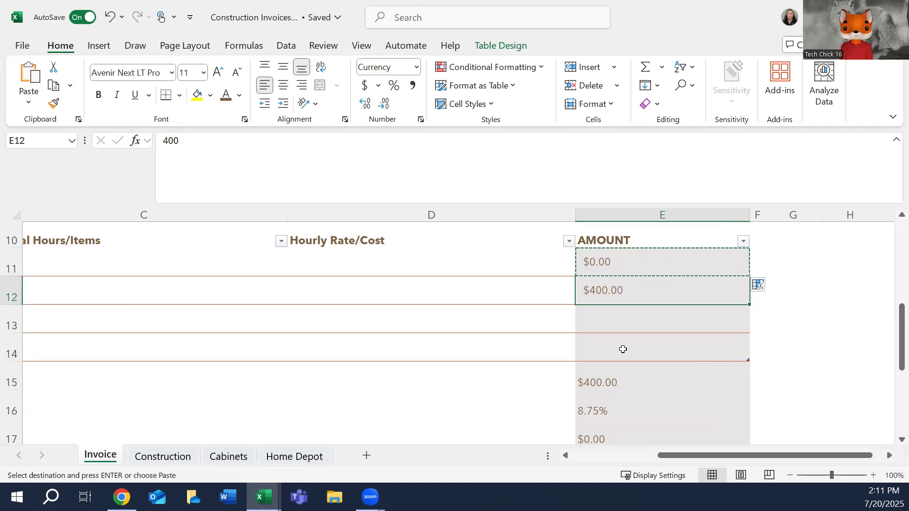
left_click(623, 349, "shift")
right_click(624, 349)
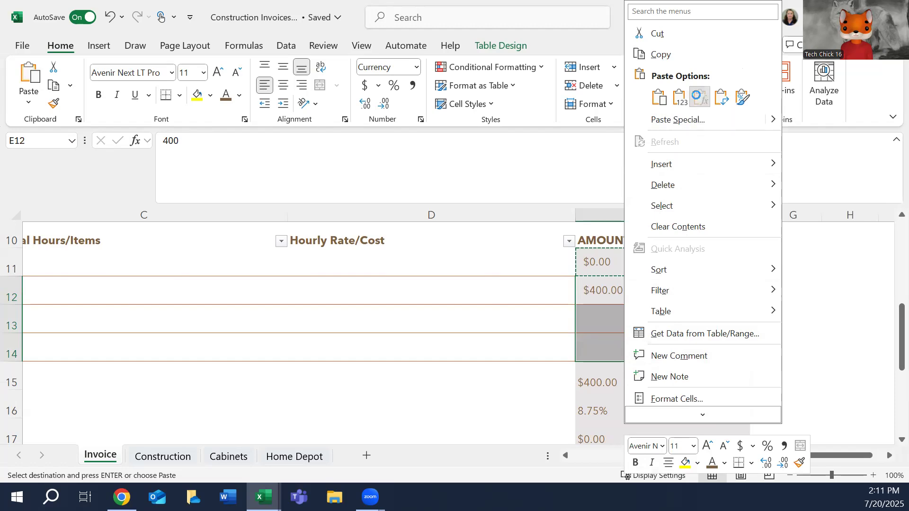
left_click(701, 97)
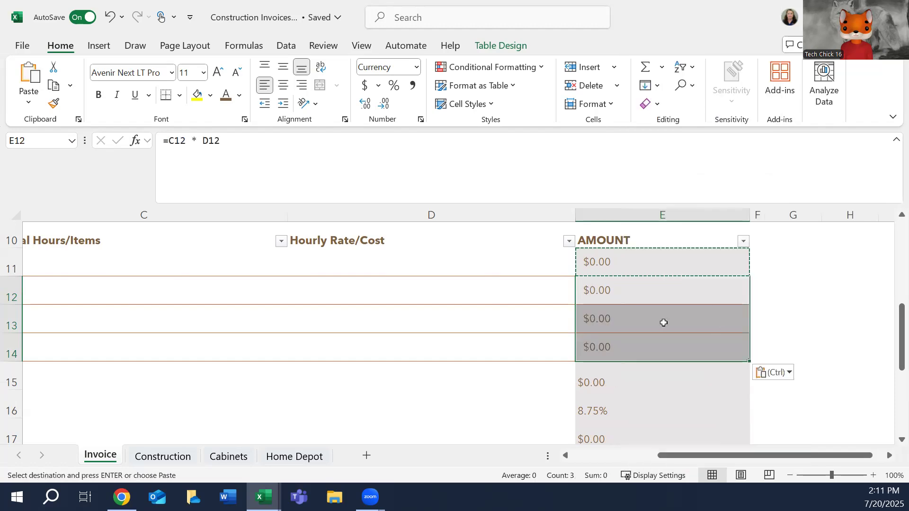
Examine the contents of the subtotal, tax rate, other cost and total cells in E15:E18.
left_click(610, 385)
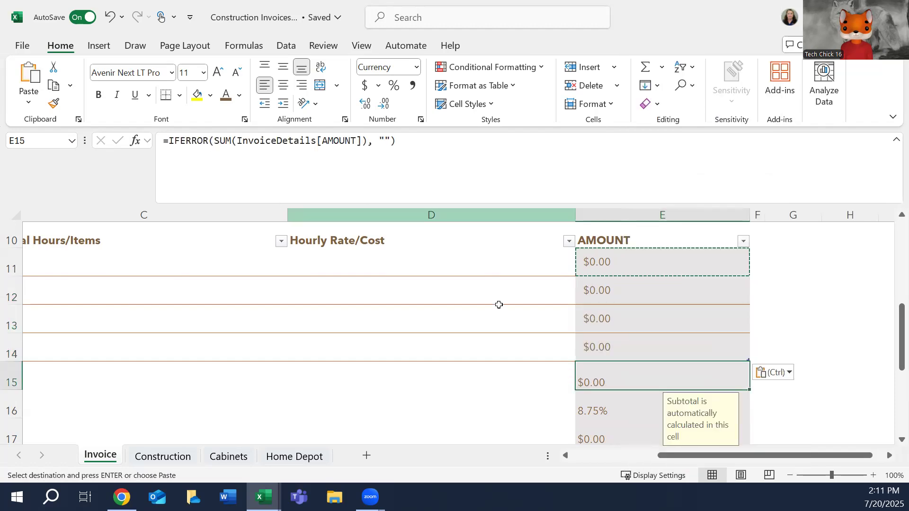
left_click(607, 403)
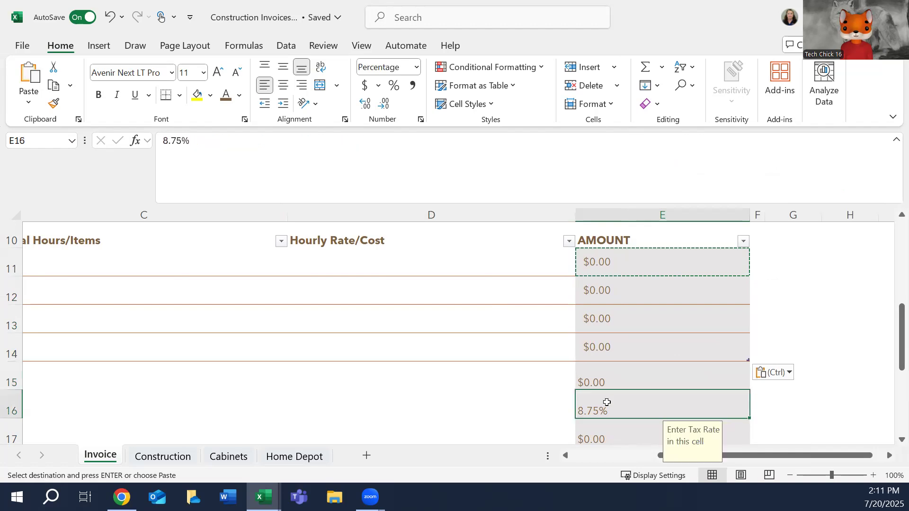
left_click(613, 428)
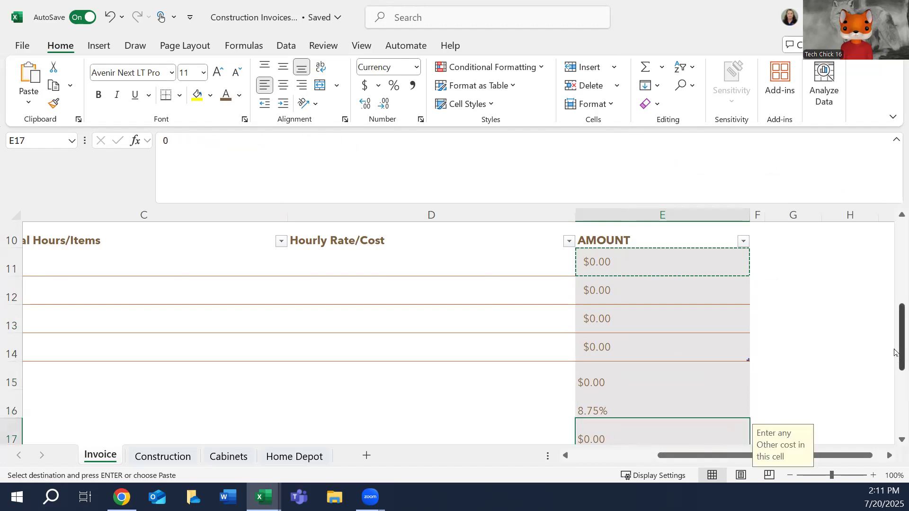
scroll(894, 370, "down", 2)
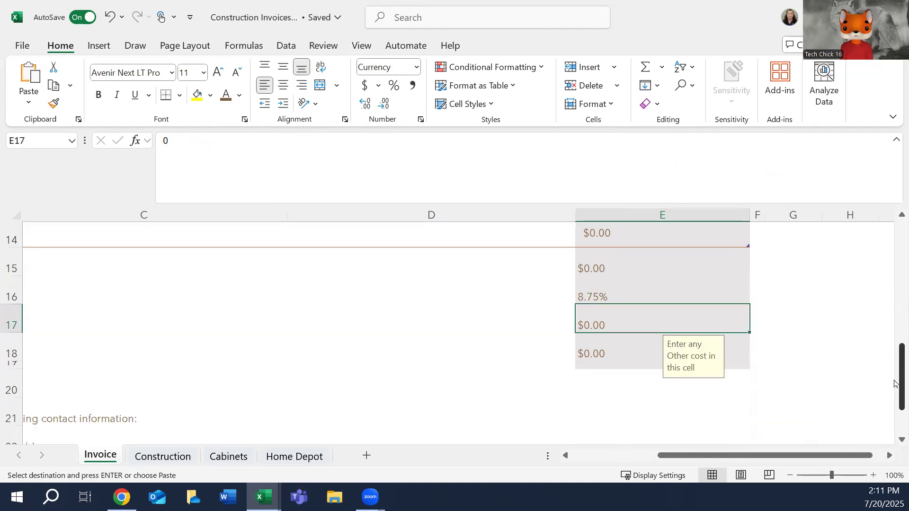
left_click(596, 351)
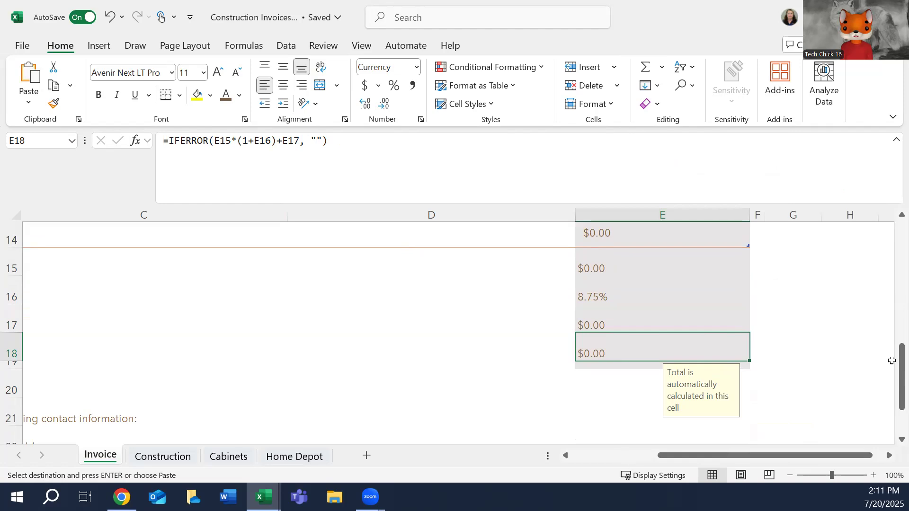
scroll(856, 362, "up", 2)
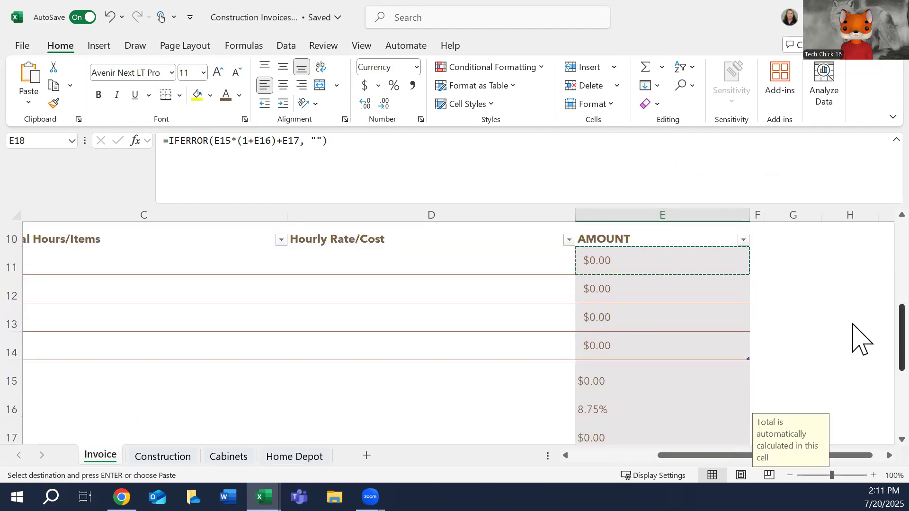
Fill the AMOUNT column cells from E11 down through row 19 with the lightest orange theme tint.
left_click(661, 277)
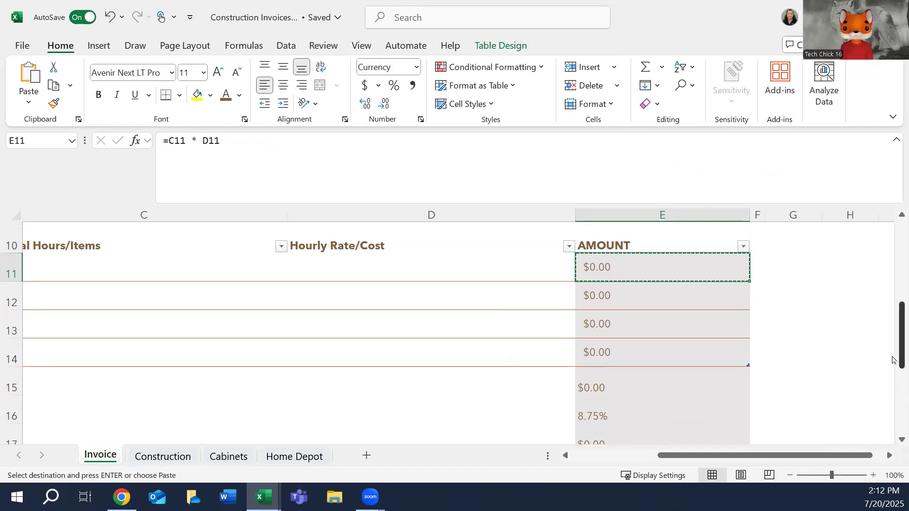
scroll(895, 325, "down", 2)
left_click_drag(665, 371, 665, 371)
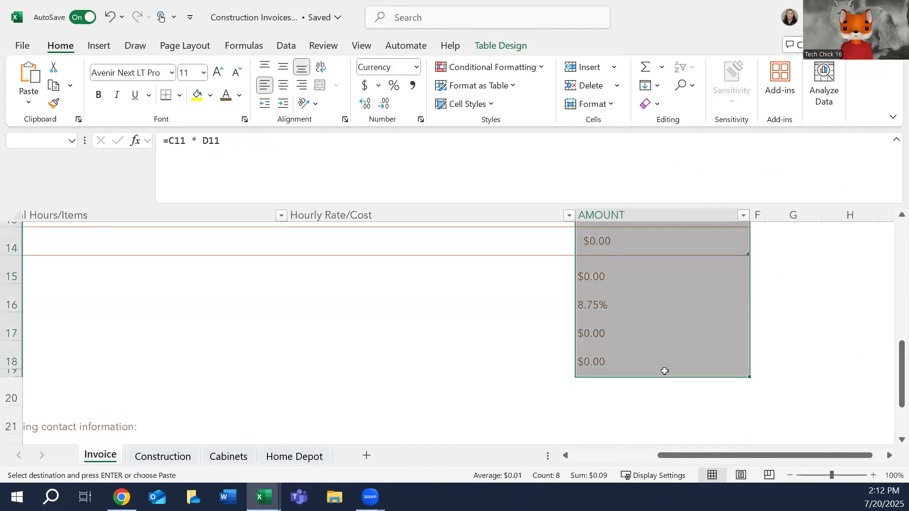
right_click(665, 371)
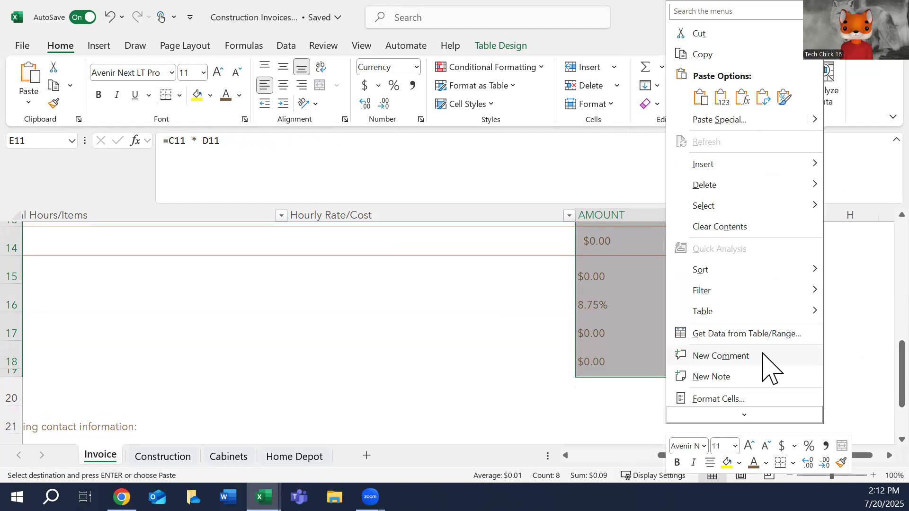
mouse_move(732, 185)
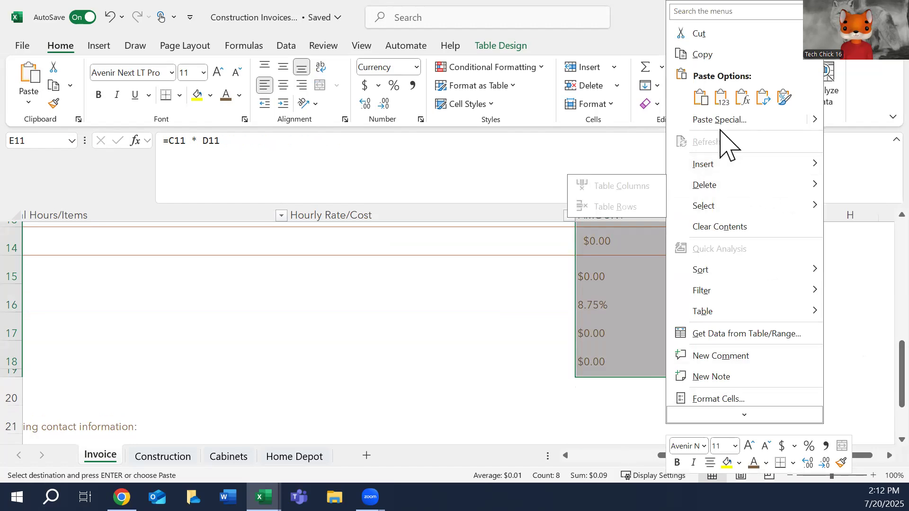
left_click(211, 97)
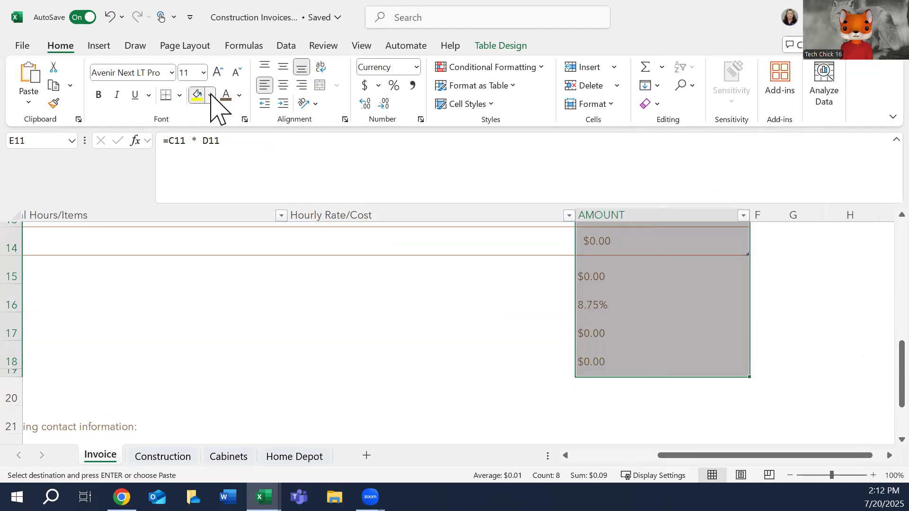
left_click(211, 97)
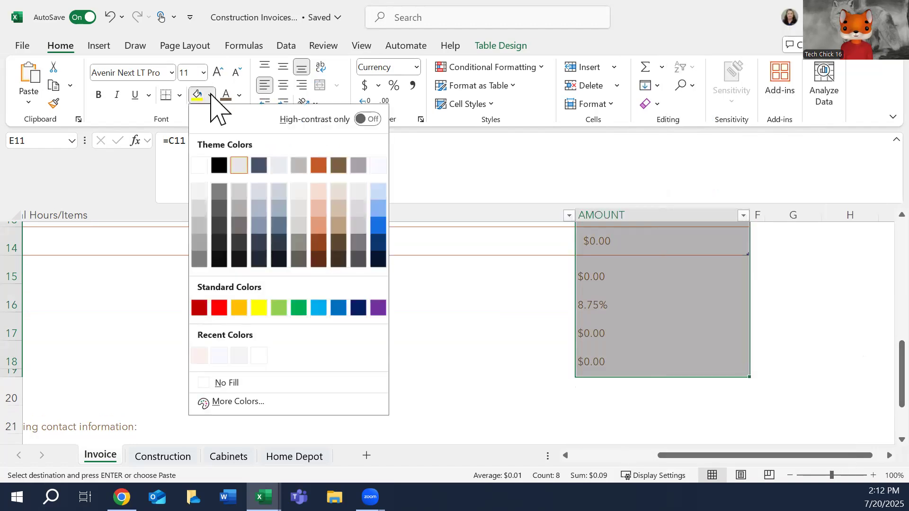
left_click(319, 192)
scroll(868, 301, "up", 2)
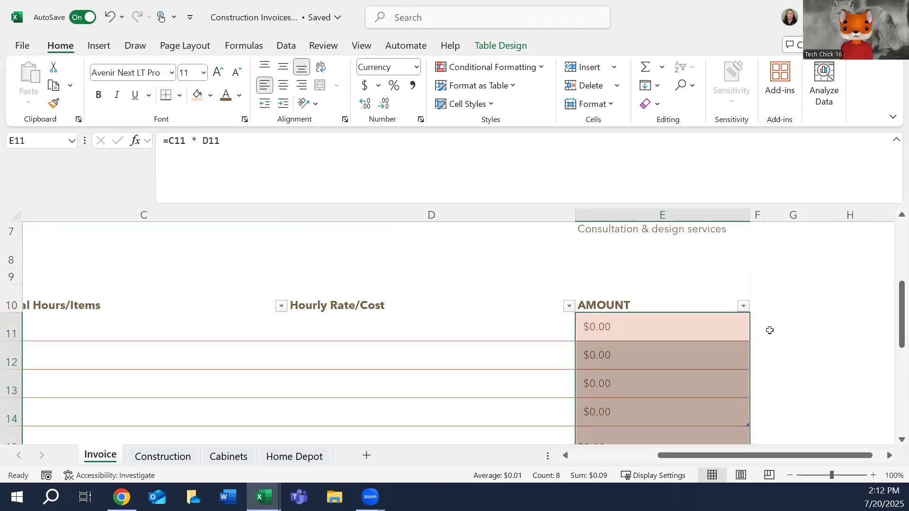
Replace the Consultation description in B11 with Architect Hours.
left_click(601, 455)
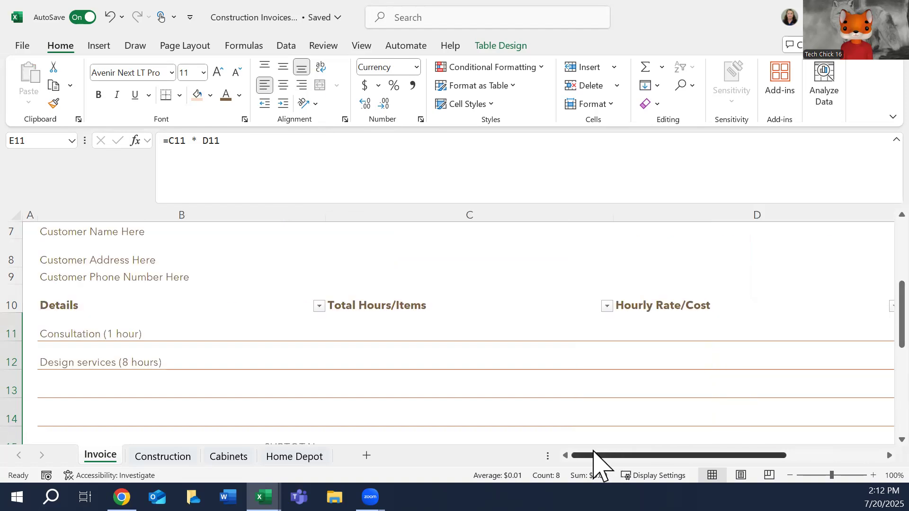
left_click(71, 325)
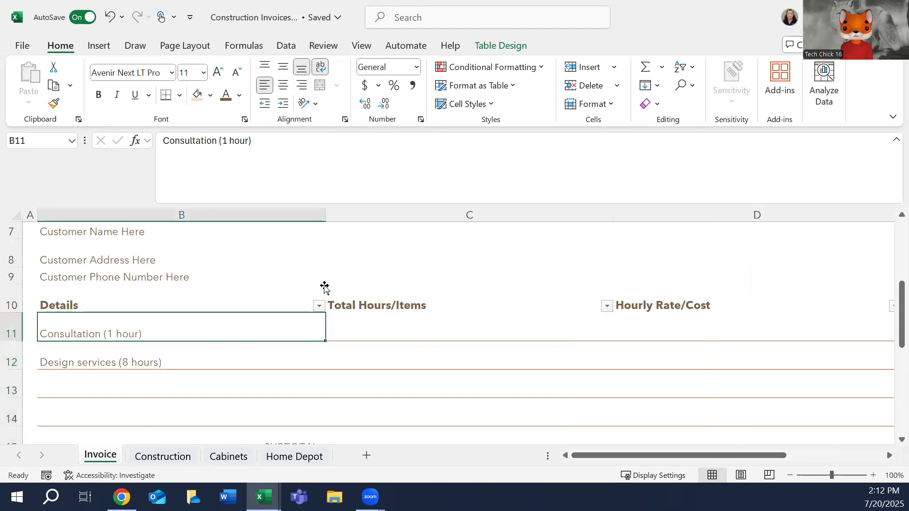
type("Archite")
type("ctu")
type(" Hours")
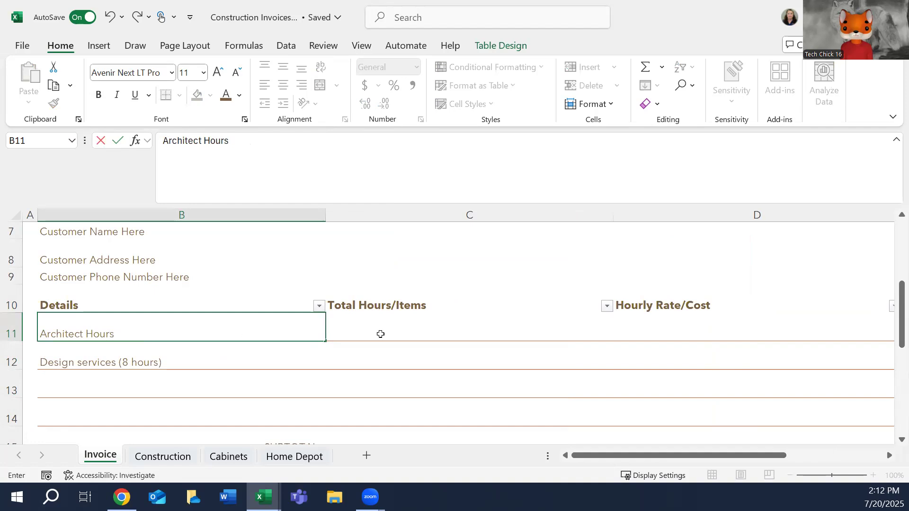
Enter 11 total hours and an hourly rate of $350 for the Architect Hours row.
left_click(382, 334)
type("211")
key("BackSpace")
key("BackSpace")
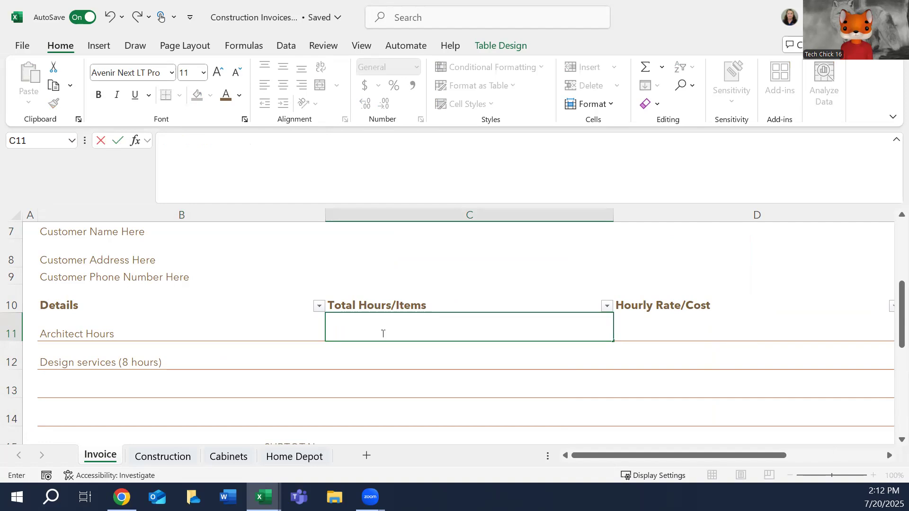
type("11")
key("Tab")
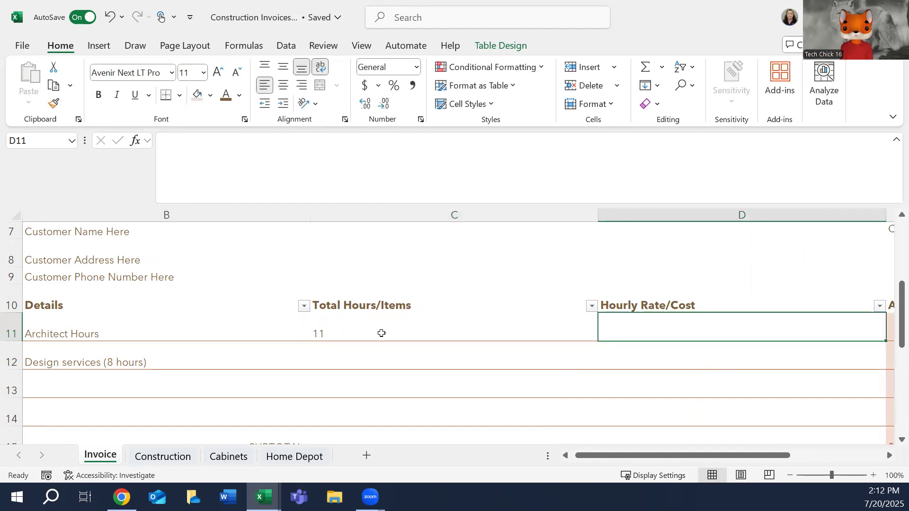
type("$350")
key("Tab")
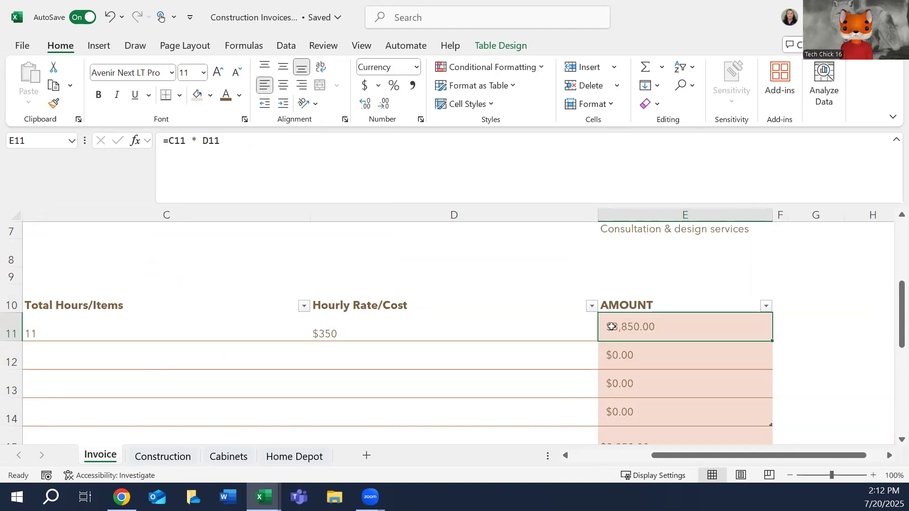
Replace the Design services description in B12 with Project Manager Hours.
left_click(575, 457)
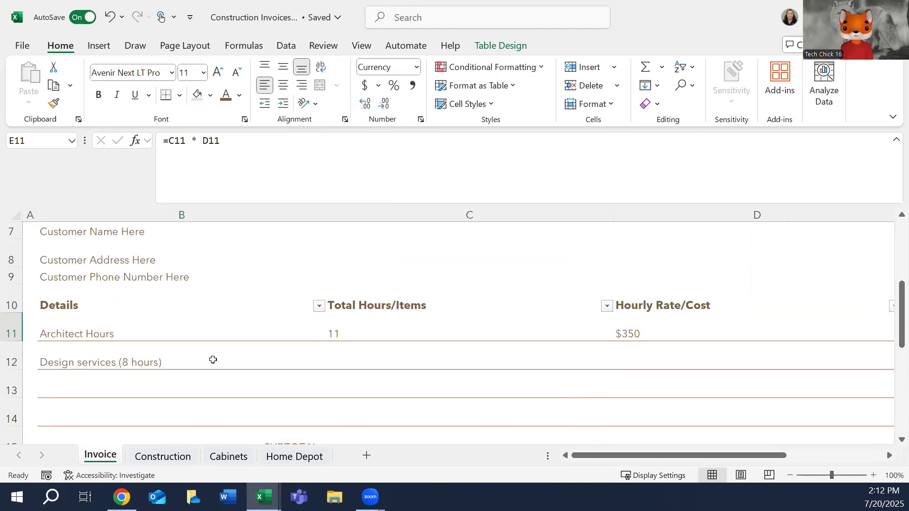
left_click(180, 362)
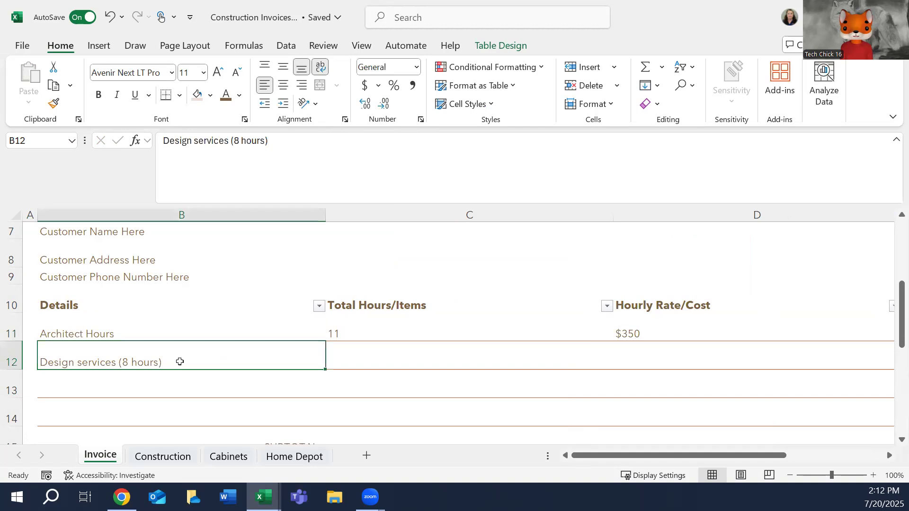
type("Projec")
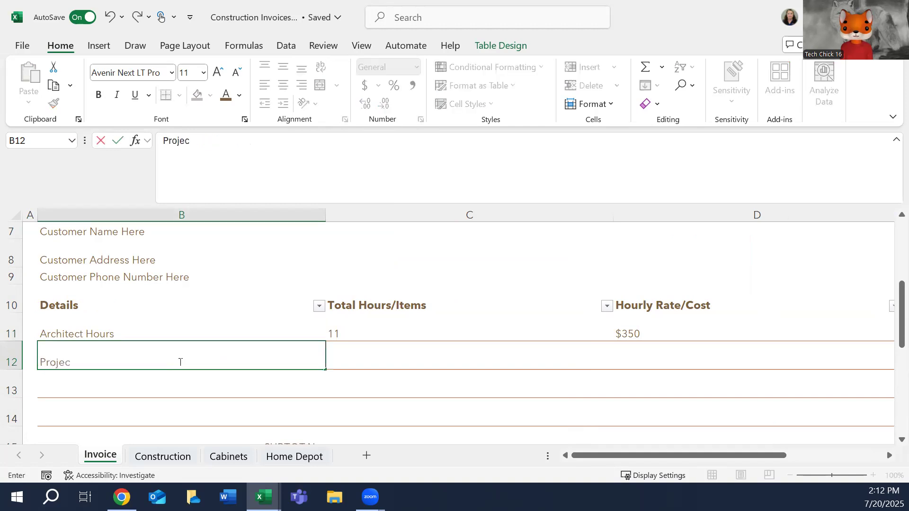
type("t Manager Hours")
key("Tab")
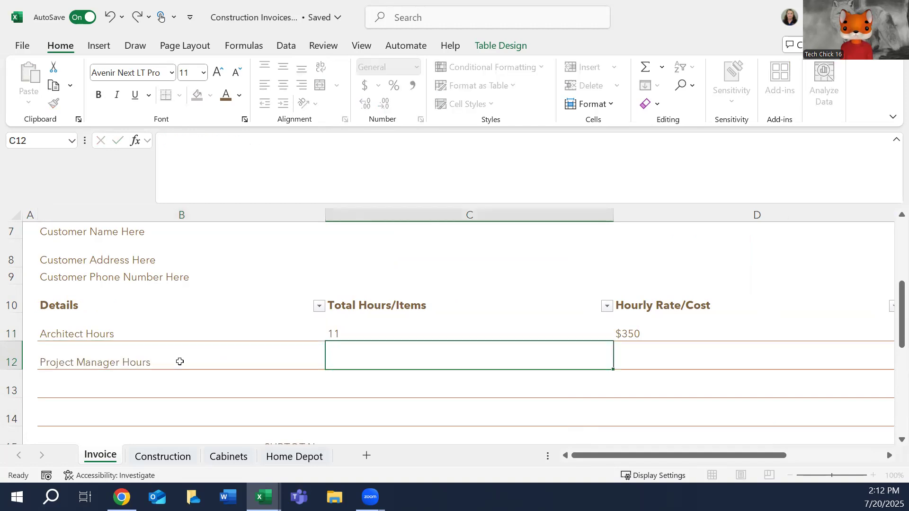
Enter 25 total hours and an hourly rate of $250 for the Project Manager Hours row.
type("25")
key("Tab")
type("$250")
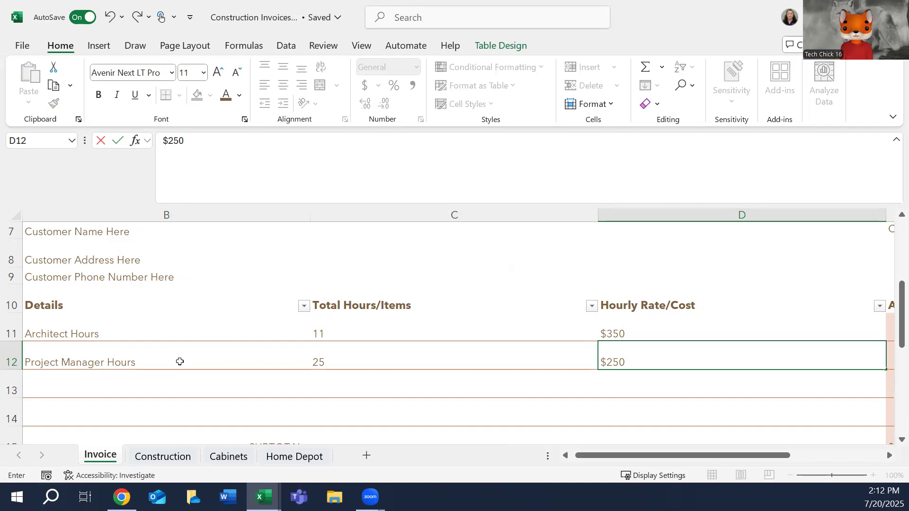
key("Tab")
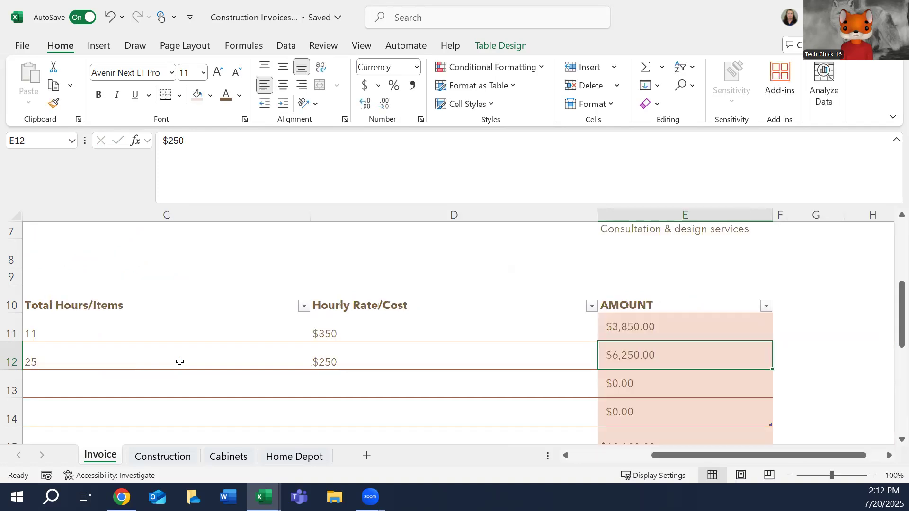
Enter Sub-Contractor Fees as the description in the empty Details cell B13.
scroll(458, 331, "left", 5)
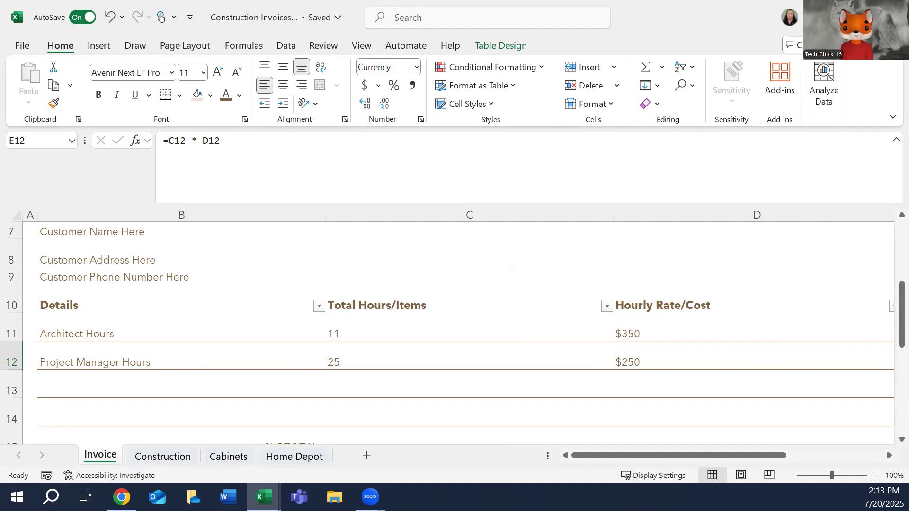
left_click(134, 392)
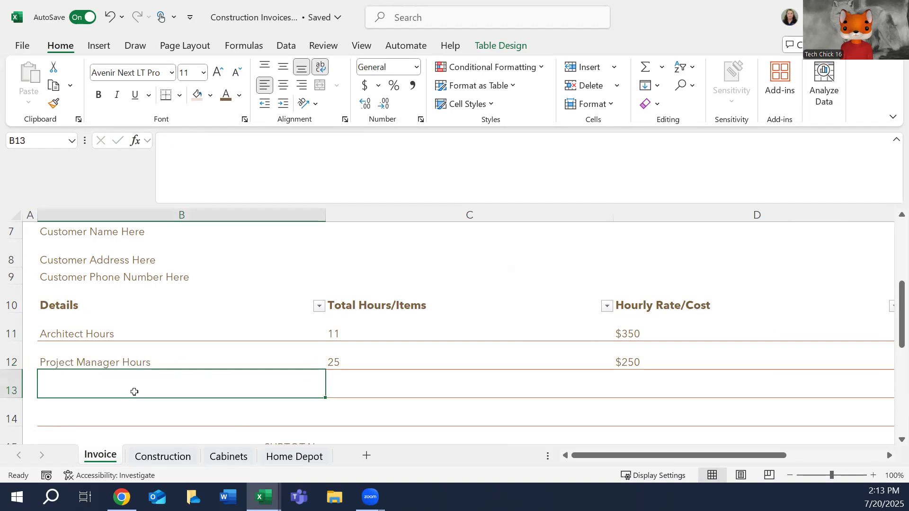
type("S")
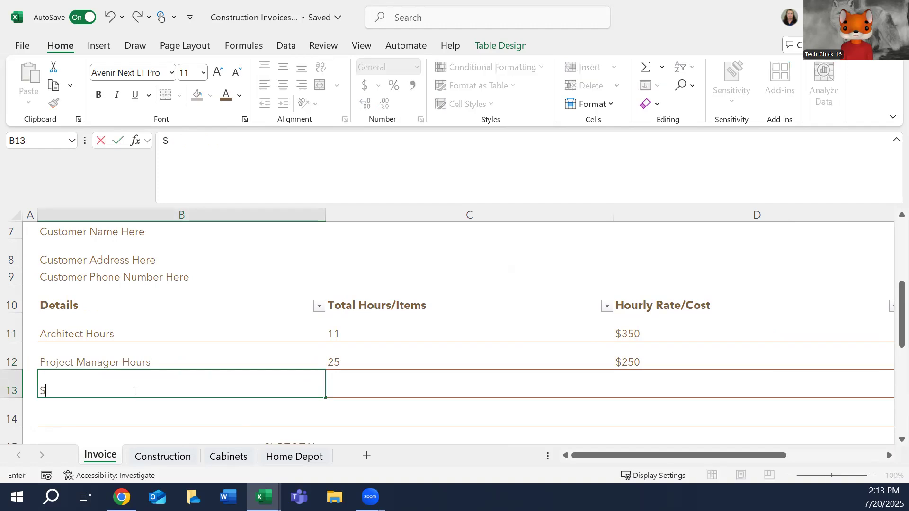
type("ubContra")
key("BackSpace")
key("BackSpace")
key("BackSpace")
key("BackSpace")
key("BackSpace")
key("BackSpace")
type("S")
key("BackSpace")
type("Contractor Fees")
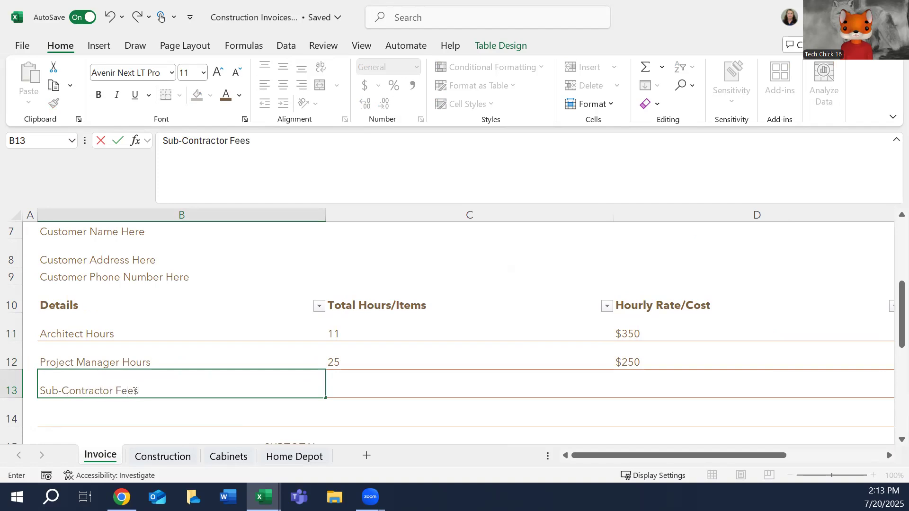
type(" - Construction")
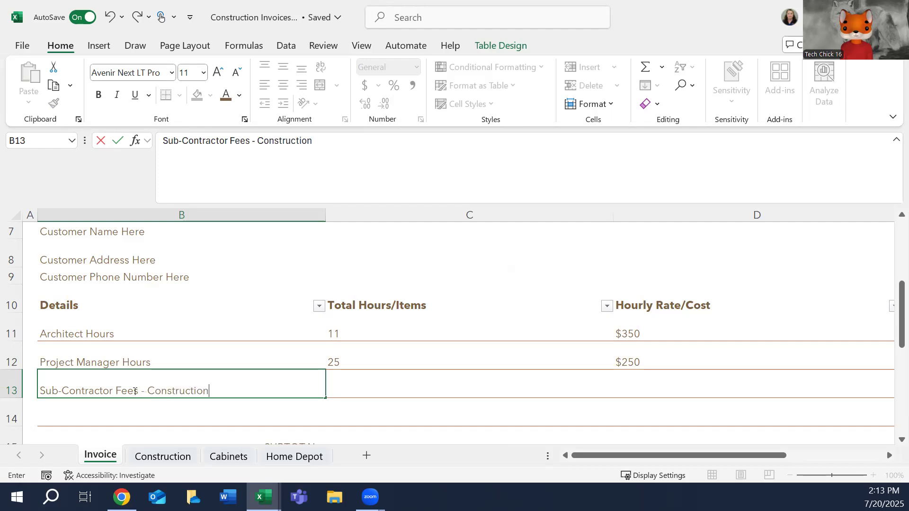
Complete the B13 description as Sub-Contractor Fees - Construction, with 80 total hours and an hourly rate of $50.
key("Tab")
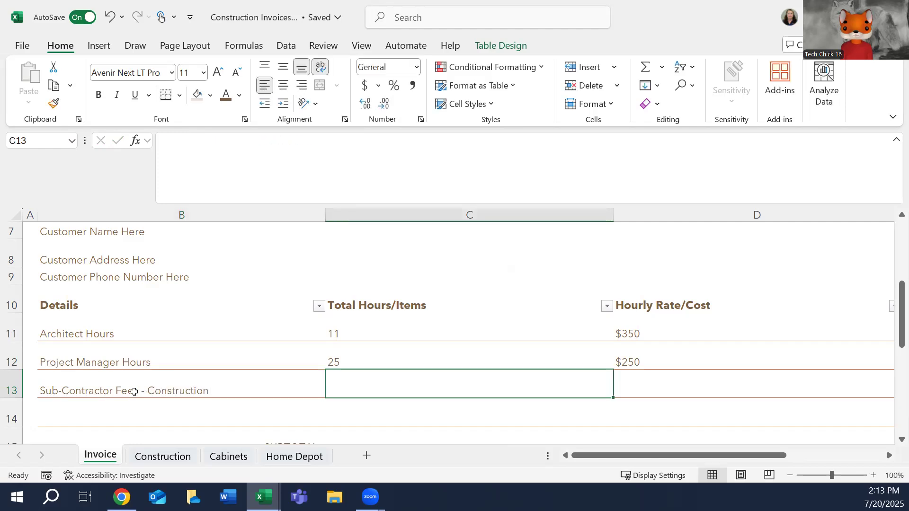
type("80")
key("Tab")
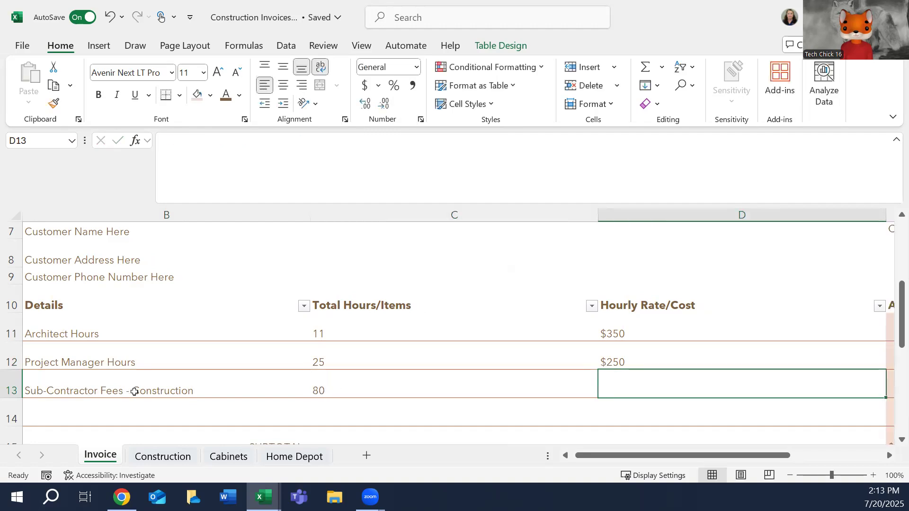
type("$50")
key("Tab")
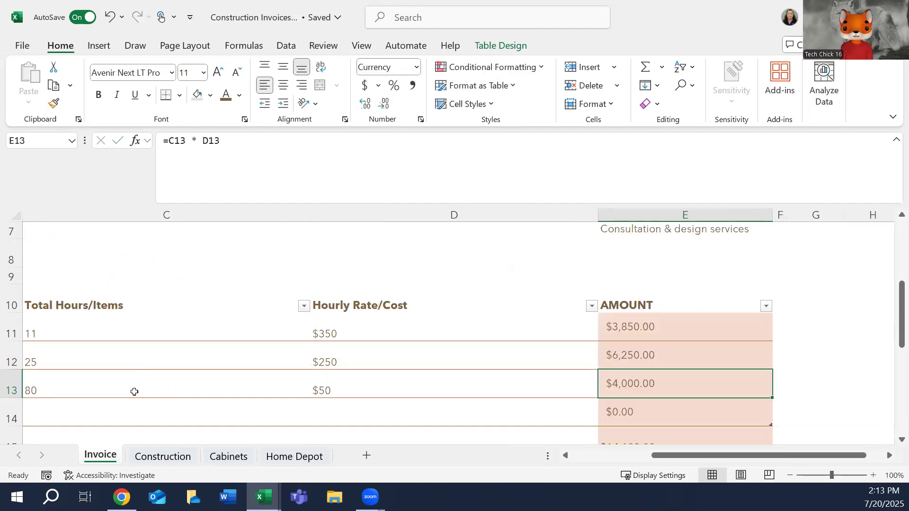
Enter a second Sub-Contractor Fees - Construction item in row 14 with 46 total hours and an hourly rate of $65.
key("Tab")
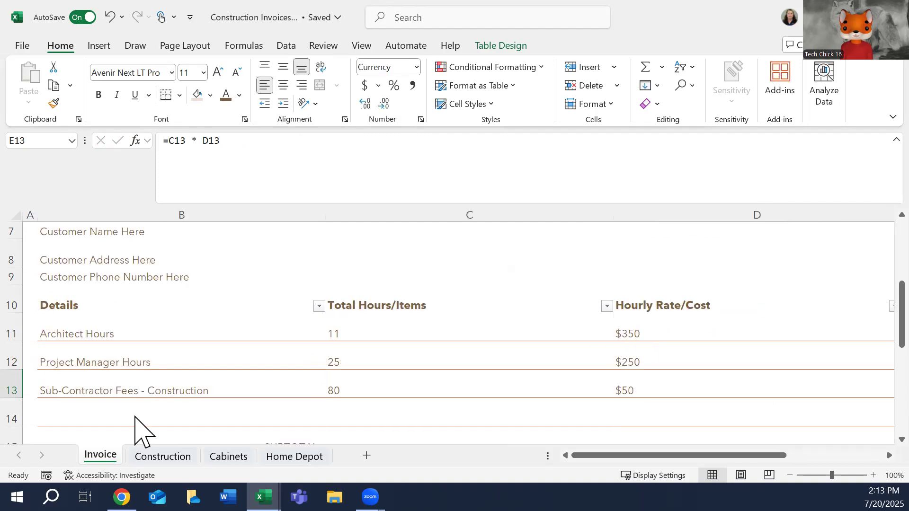
type("Sub-Contractor ")
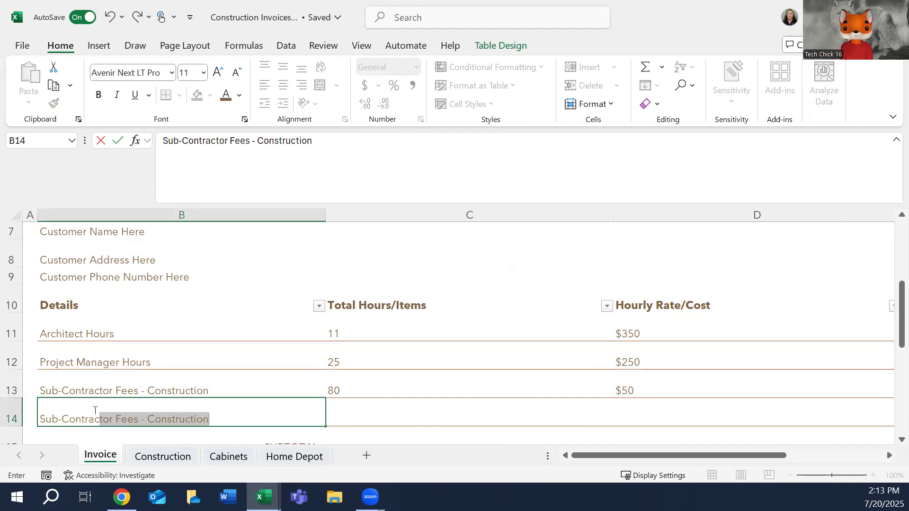
type("Fees -")
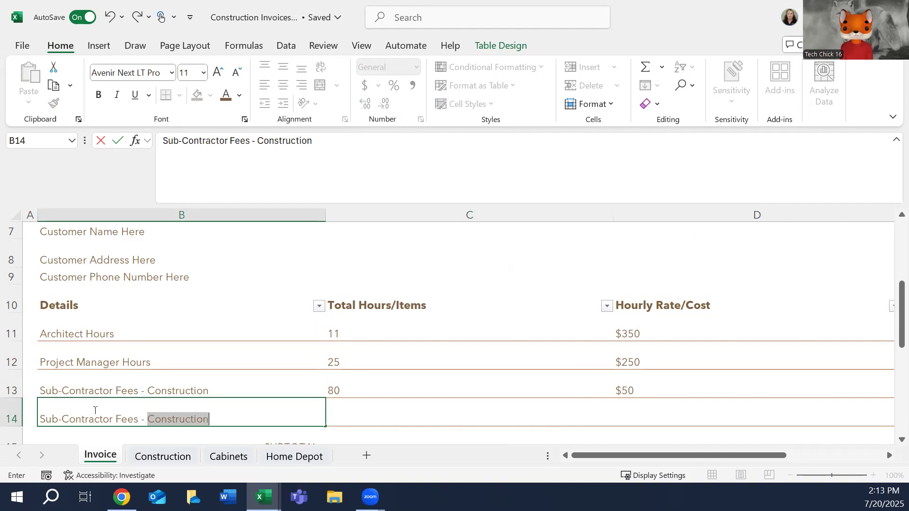
key("Tab")
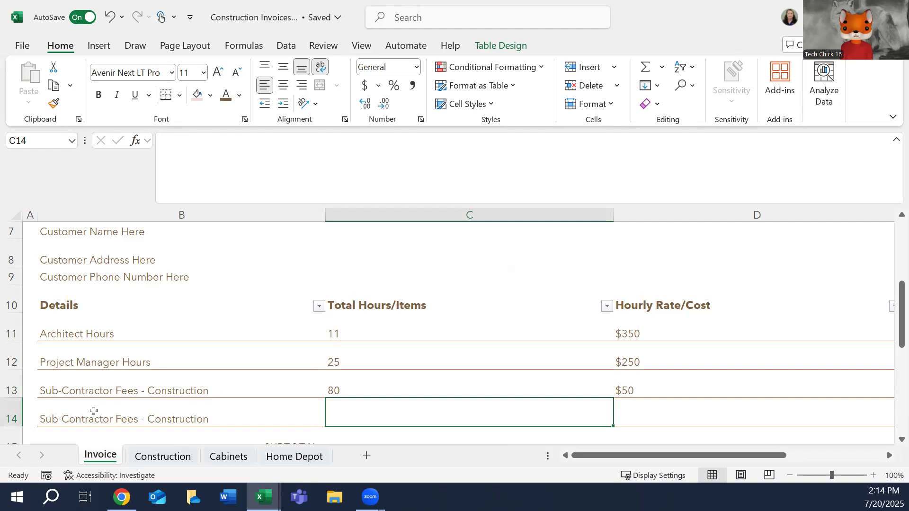
type("46")
key("Tab")
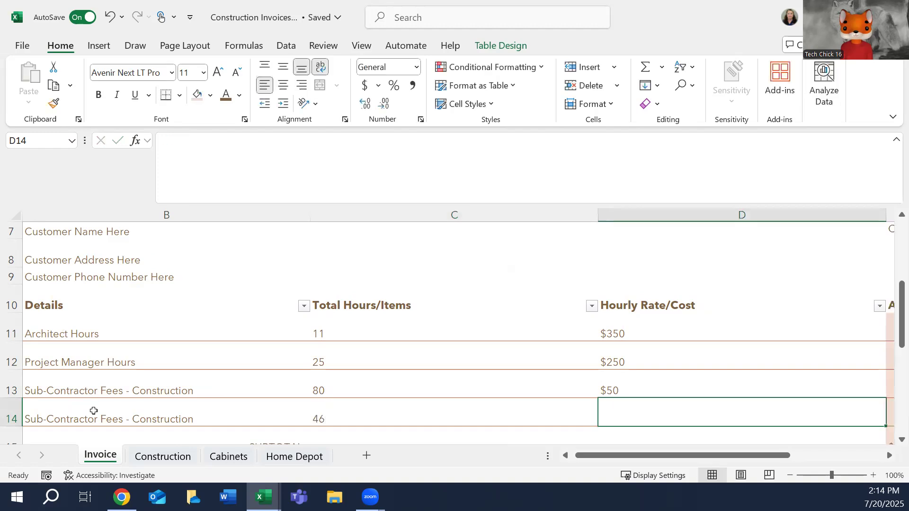
type("$65")
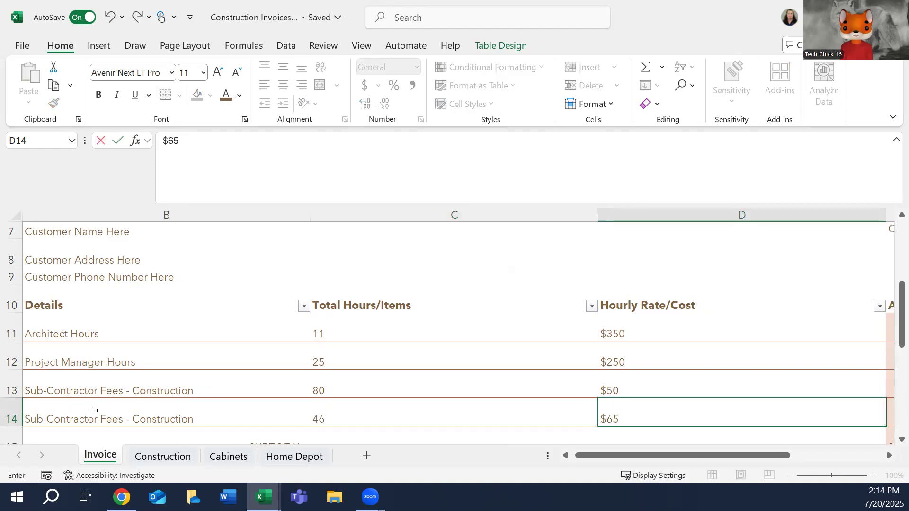
key("Tab")
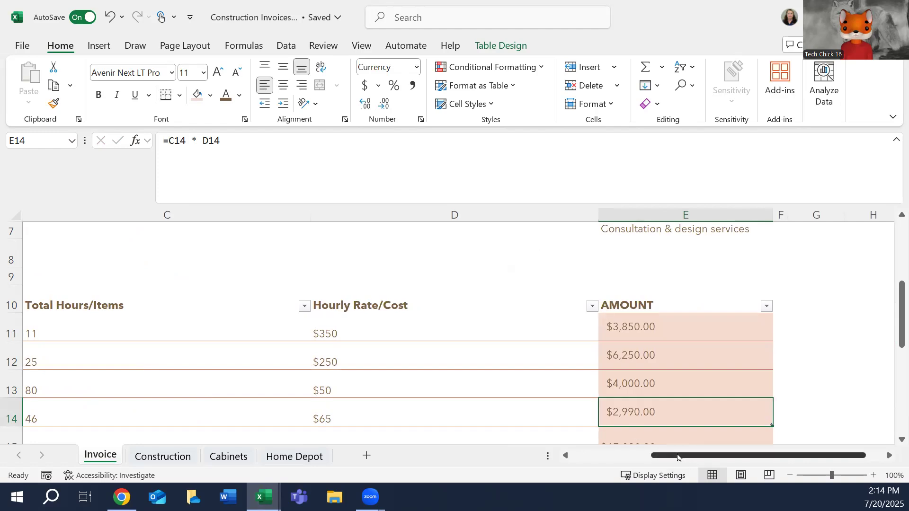
Insert two blank rows above the last line item in row 14.
left_click_drag(691, 456, 575, 456)
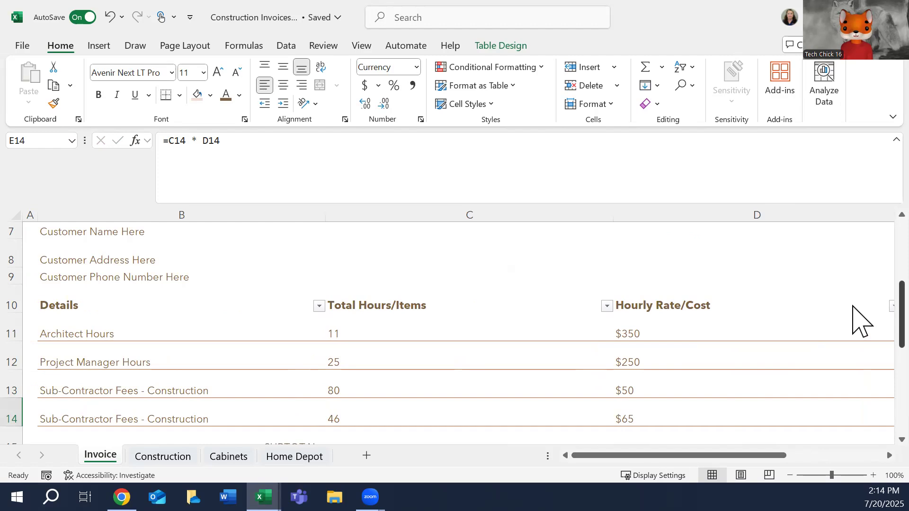
scroll(855, 332, "down", 2)
scroll(857, 353, "down", 2)
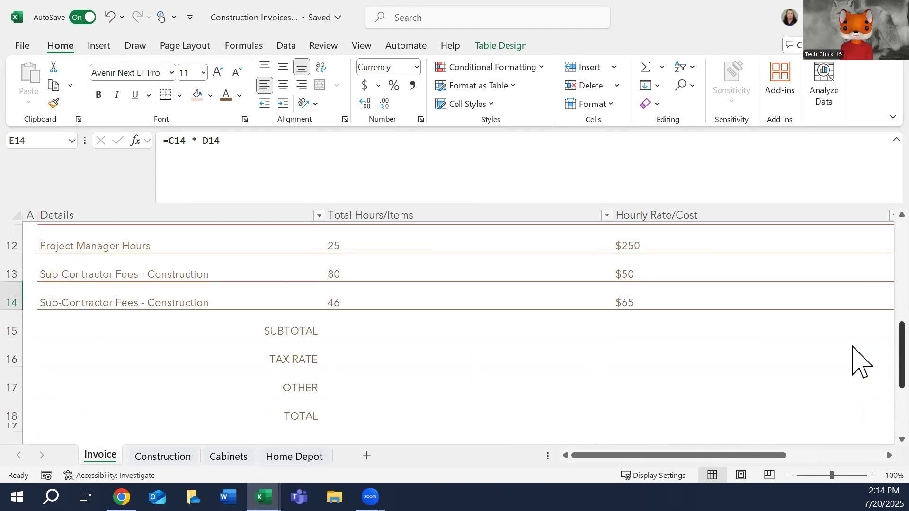
left_click(15, 297)
right_click(19, 303)
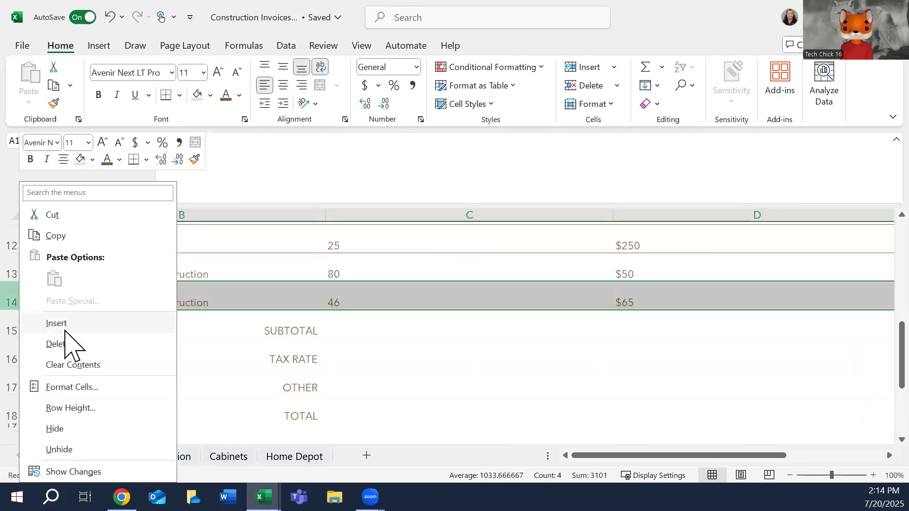
left_click(66, 324)
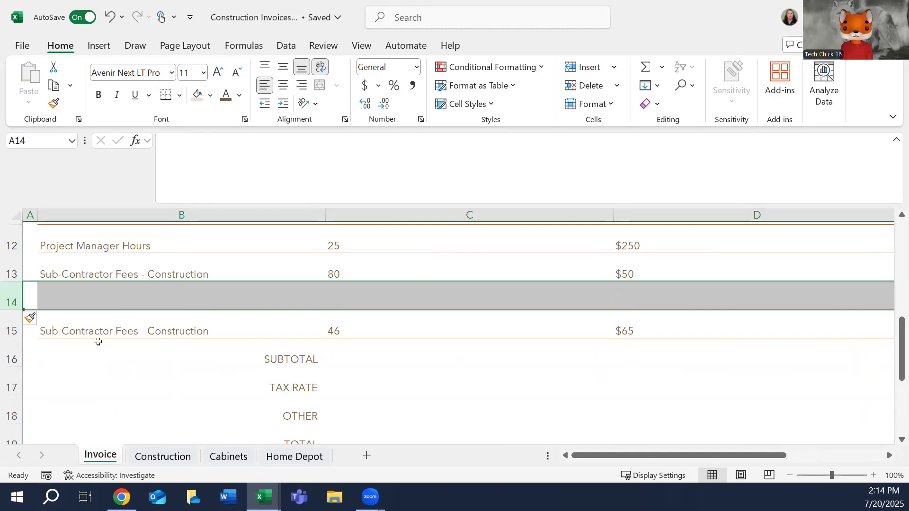
right_click(10, 298)
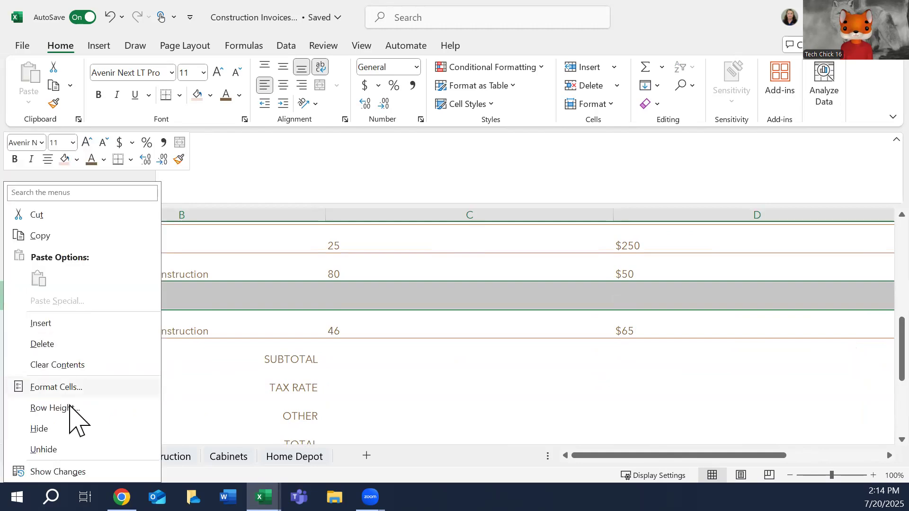
left_click(66, 326)
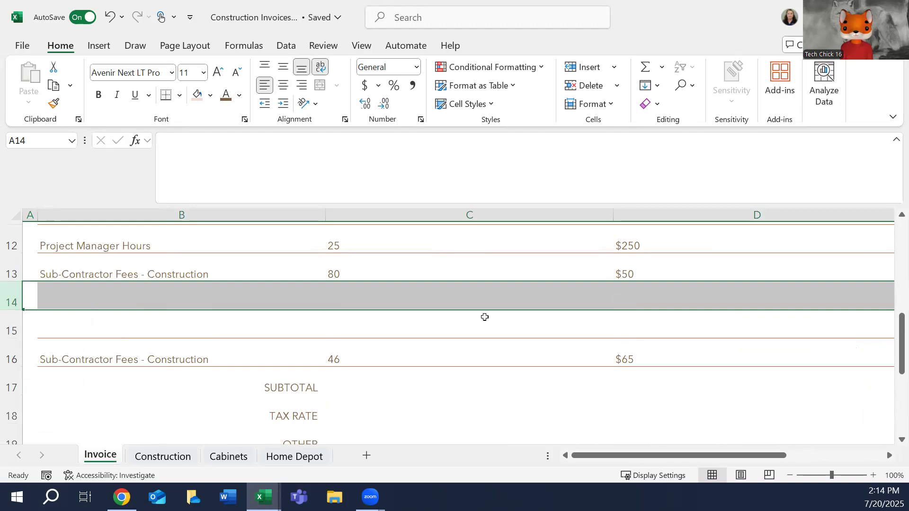
Move the description, hours and rate of the last line item from row 16 to B14:D14.
left_click(184, 356)
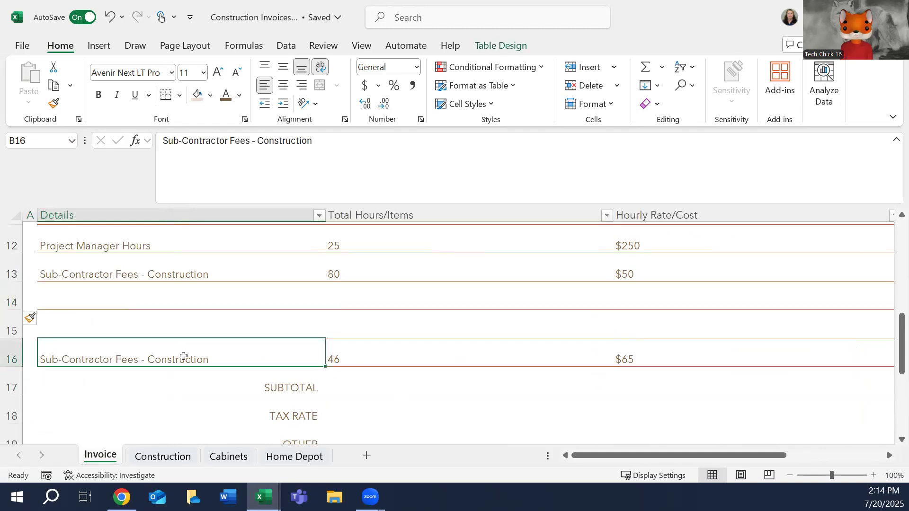
key("shift+Right")
key("shift+Right")
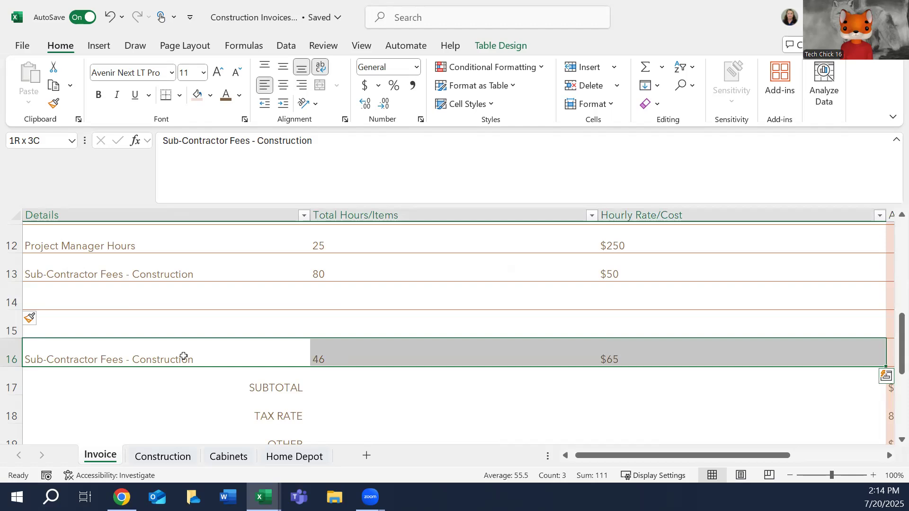
key("ctrl+c")
left_click(124, 303)
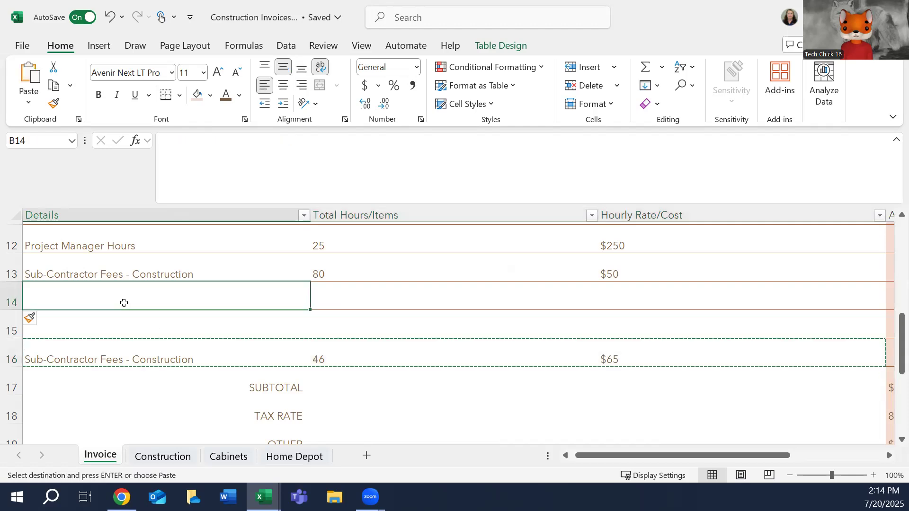
key("ctrl+v")
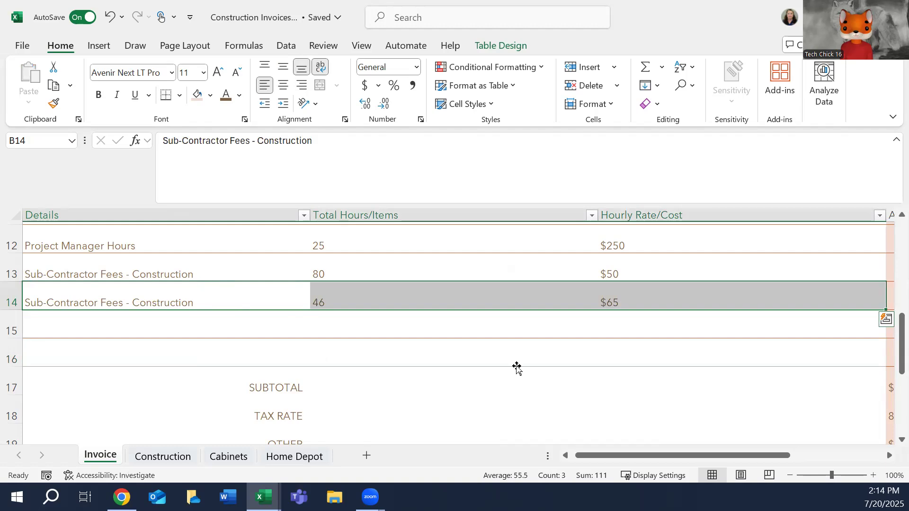
Copy the Amount formula from E13 into E14:E15 as formulas only and check the cell references.
left_click(464, 354)
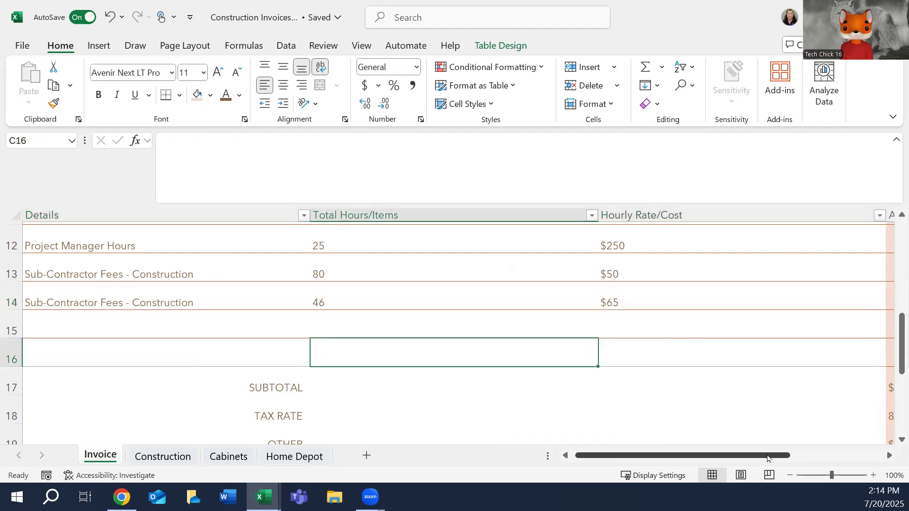
left_click_drag(767, 456, 820, 455)
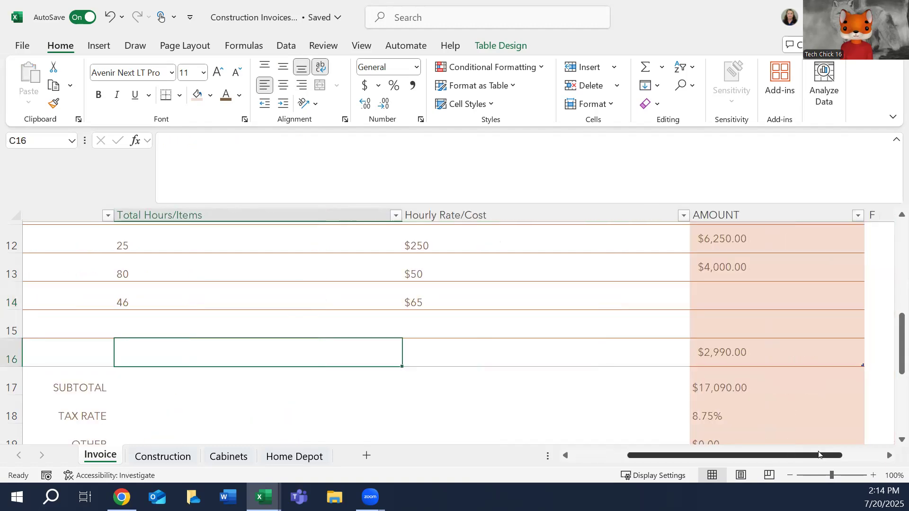
left_click(726, 348)
left_click(733, 314)
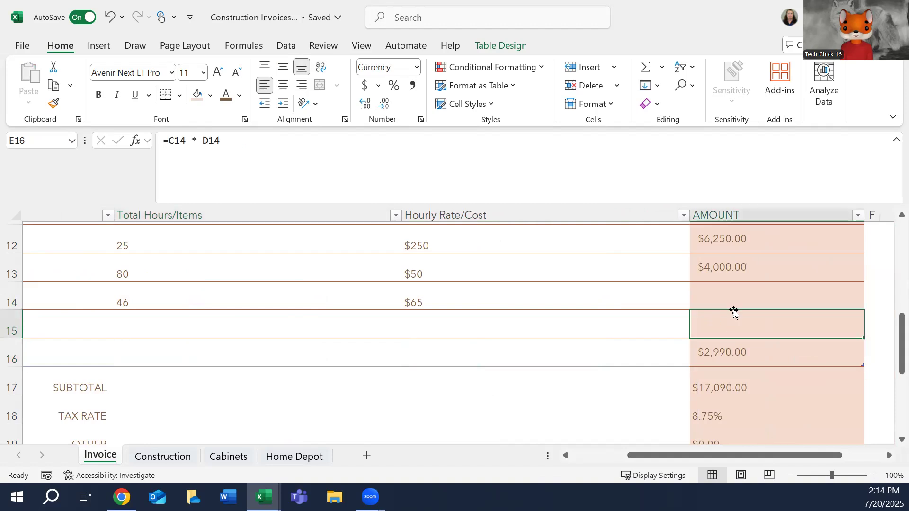
left_click(726, 286)
left_click(730, 265)
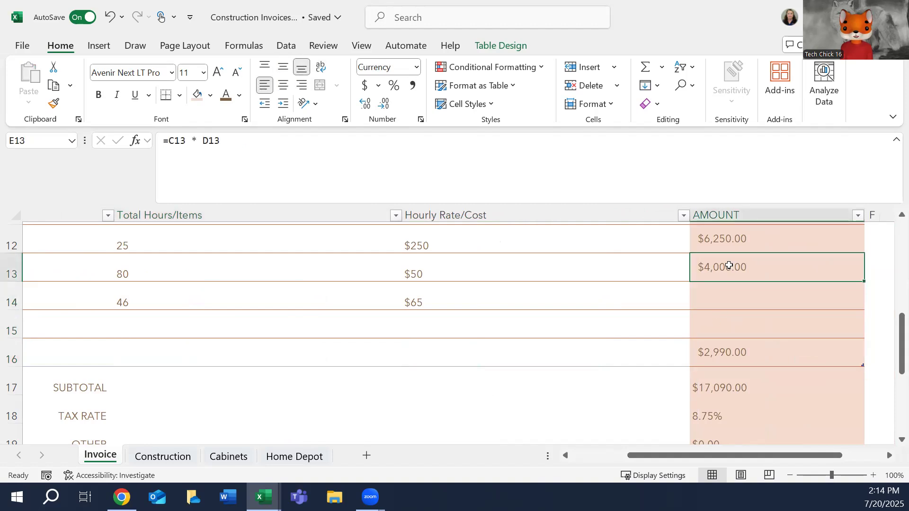
right_click(729, 266)
key("Escape")
key("ctrl+c")
left_click_drag(745, 305, 733, 323)
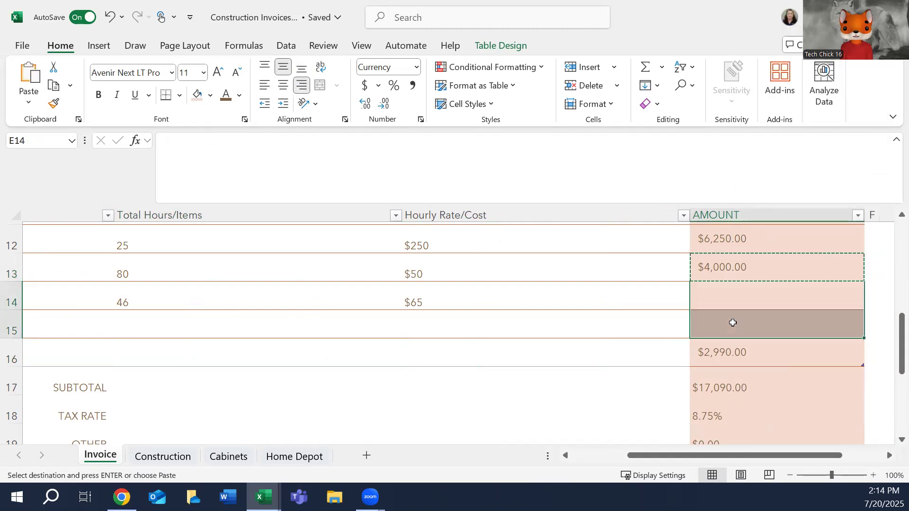
right_click(733, 323)
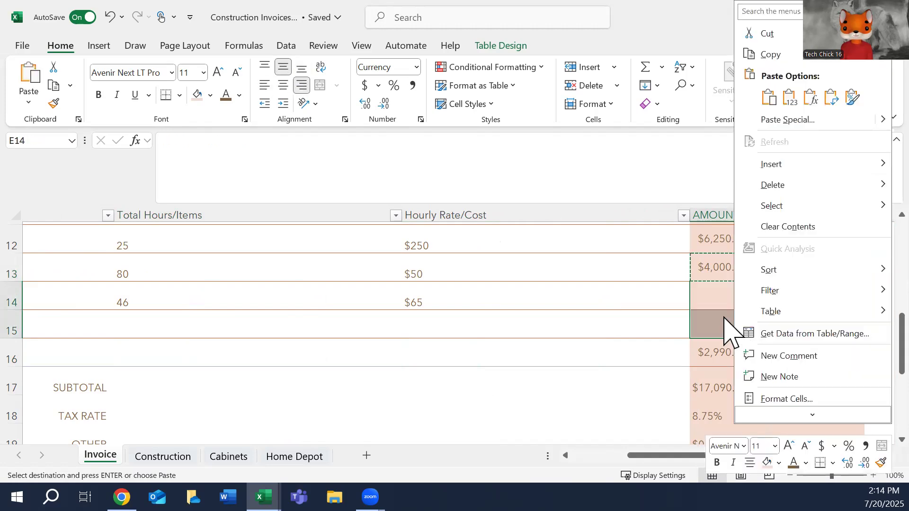
left_click(815, 98)
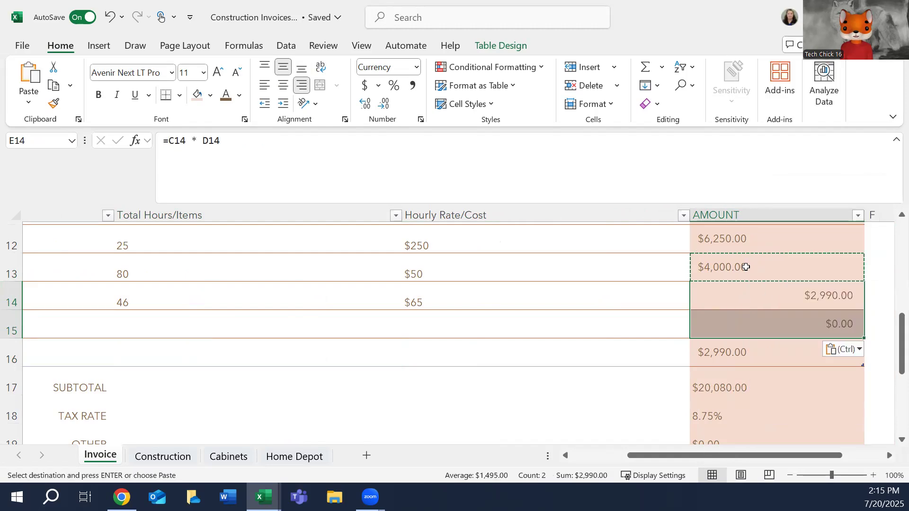
left_click(753, 296)
left_click(731, 266)
left_click(735, 297)
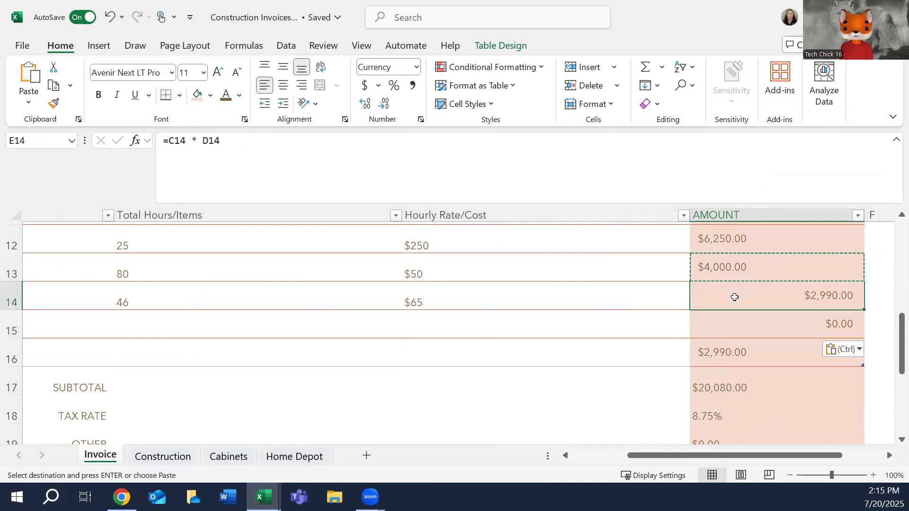
left_click(733, 327)
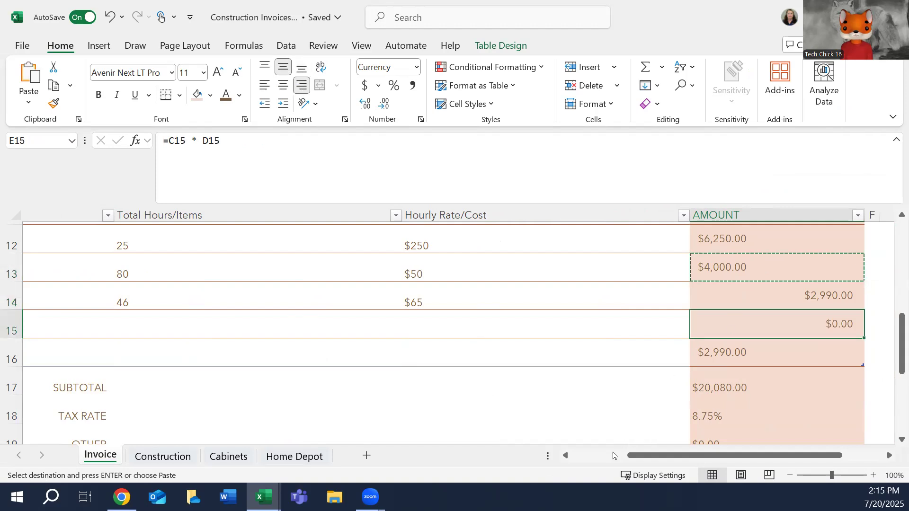
Change the B14 description to Sub-Contractor Fees - Cabinets.
scroll(679, 455, "left", 3)
left_click(136, 296)
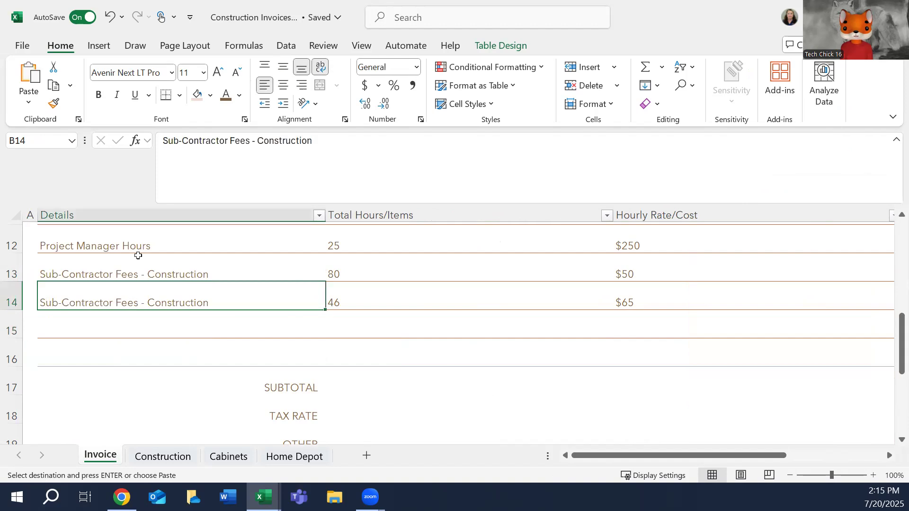
left_click(158, 271)
left_click(220, 300)
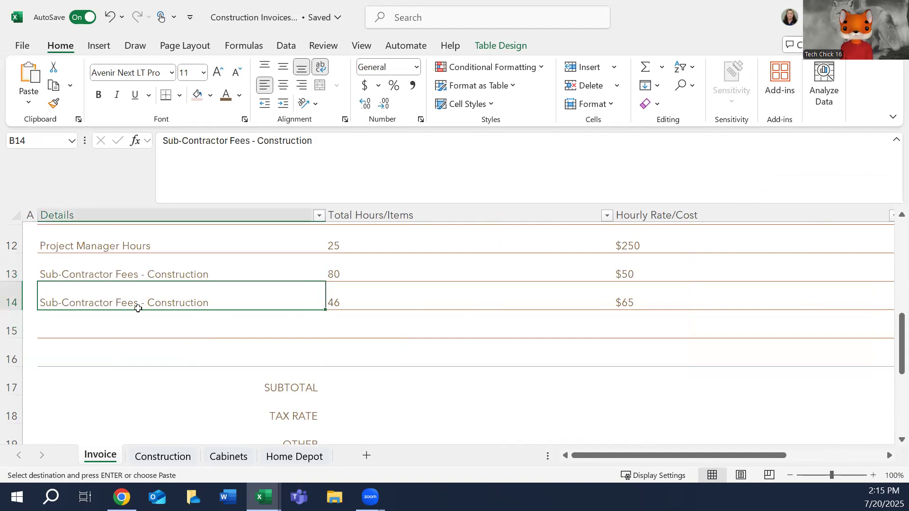
left_click(270, 145)
double_click(270, 144)
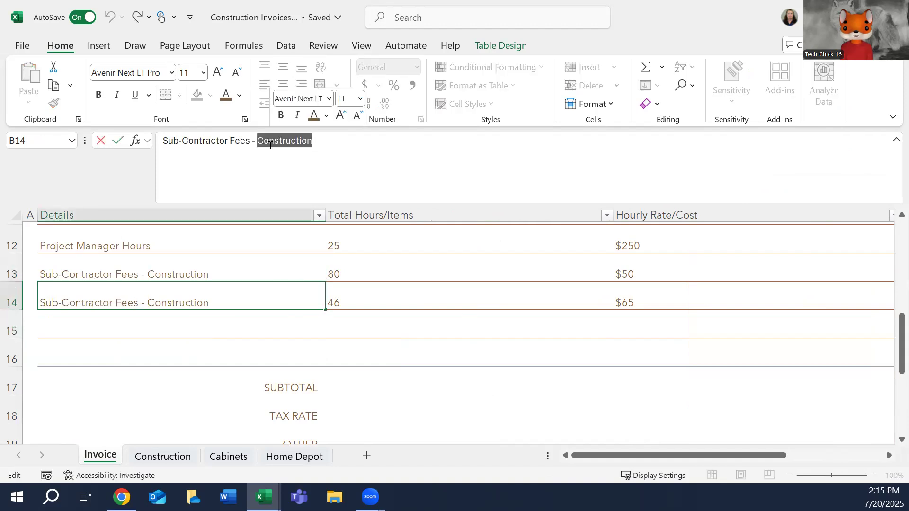
type("Cabinet")
key("BackSpace")
type("ets")
key("Tab")
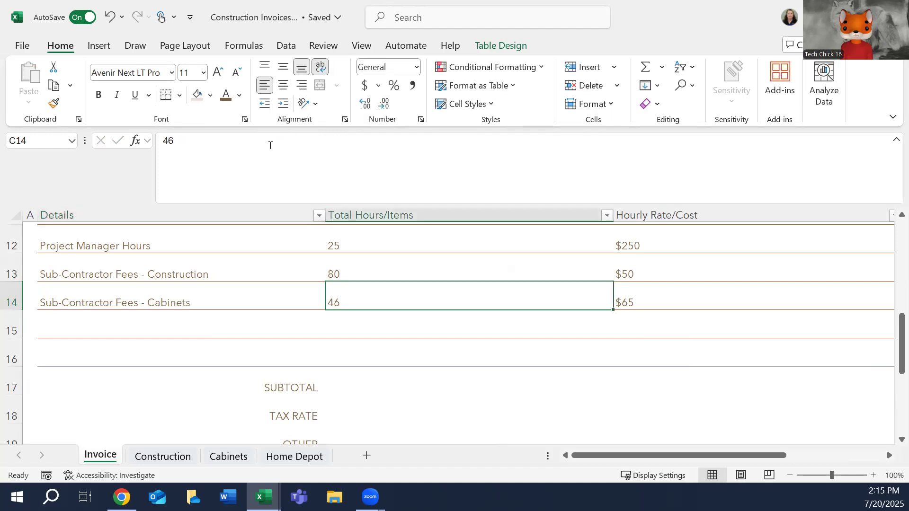
Middle-align and left-align the entire Amount column E on the Invoice sheet.
key("Tab")
key("Tab")
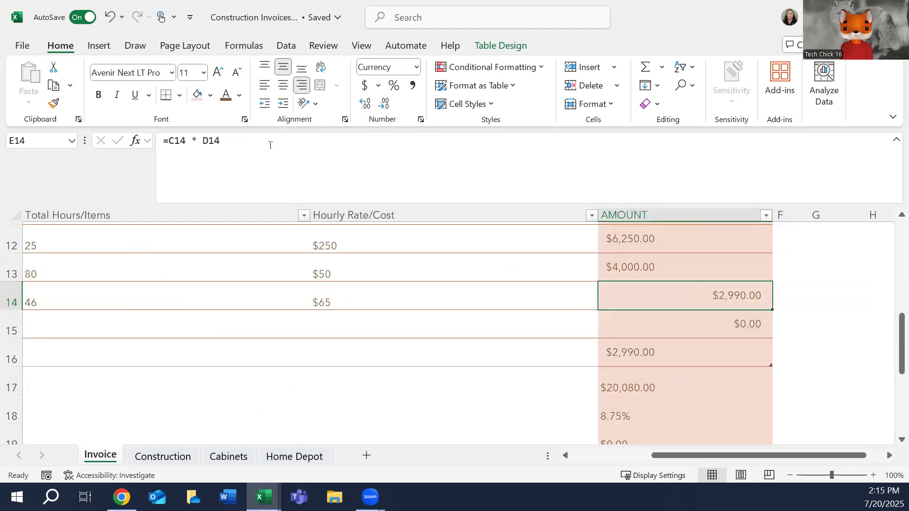
left_click(669, 359)
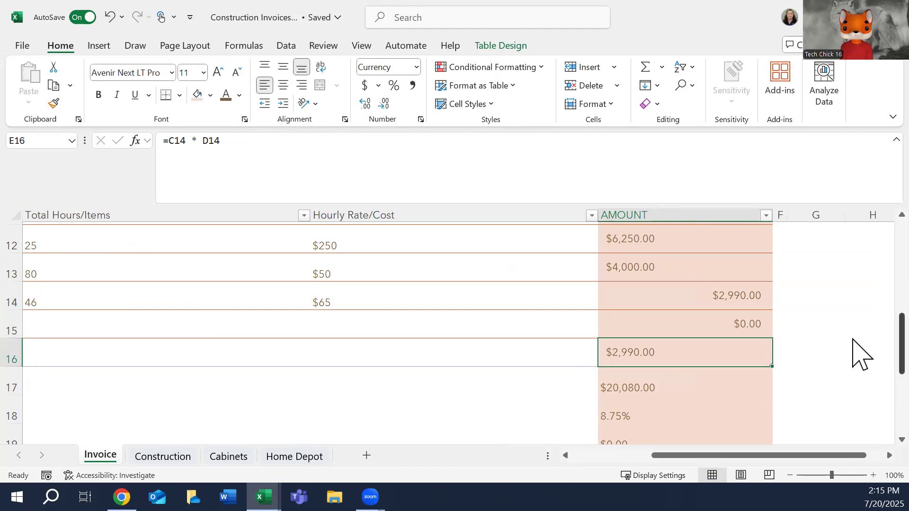
scroll(861, 355, "up", 1)
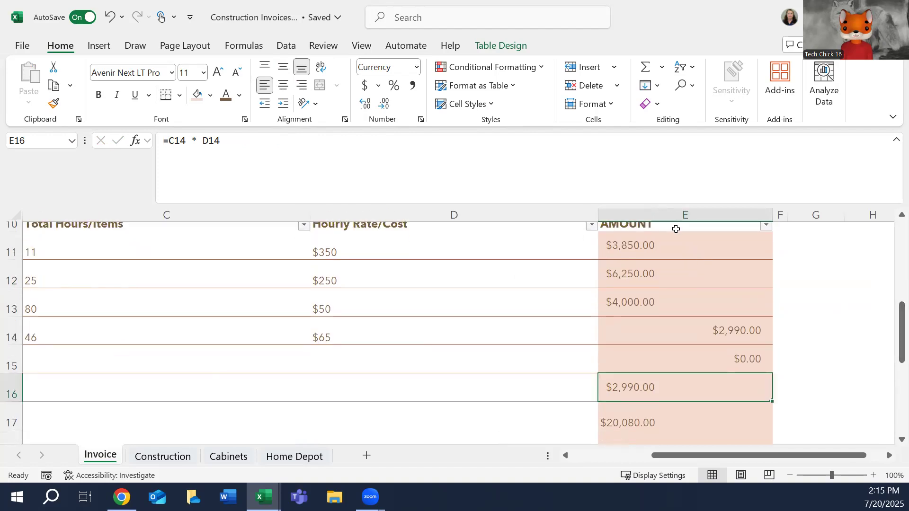
left_click(661, 209)
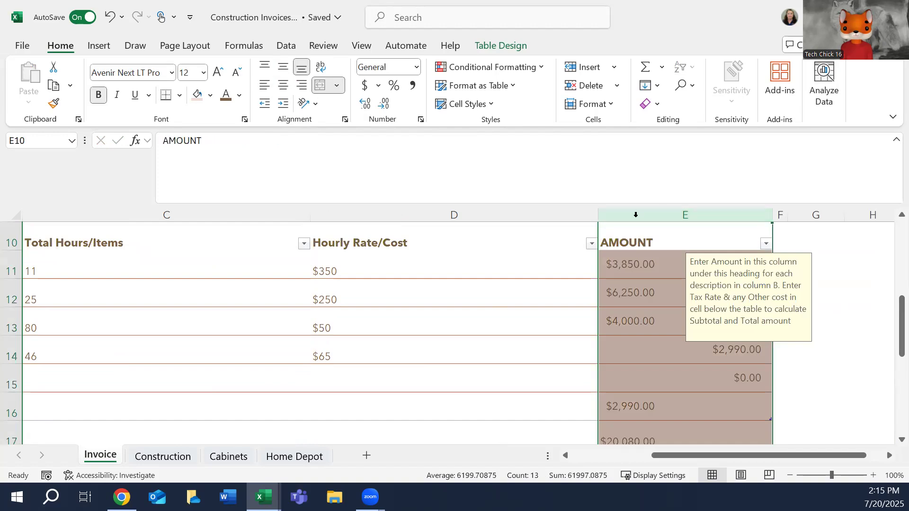
left_click(283, 68)
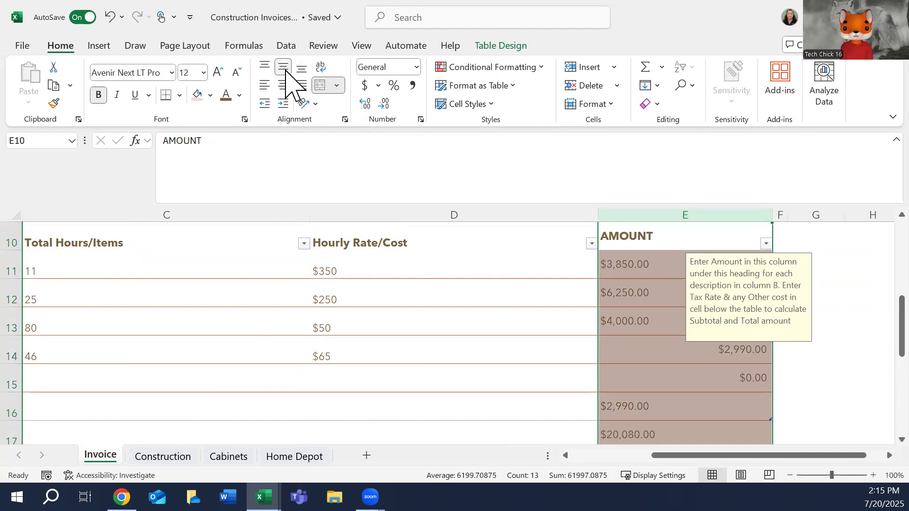
left_click(265, 86)
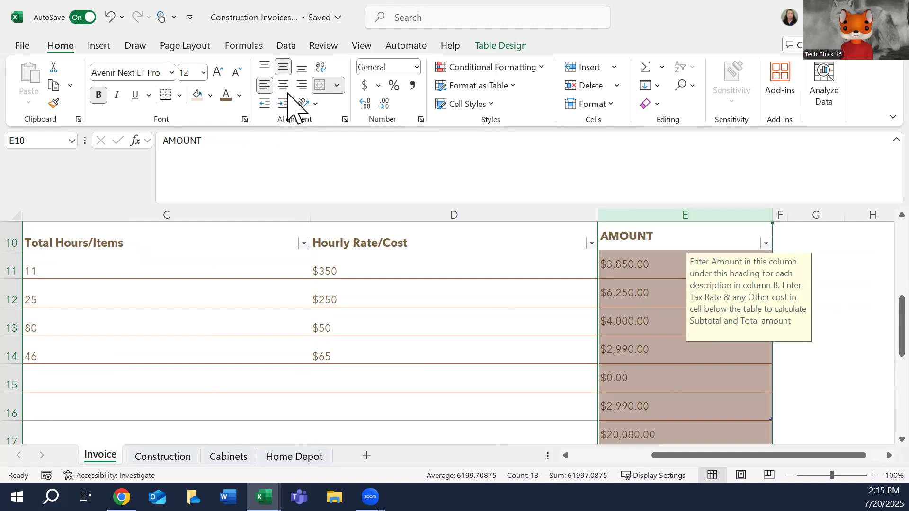
Enter Permit Fees as the description in B15, below the cabinets line item.
left_click(301, 346)
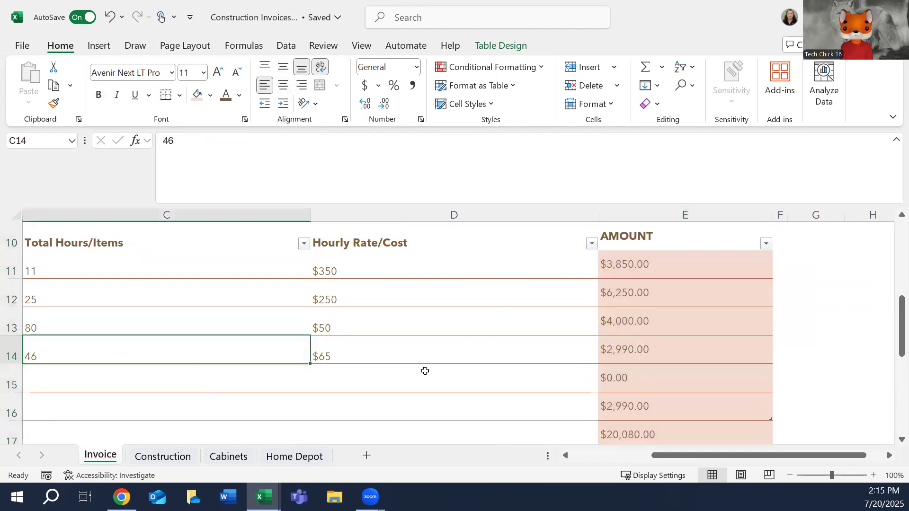
scroll(455, 332, "left", 3)
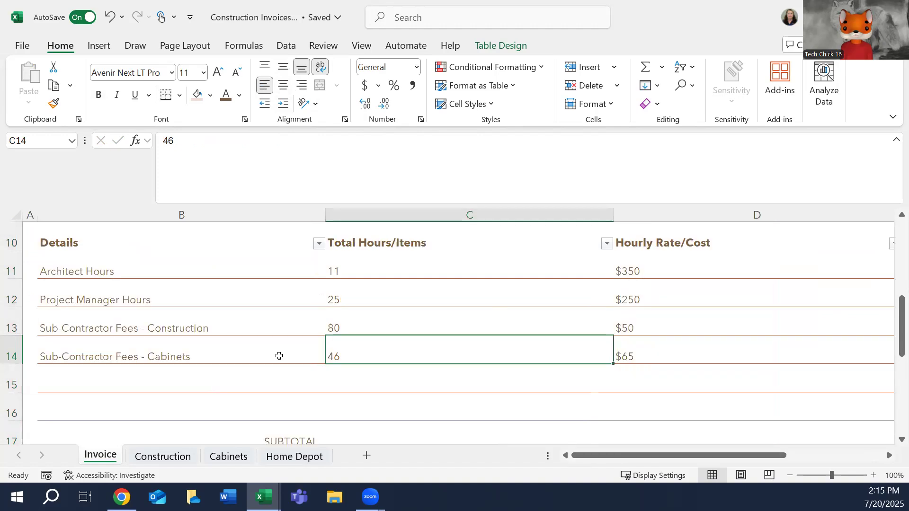
left_click(174, 370)
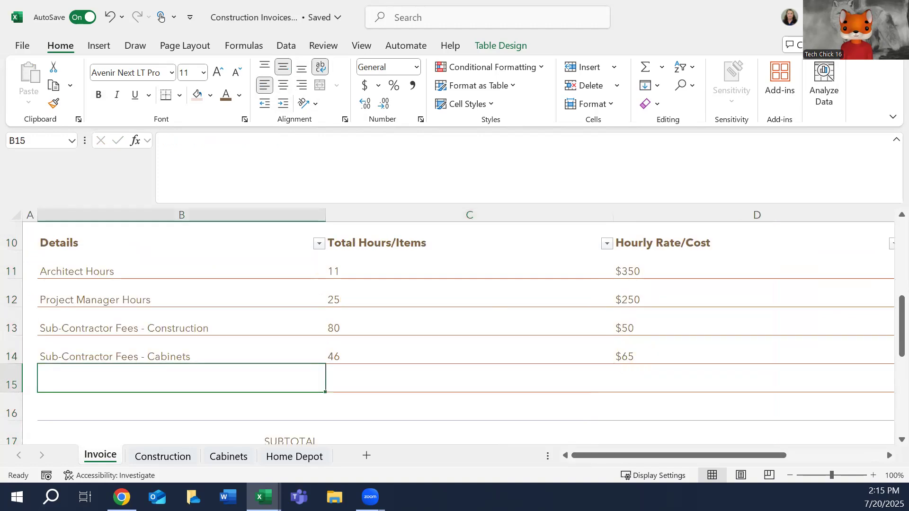
type("Permit Fees")
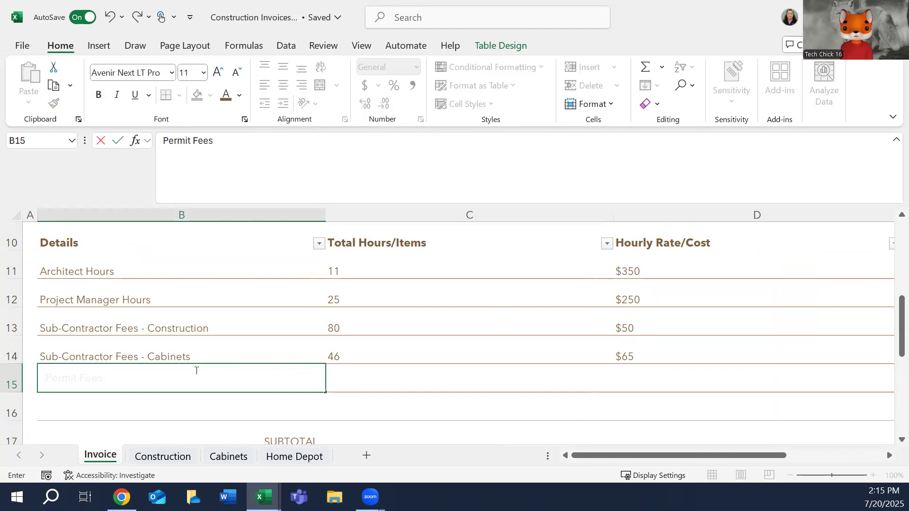
key("Return")
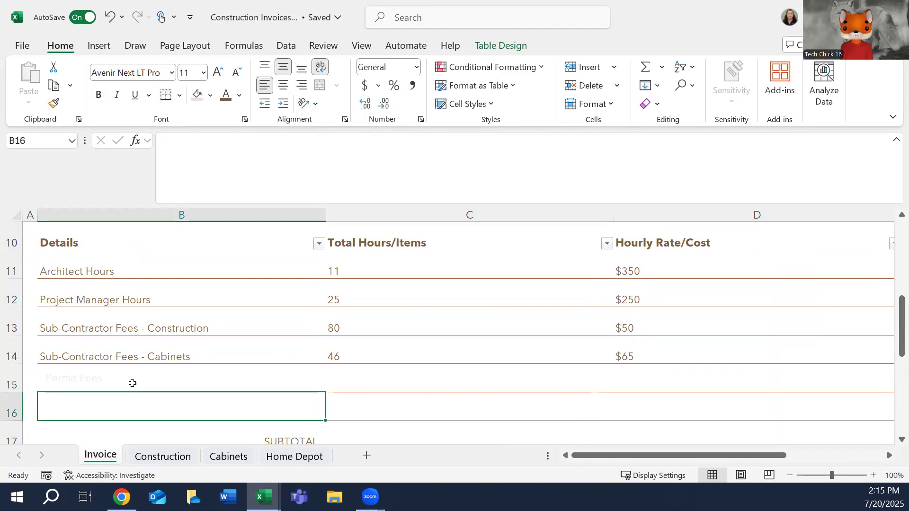
Apply the brown font color to the range from B15 to E17, including the Permit Fees text.
left_click(132, 384)
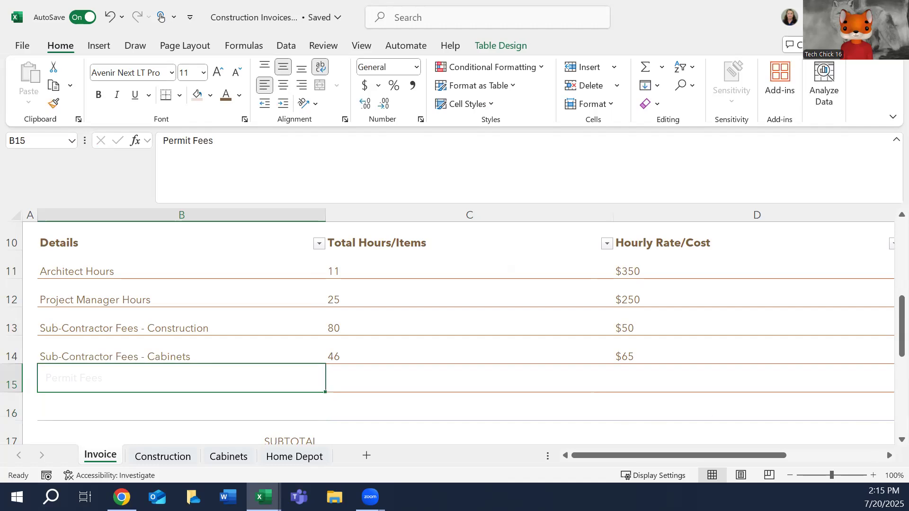
left_click(881, 455)
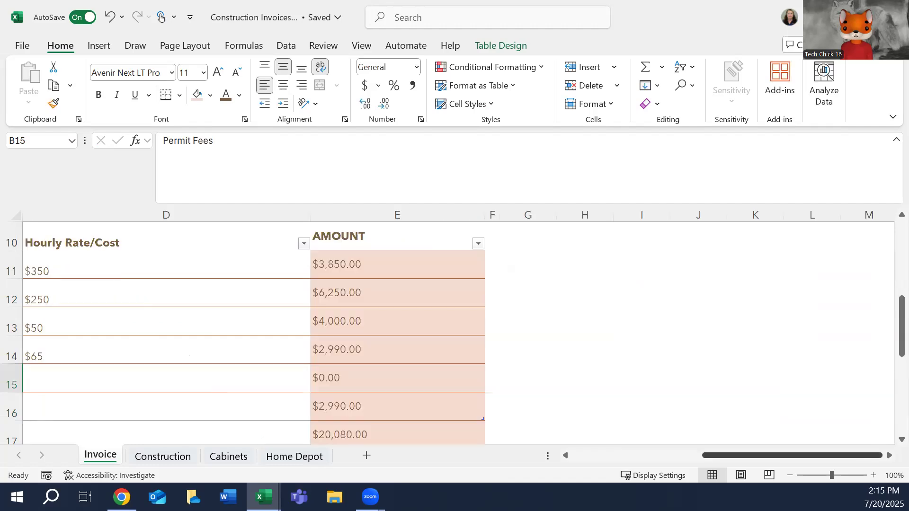
left_click(396, 427, "shift")
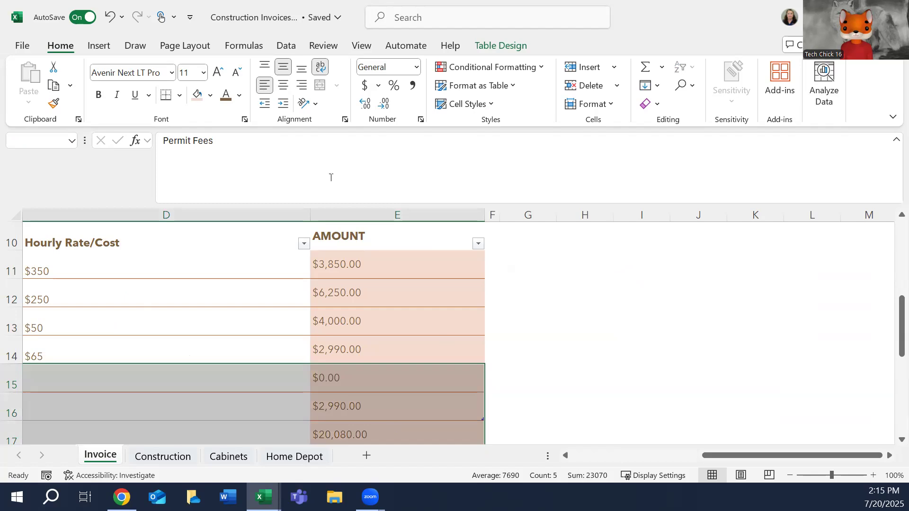
left_click(224, 98)
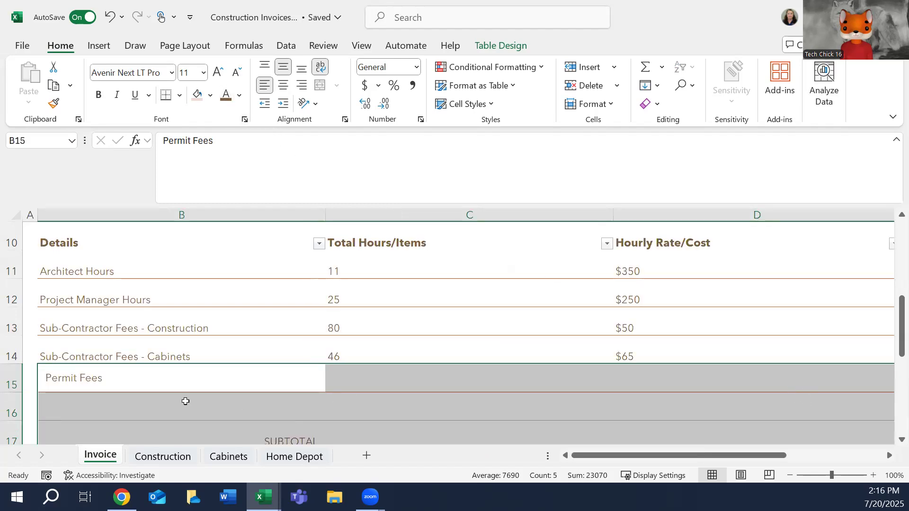
left_click(222, 416)
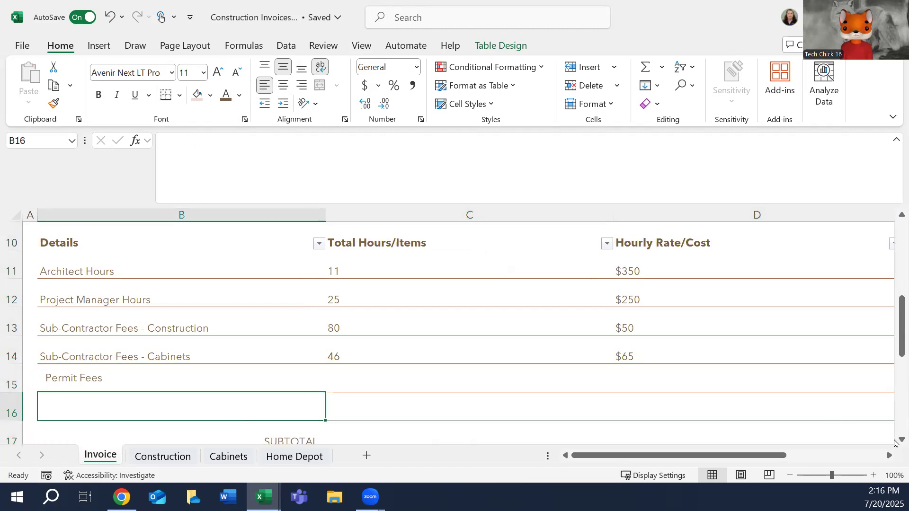
Add a thin orange bottom border to B16:E16, the last row of the line-item table.
left_click(896, 441)
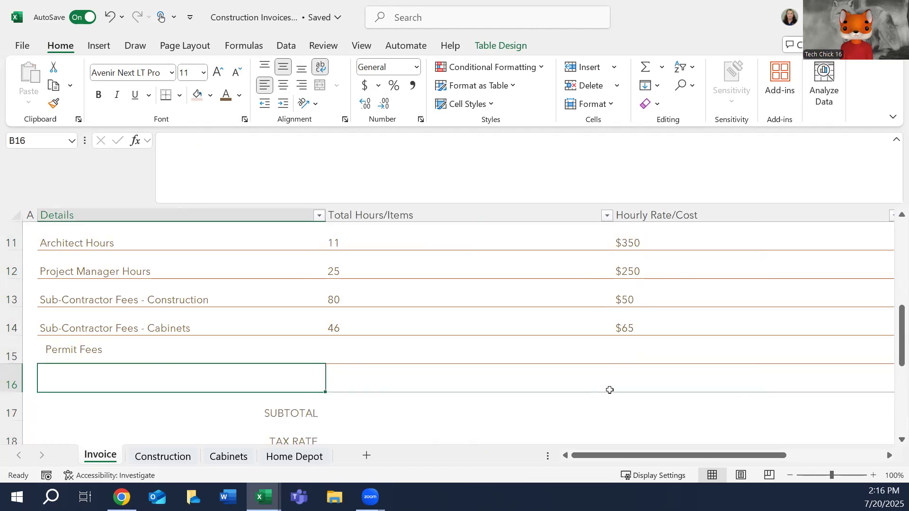
left_click(888, 455)
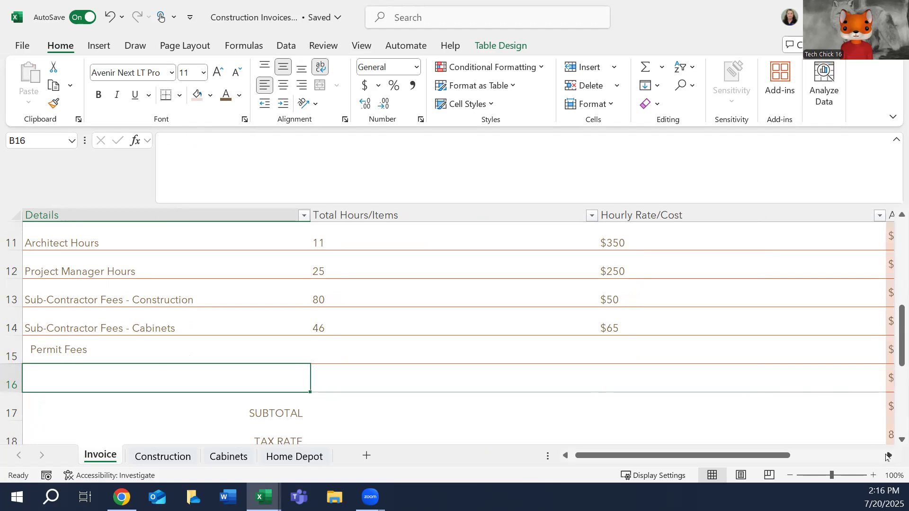
left_click(889, 456)
left_click(729, 379, "shift")
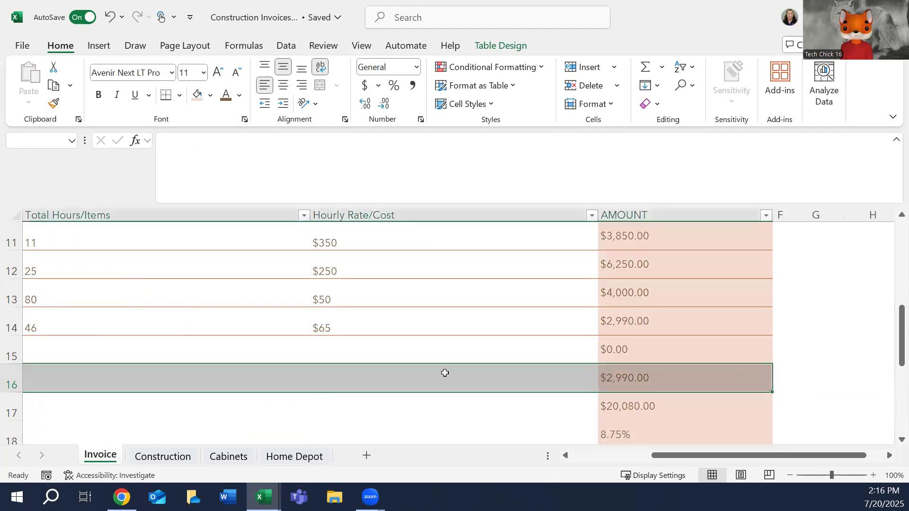
right_click(493, 382)
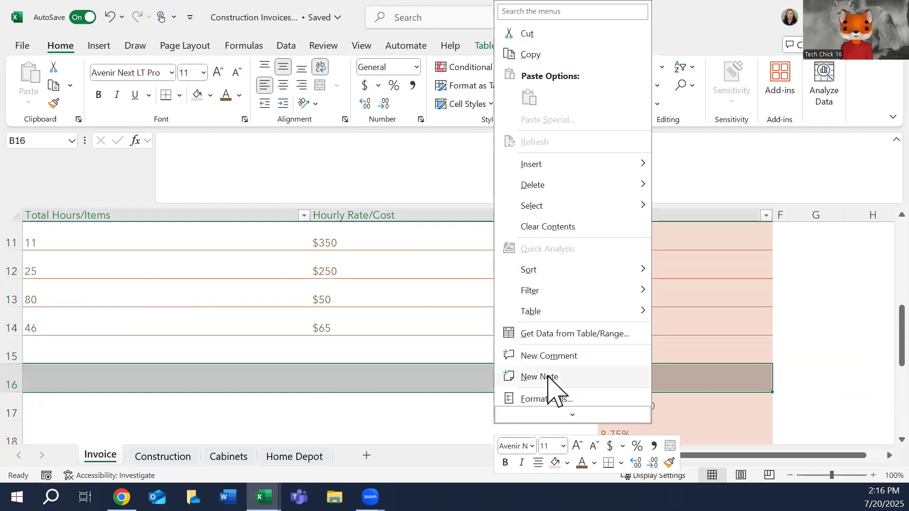
left_click(547, 399)
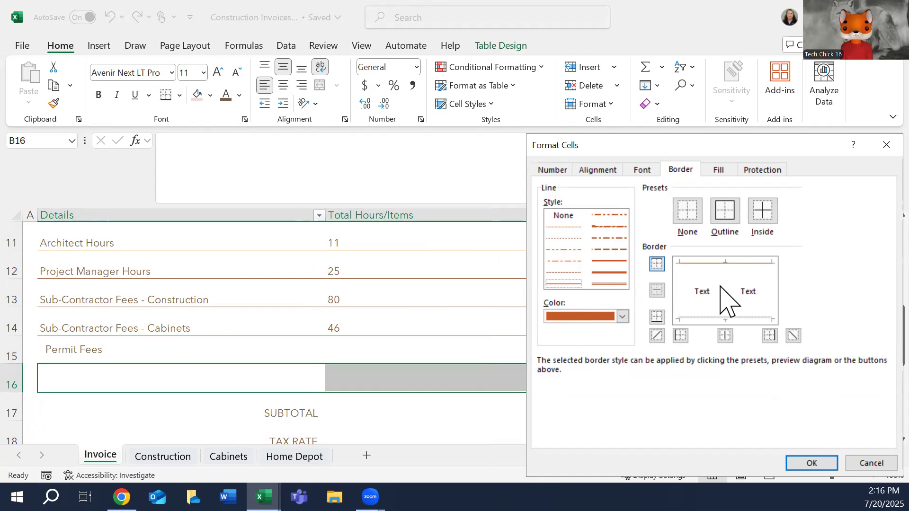
left_click(709, 317)
left_click(818, 462)
left_click(160, 374)
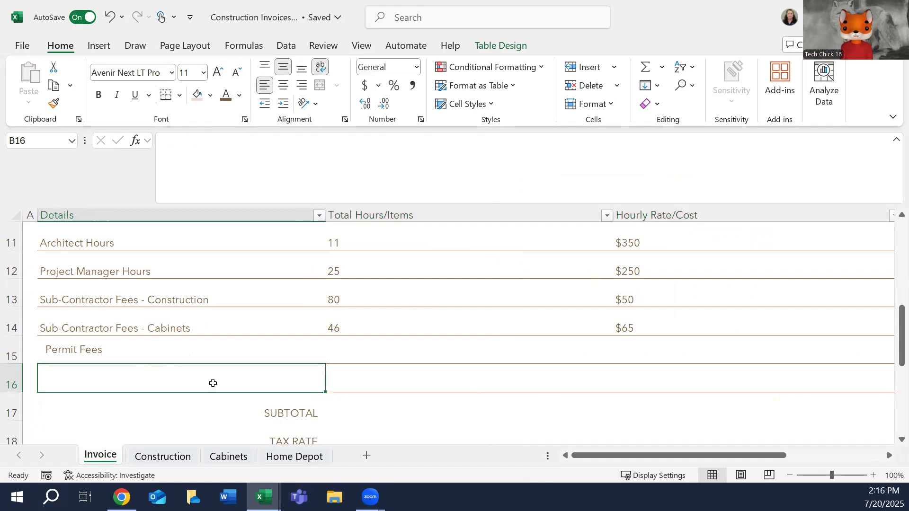
Enter 4 as the total hours/items for Permit Fees in C15.
left_click(363, 346)
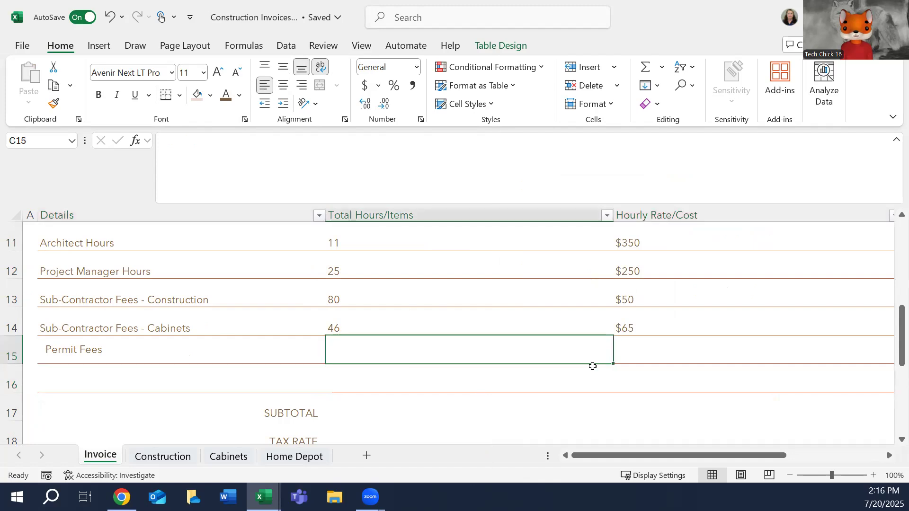
type("4")
key("Tab")
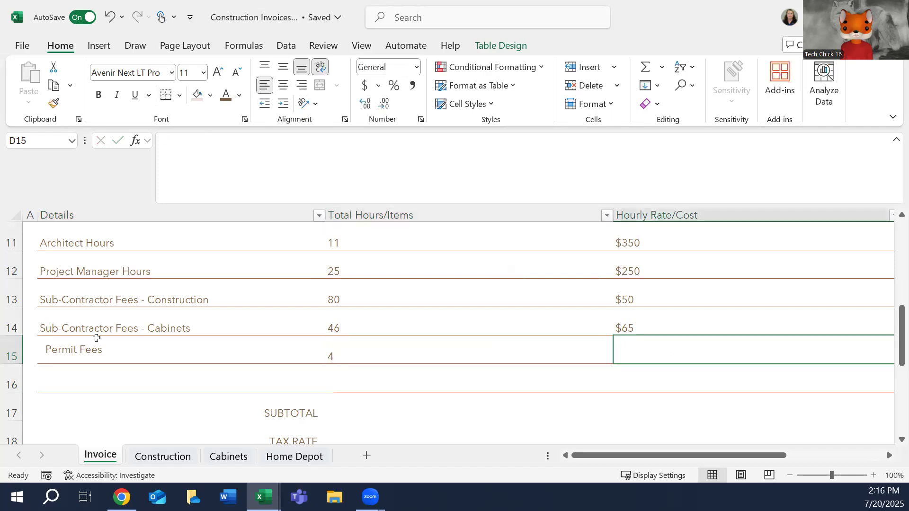
Set the font of Permit Fees in B15 to Arial and compare its font settings with B14.
left_click(96, 338)
left_click(147, 328)
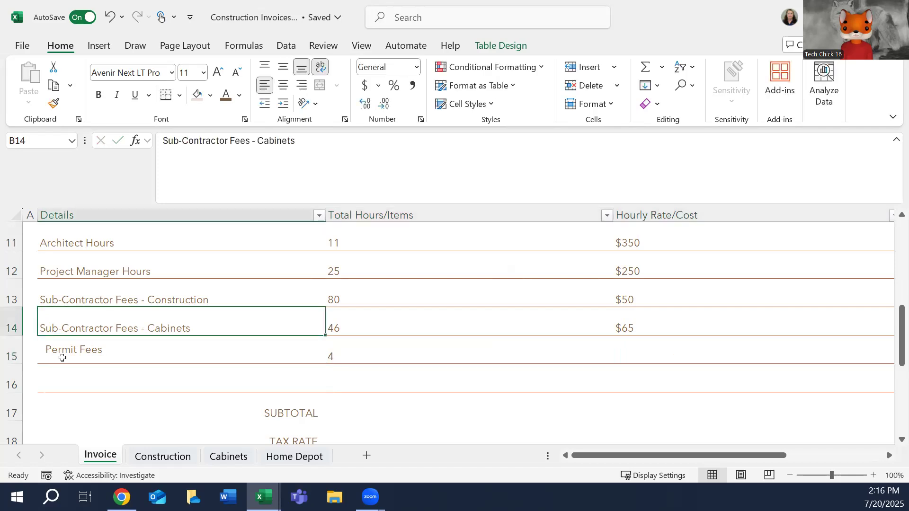
left_click(62, 358)
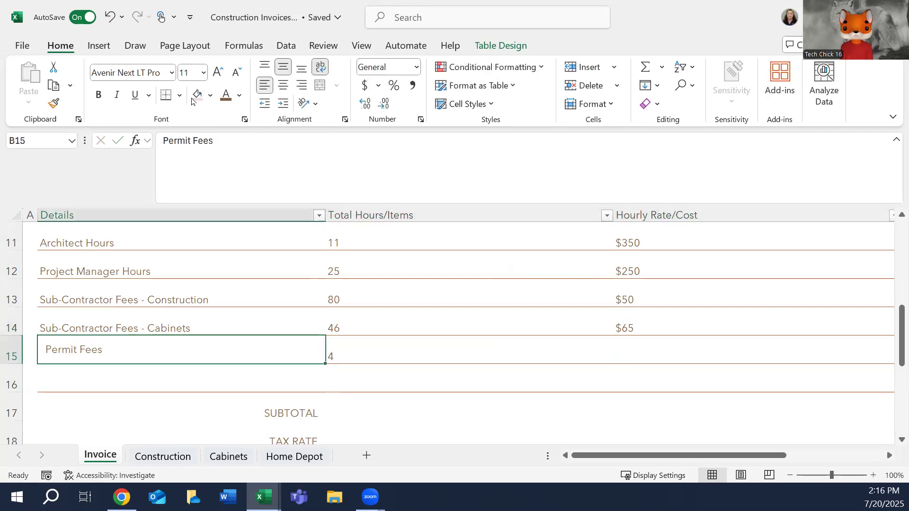
left_click(171, 73)
scroll(300, 407, "down", 5)
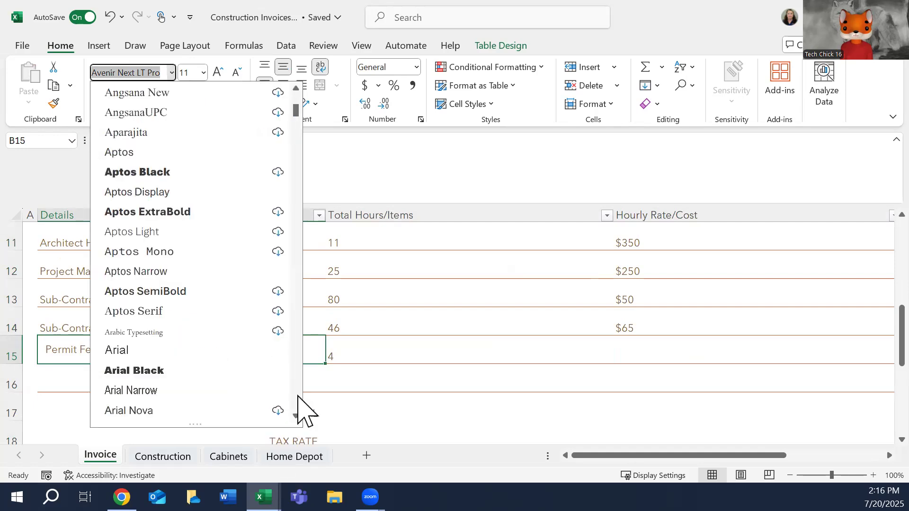
left_click(122, 349)
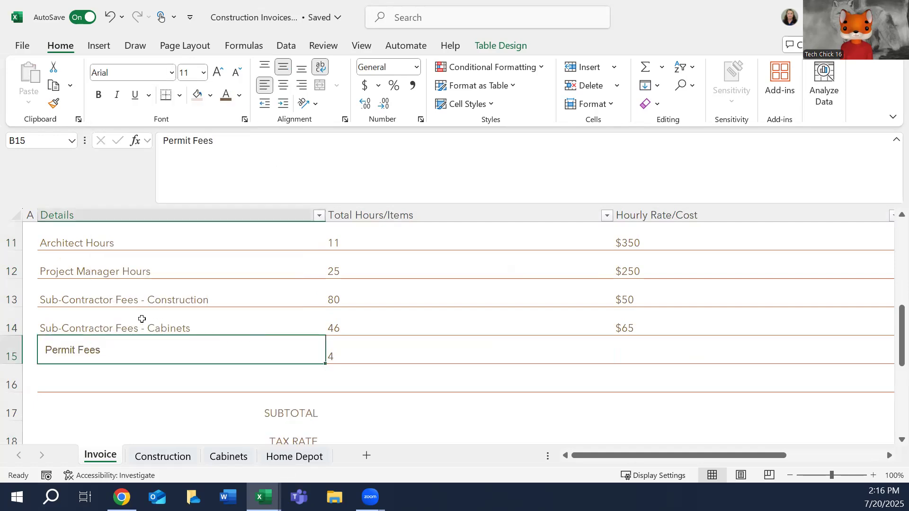
left_click(123, 326)
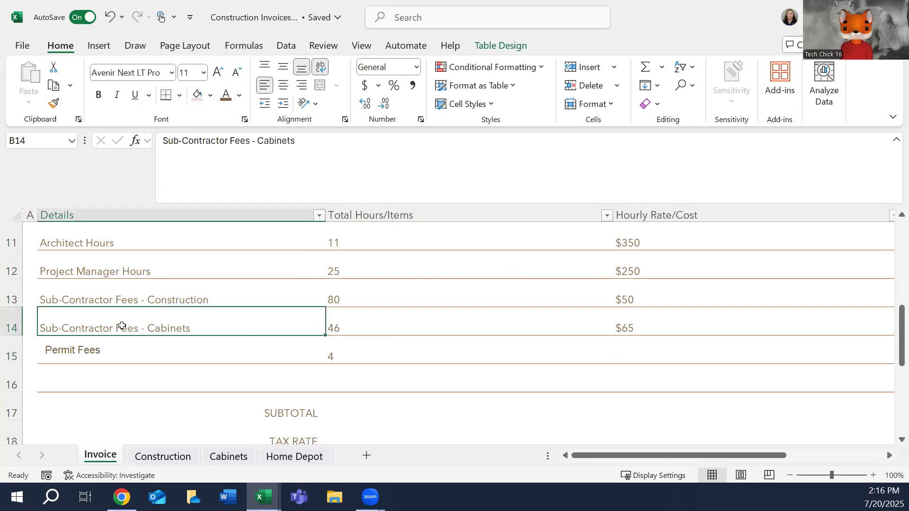
left_click(97, 343)
left_click(203, 72)
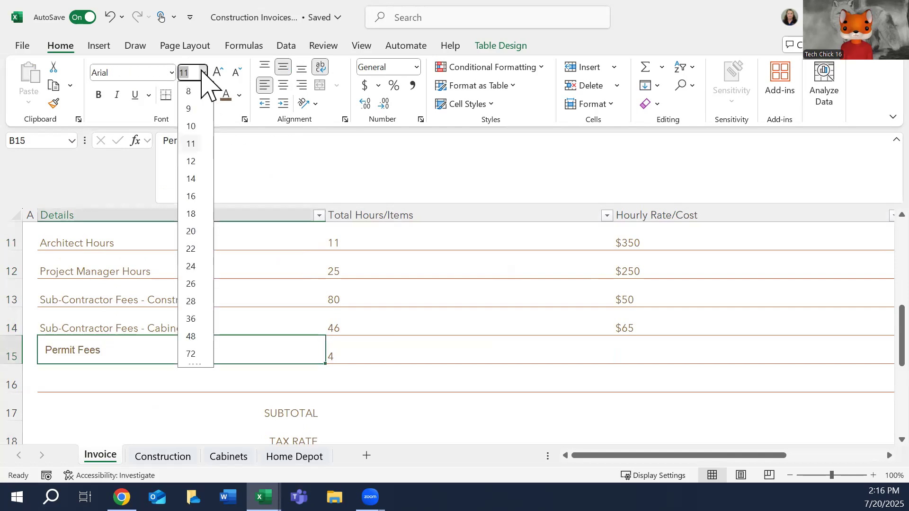
left_click(203, 73)
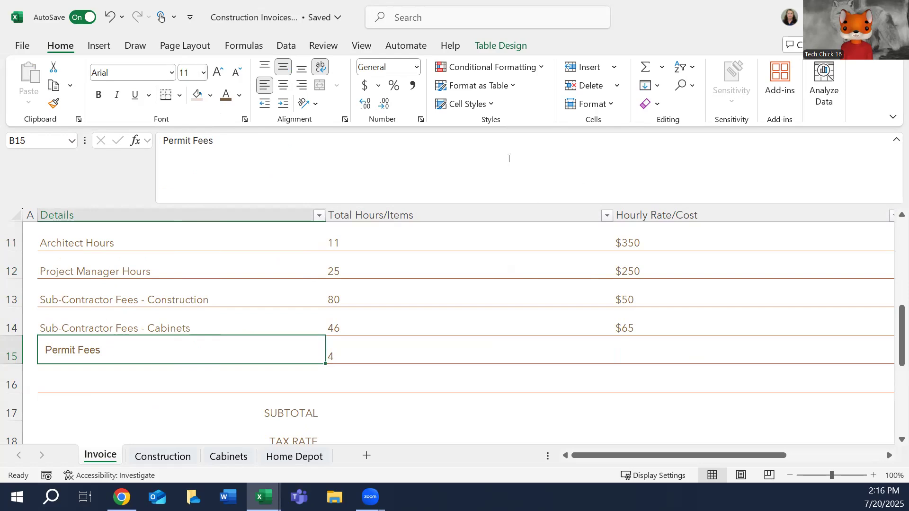
Align Permit Fees in B15 to the bottom of its cell and remove its left indent to match the items above.
left_click(283, 67)
left_click(265, 85)
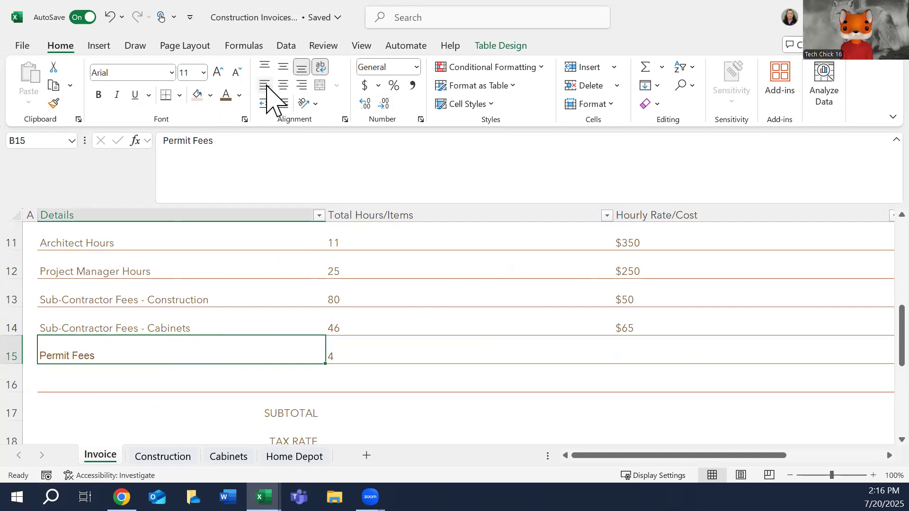
left_click(80, 323)
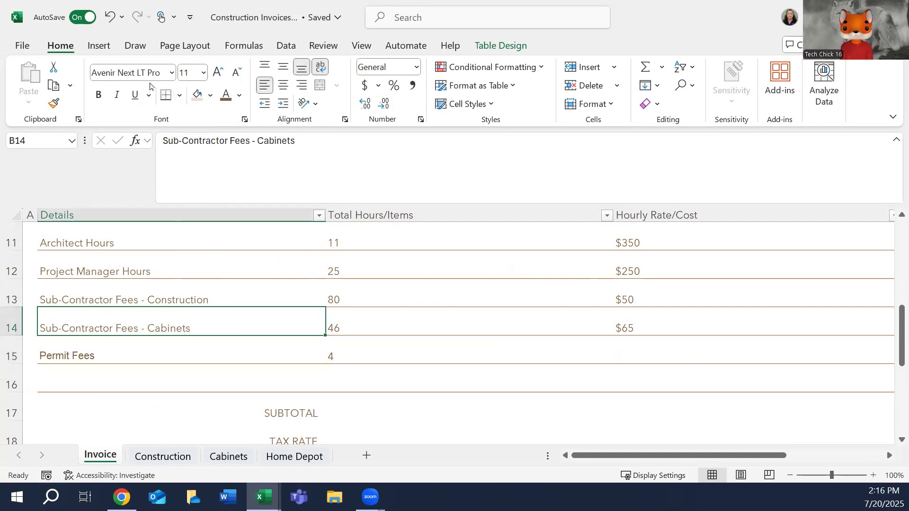
scroll(212, 258, "up", 4)
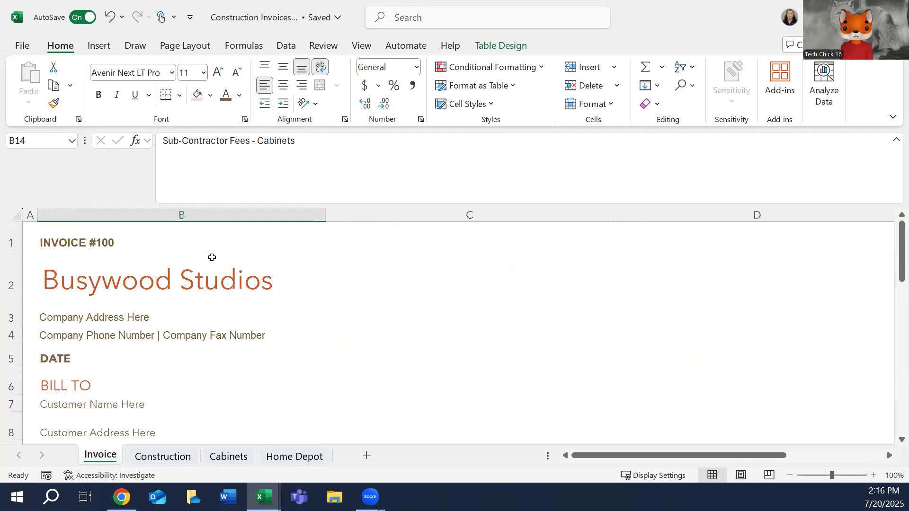
scroll(212, 257, "down", 7)
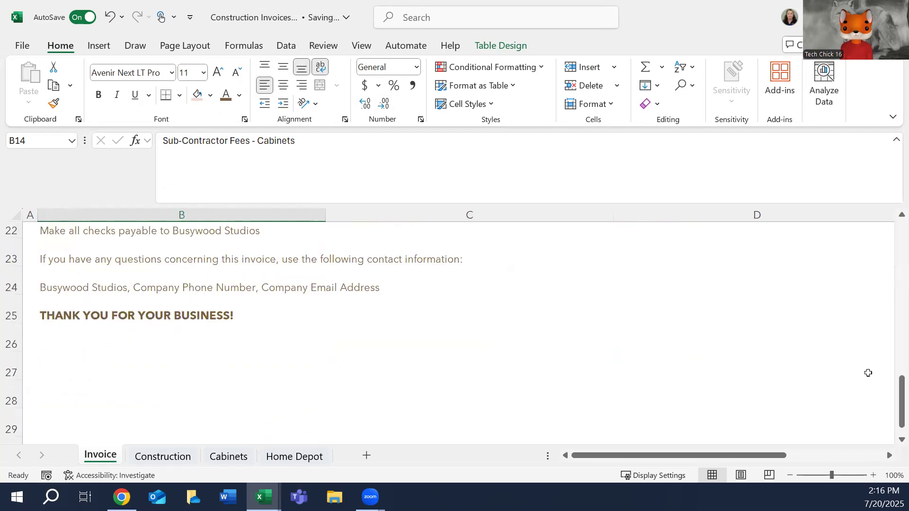
Set the font of Permit Fees in B15 to Avenir Next LT Pro, matching B14 above it.
scroll(858, 390, "up", 3)
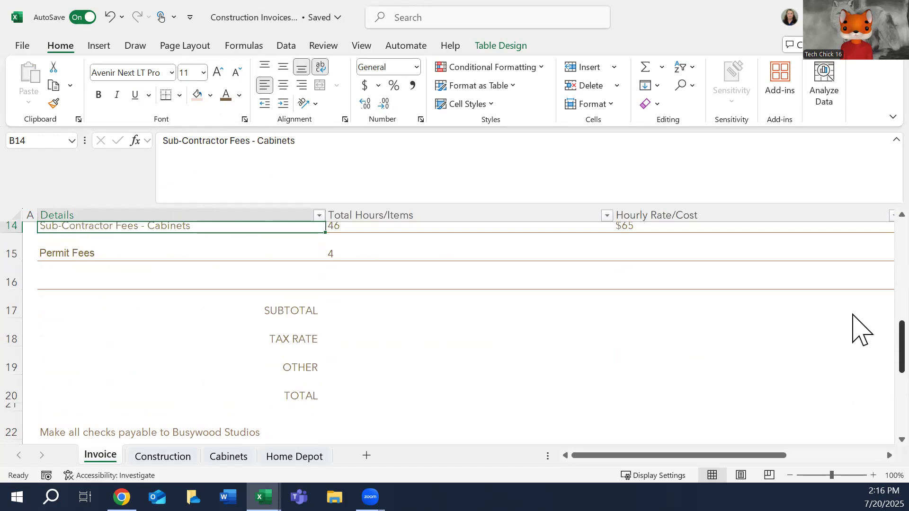
scroll(859, 330, "up", 2)
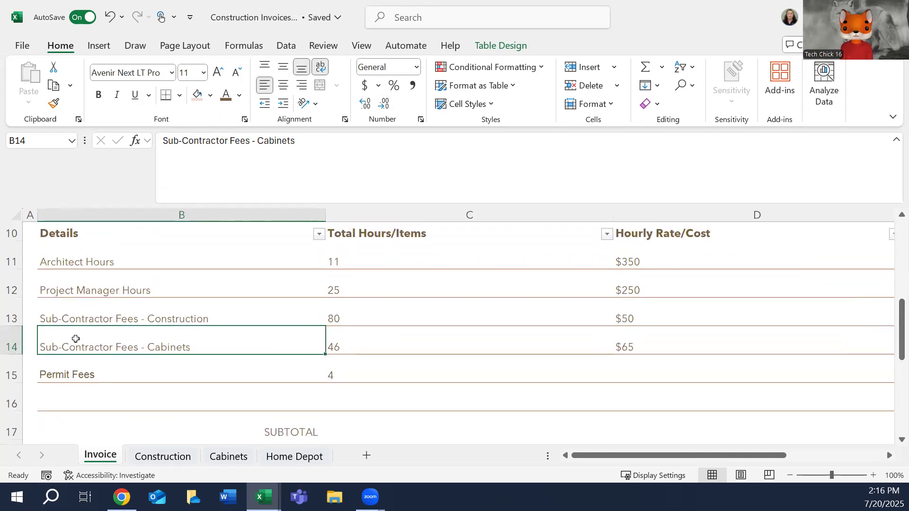
left_click(90, 370)
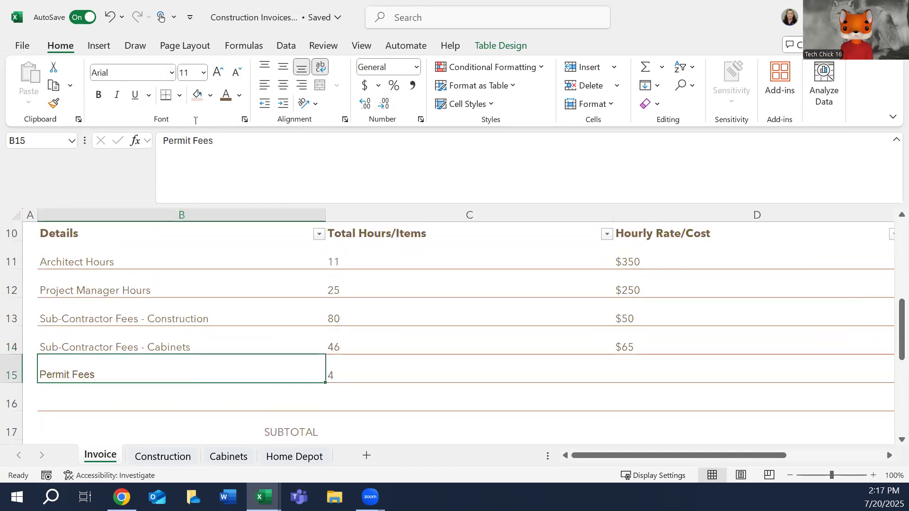
left_click(172, 73)
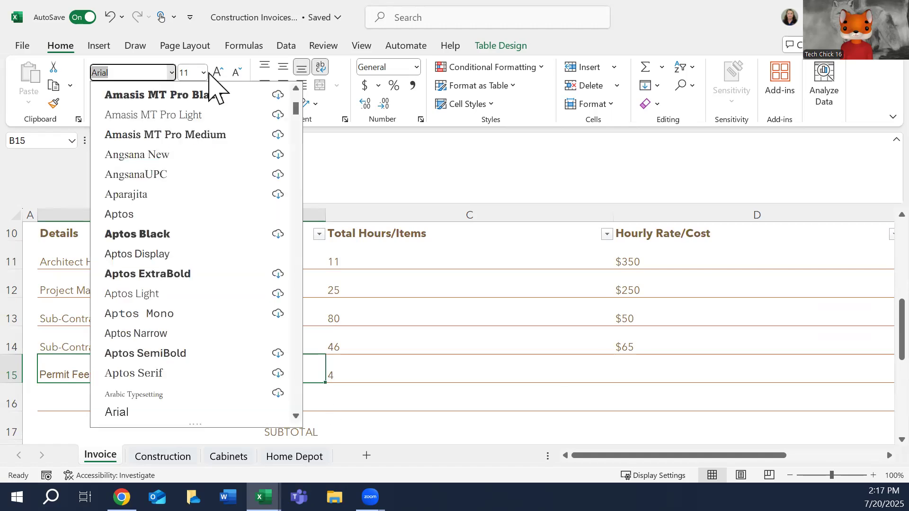
left_click(297, 391)
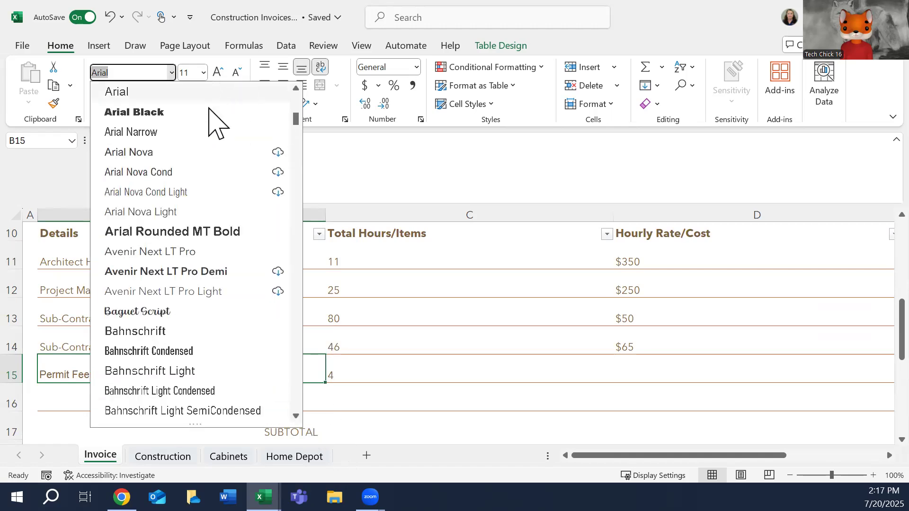
left_click(164, 252)
left_click(370, 363)
left_click(125, 364)
left_click(103, 343)
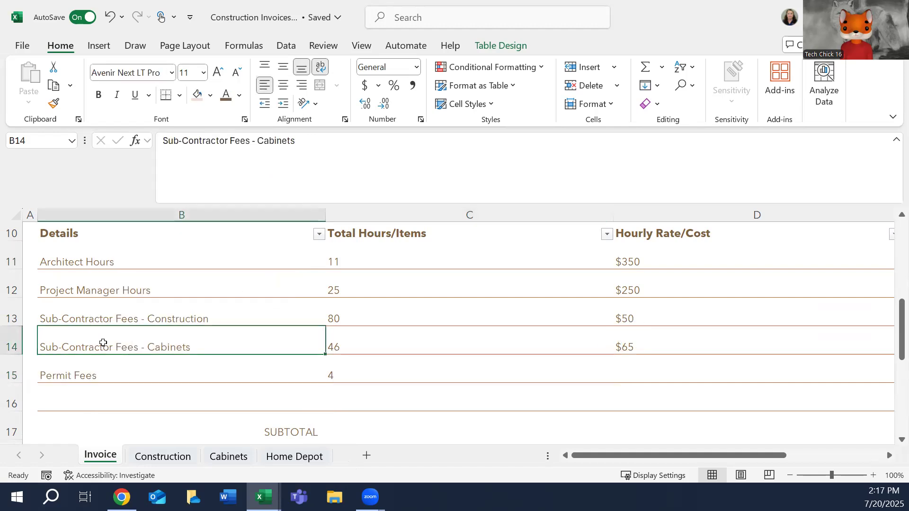
left_click(99, 370)
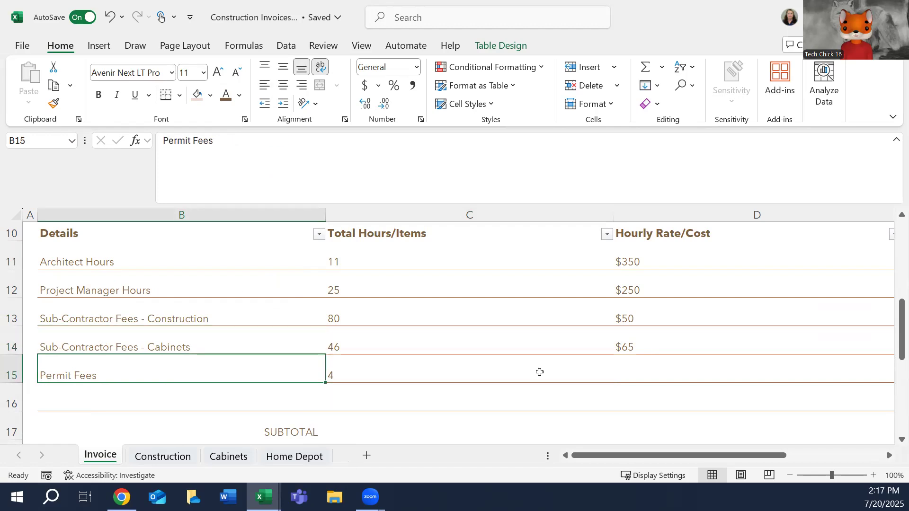
Enter $250 as the hourly rate/cost for Permit Fees in D15.
left_click(394, 367)
left_click(653, 371)
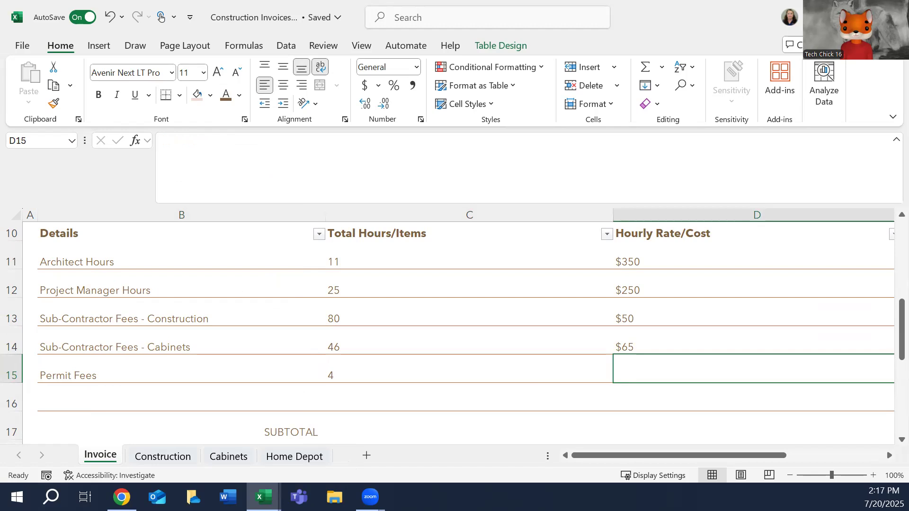
type("$250")
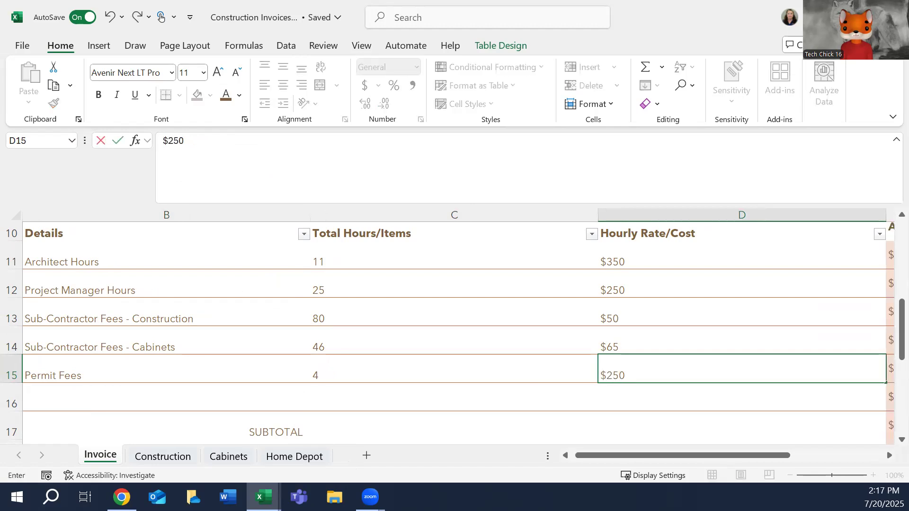
key("Tab")
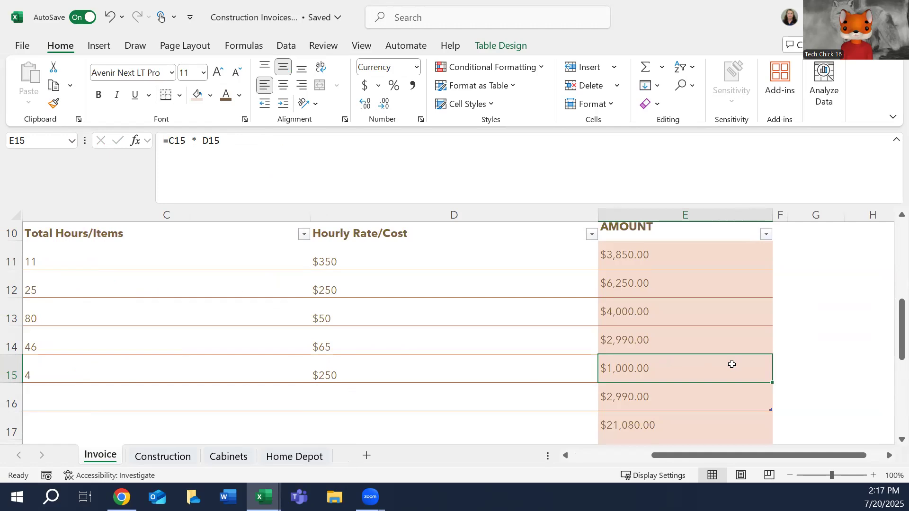
Enter "Material - Construction, Cabinets, & Home Depot" as the line item in B16.
left_click(499, 455)
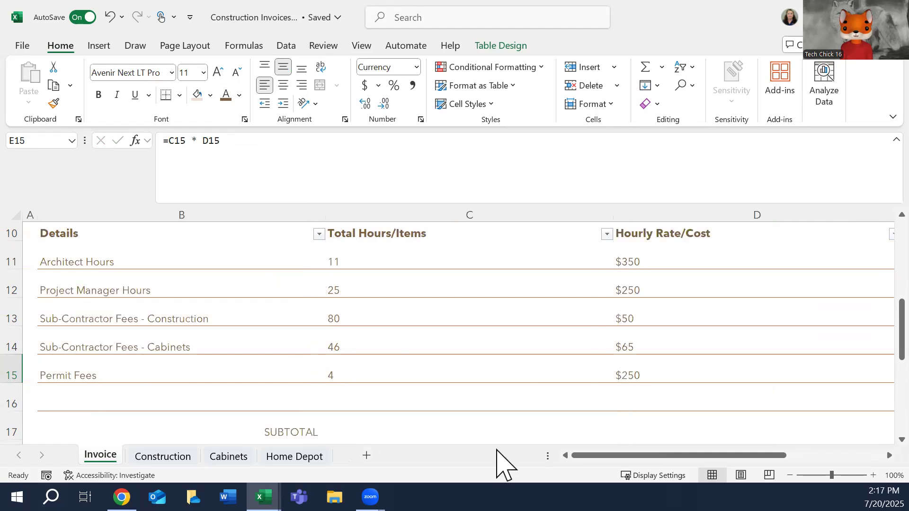
left_click(98, 403)
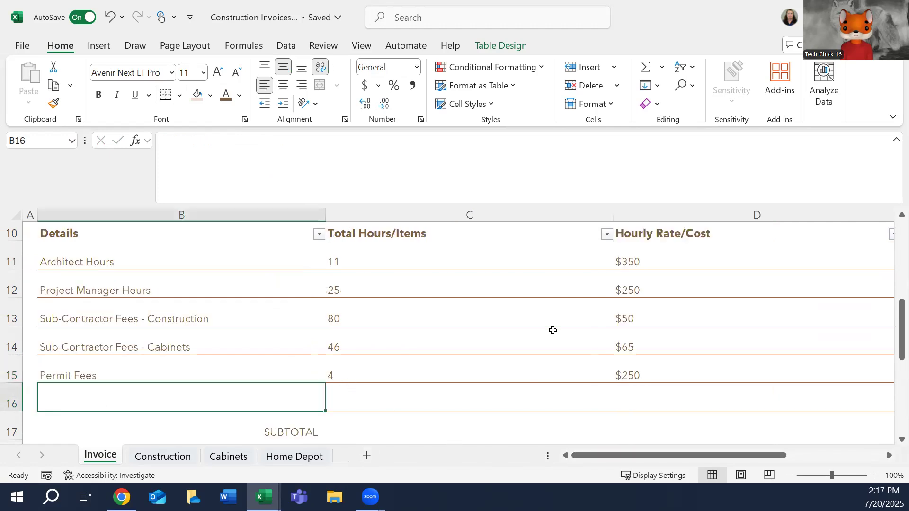
type("Material")
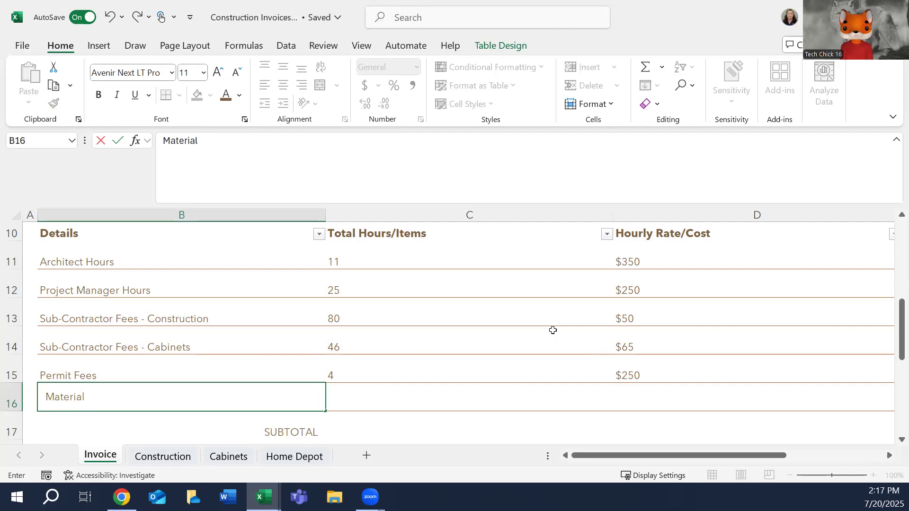
type(" - Cons")
key("BackSpace")
key("BackSpace")
key("BackSpace")
type("onstruction, Cabinets,")
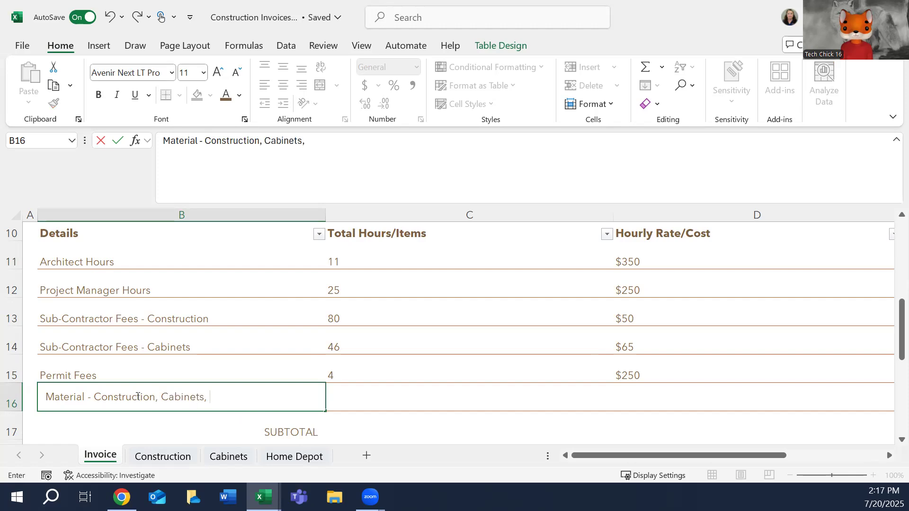
type(" & Home Depot")
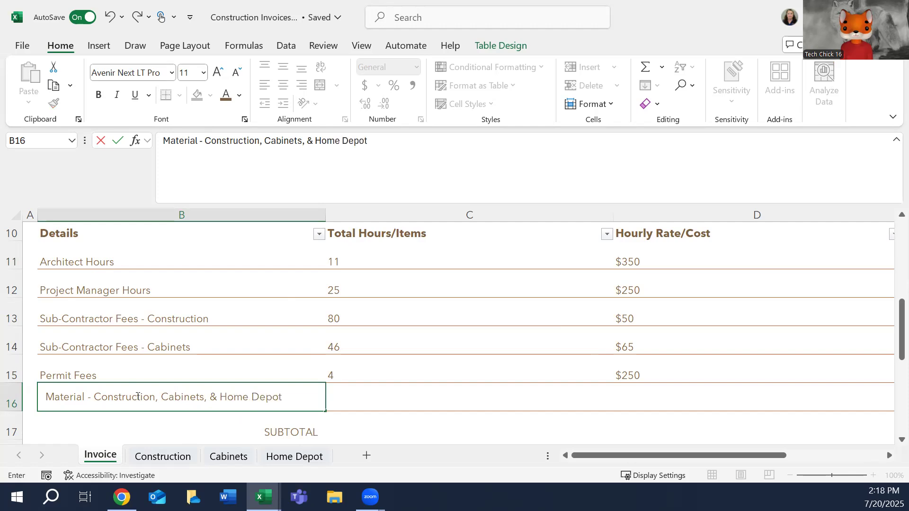
left_click(405, 402)
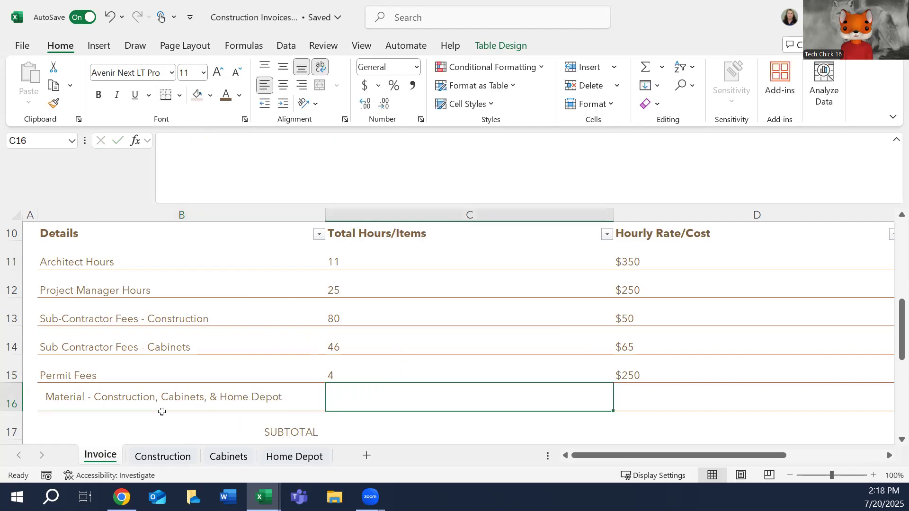
Remove the left indent from the material line item in B16 and align it to the bottom of its cell.
left_click(116, 393)
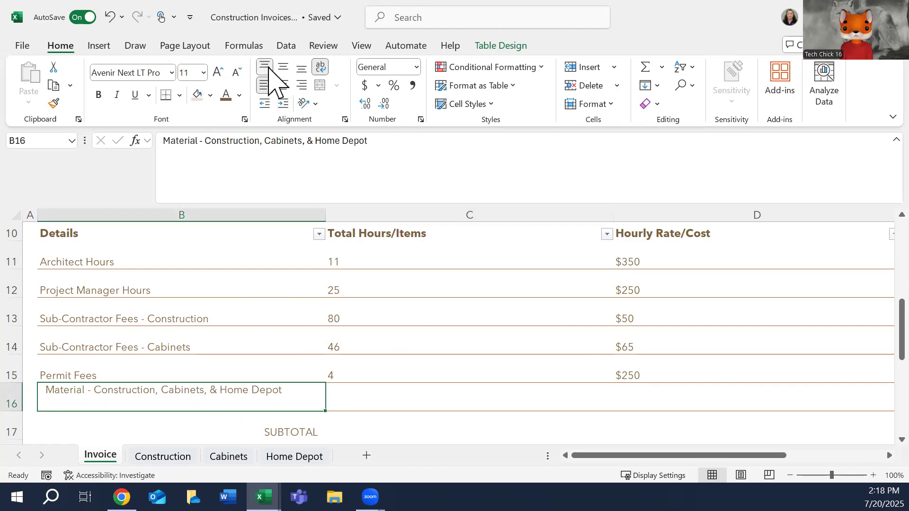
left_click(268, 90)
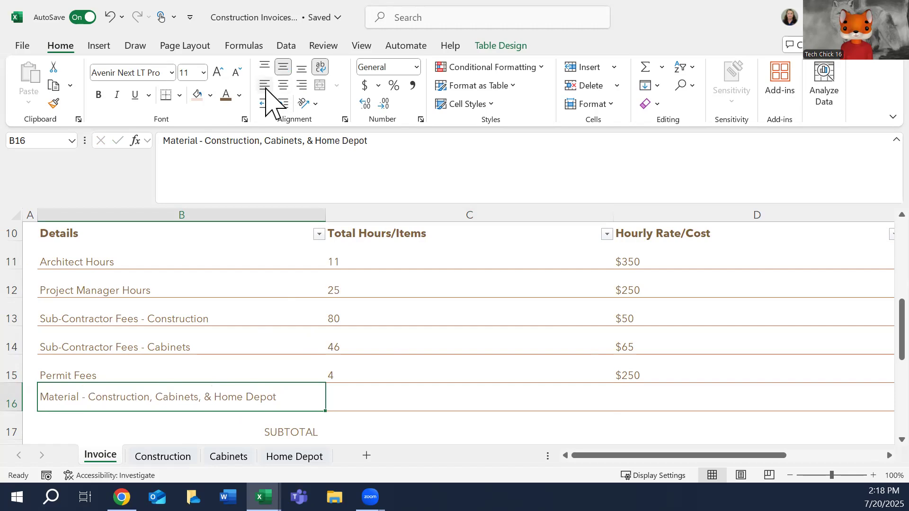
left_click(407, 388)
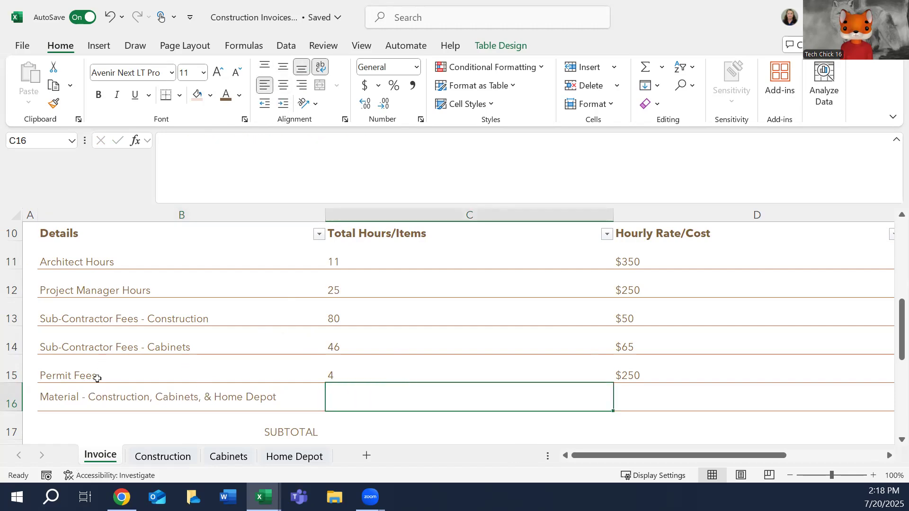
left_click(103, 400)
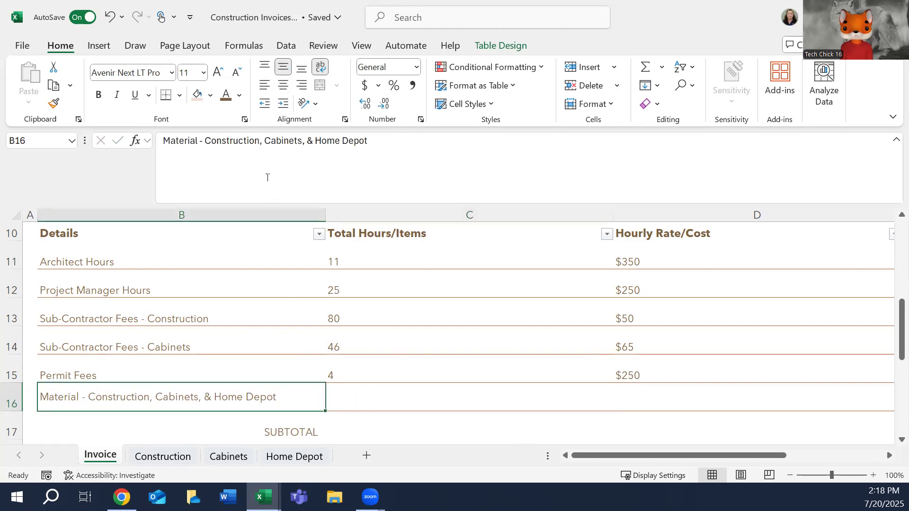
left_click(302, 70)
left_click(114, 370)
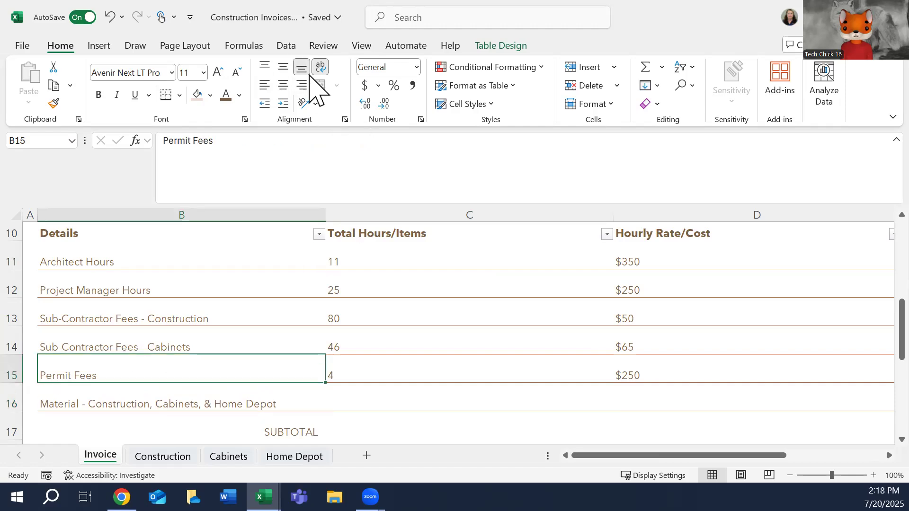
left_click(476, 386)
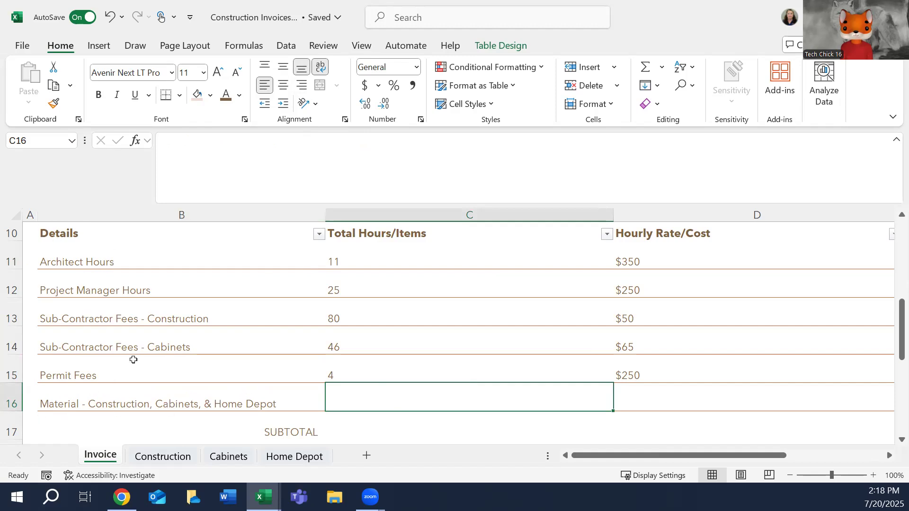
left_click(86, 263)
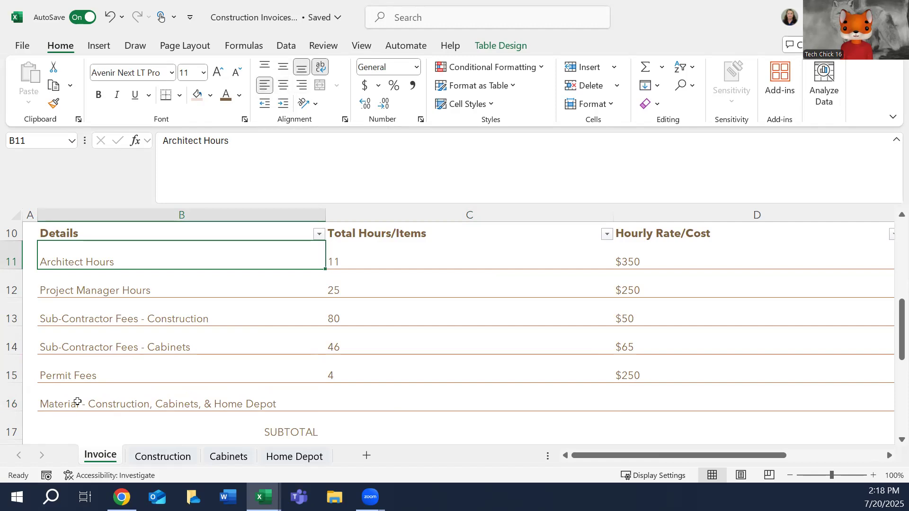
Replace the multiplication formula in E16 with a reference to the Construction sheet's total in H37.
left_click(371, 407)
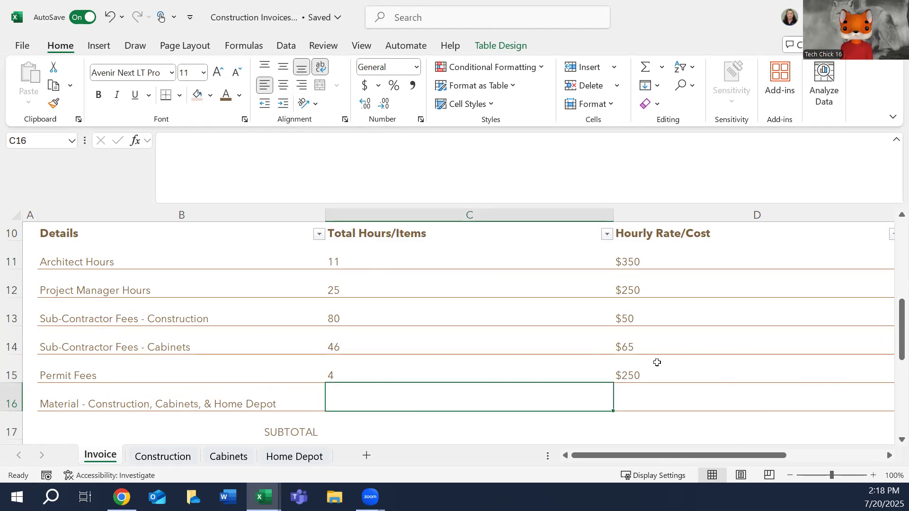
key("Right")
key("Right")
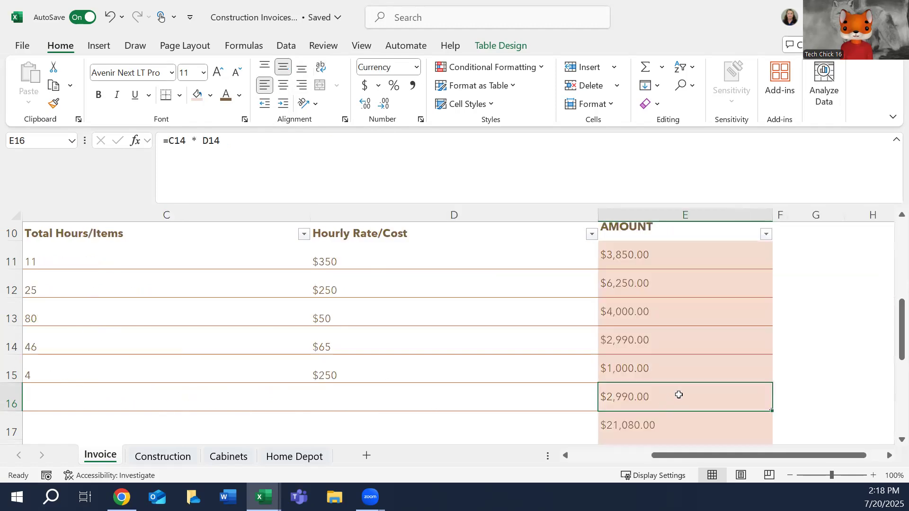
left_click(230, 141)
left_click_drag(230, 141, 169, 142)
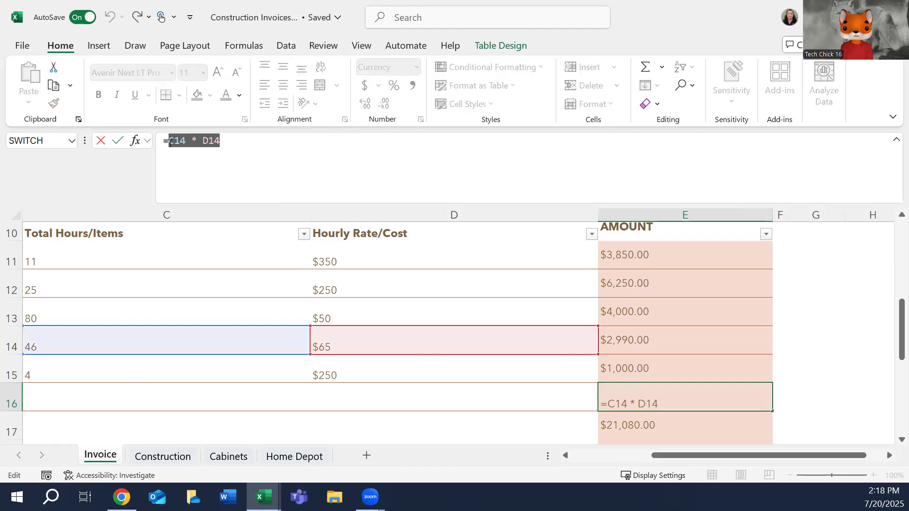
key("BackSpace")
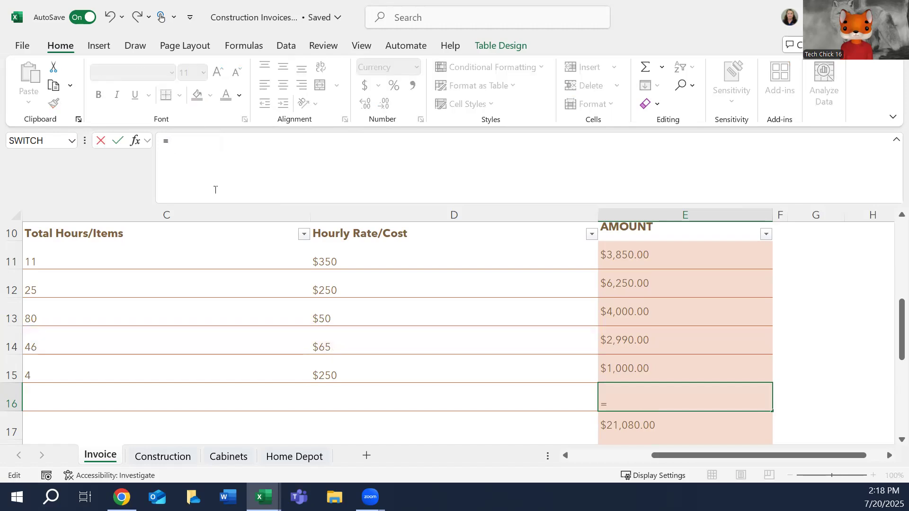
left_click(161, 457)
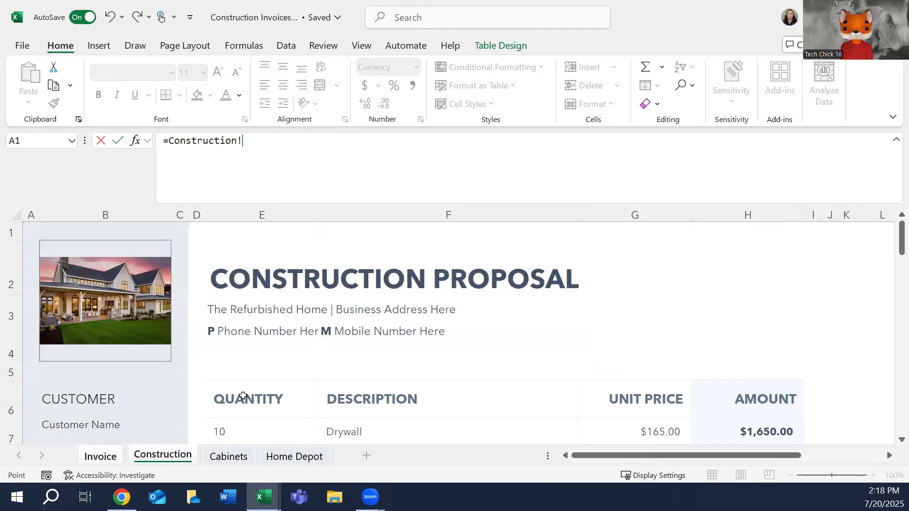
scroll(855, 266, "down", 3)
scroll(852, 298, "down", 6)
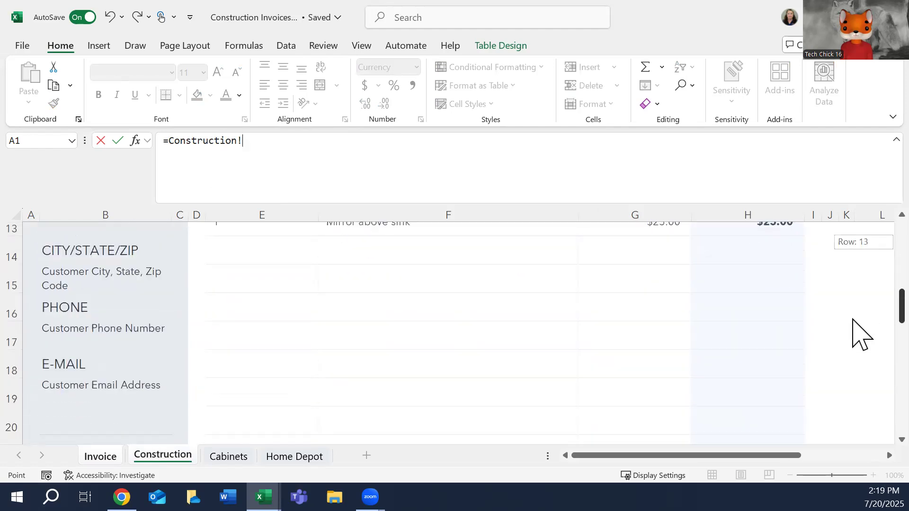
scroll(854, 398, "down", 2)
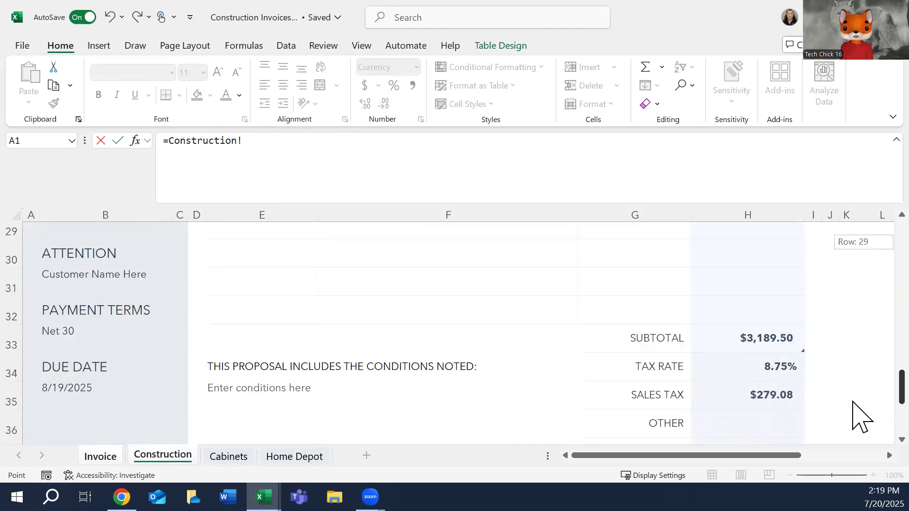
left_click(744, 388)
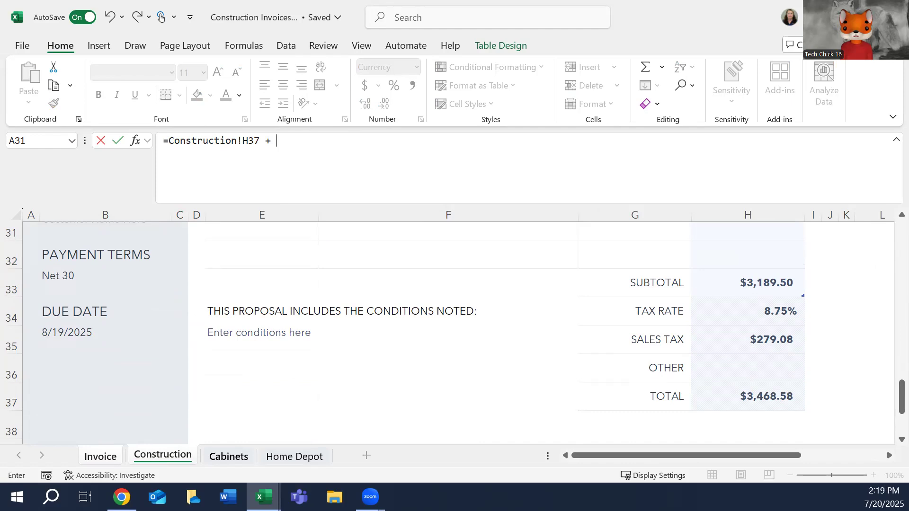
Add the Cabinets sheet's total in H34 to the E16 formula.
left_click(229, 456)
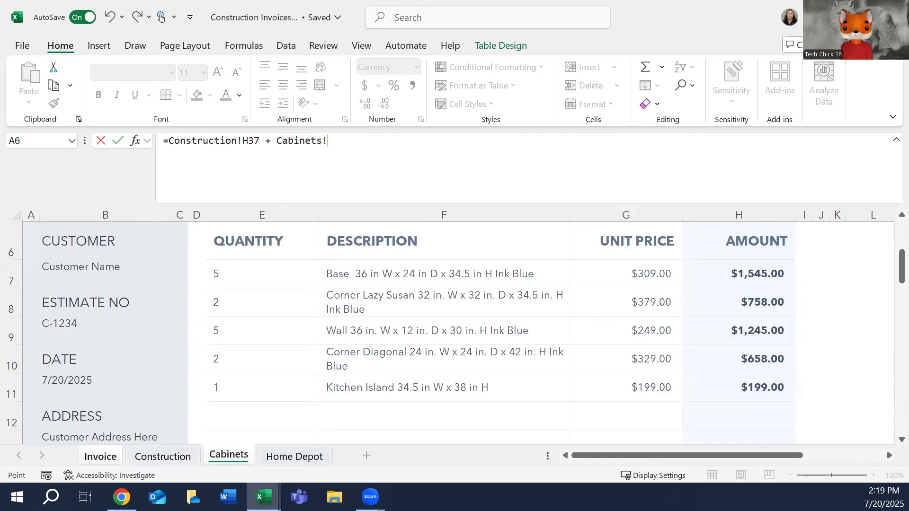
left_click_drag(902, 268, 856, 415)
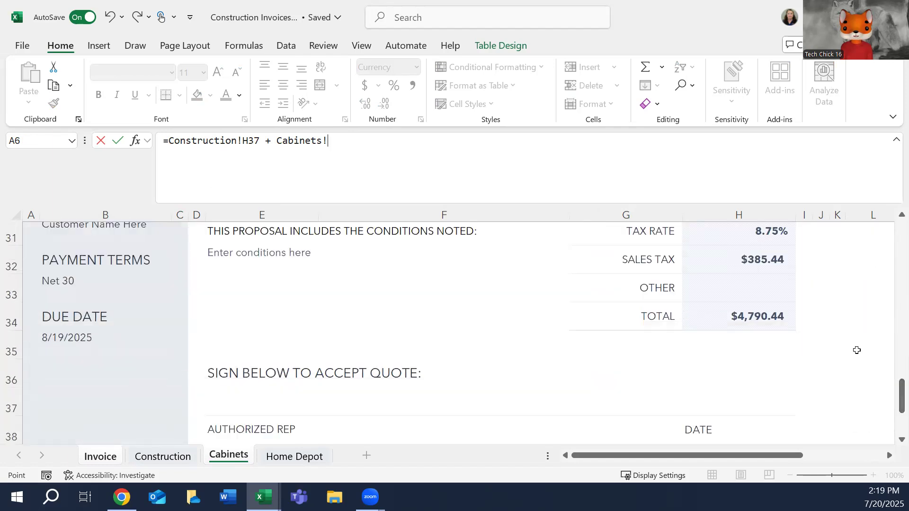
left_click(739, 316)
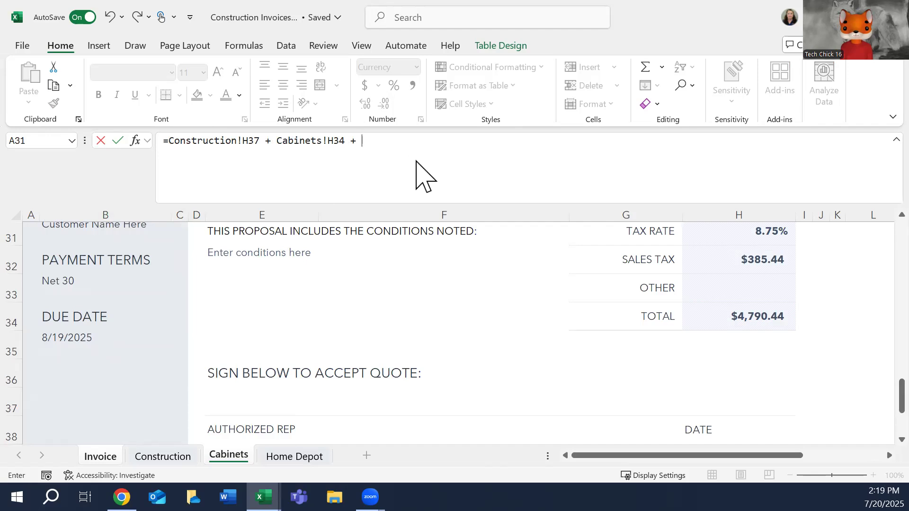
Add the Home Depot sheet's total in H34 to the E16 formula and enter the completed formula.
left_click(312, 457)
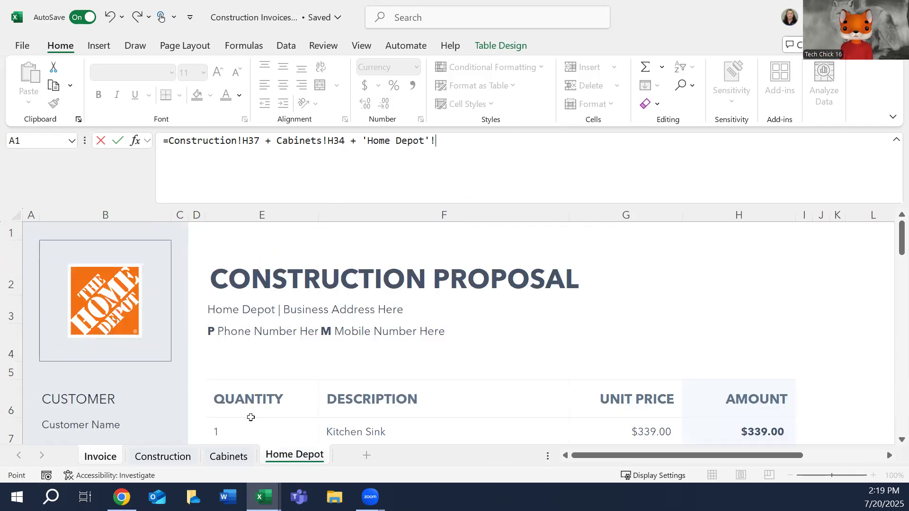
left_click_drag(895, 265, 894, 377)
left_click(757, 293)
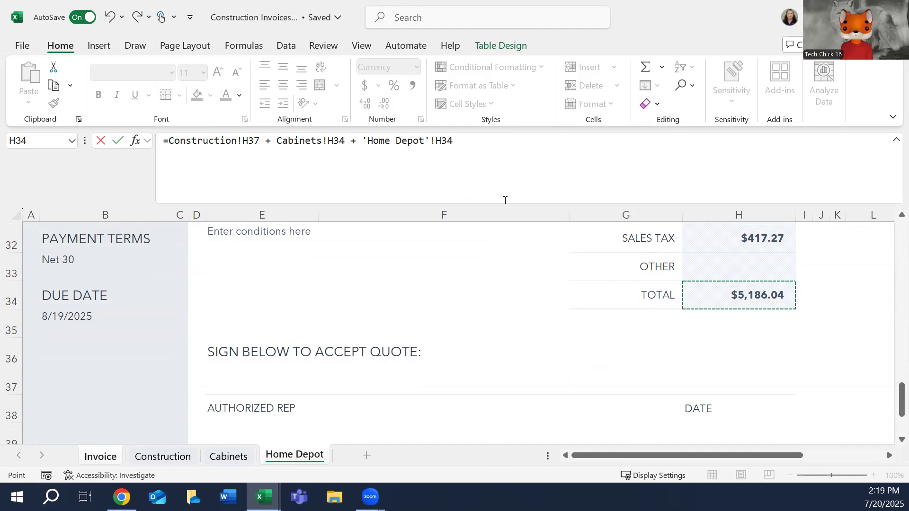
key("Return")
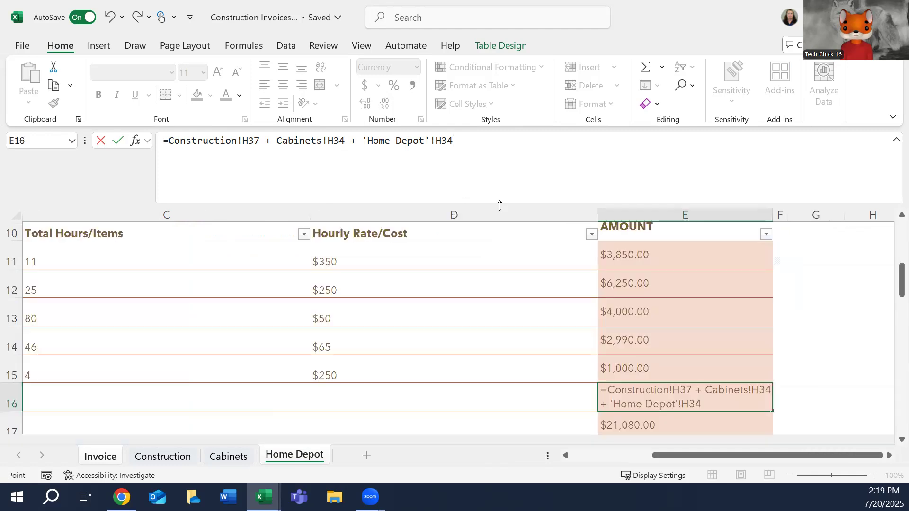
Review the Invoice sheet's line items, the material formula in E16, and the subtotal, tax rate, and other cost cells in E17 to E19.
left_click(655, 426)
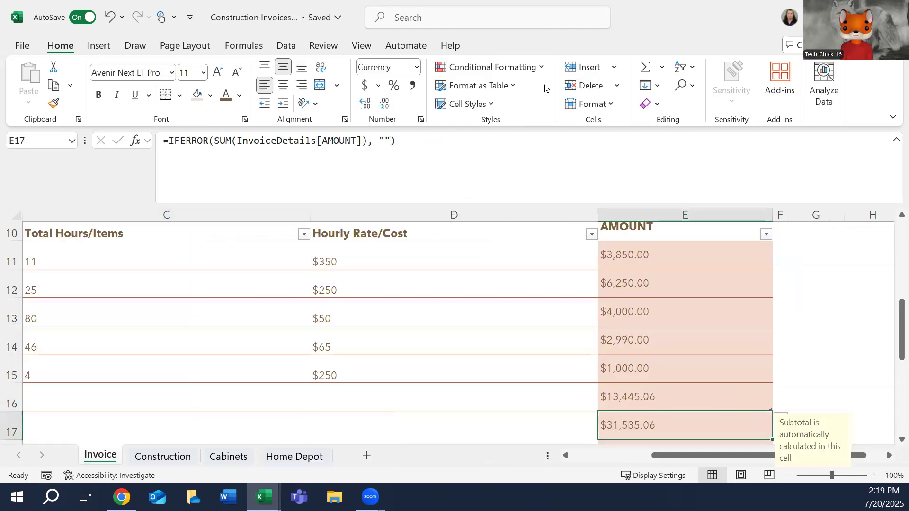
left_click(686, 402)
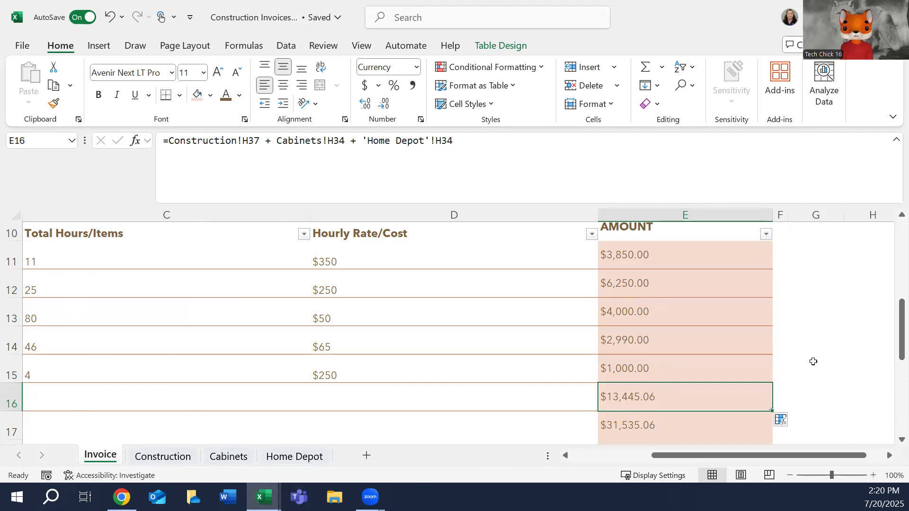
left_click_drag(898, 316, 895, 339)
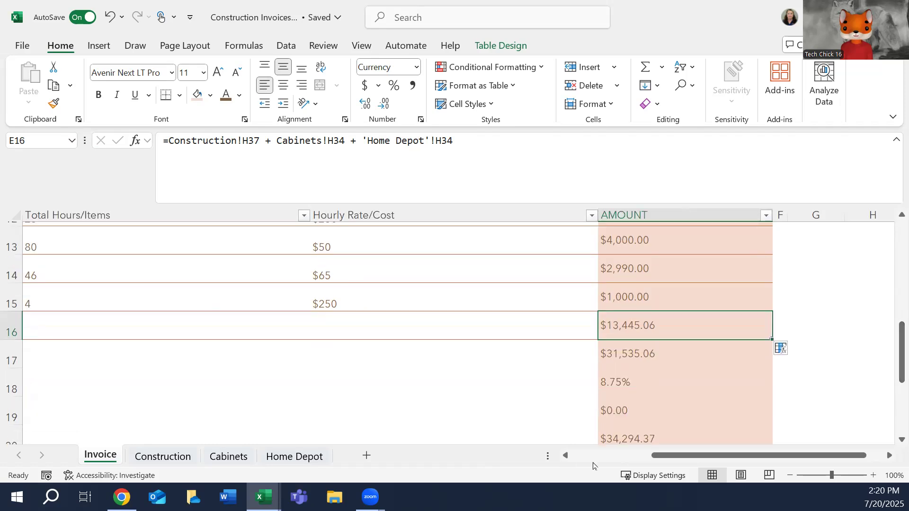
left_click(573, 458)
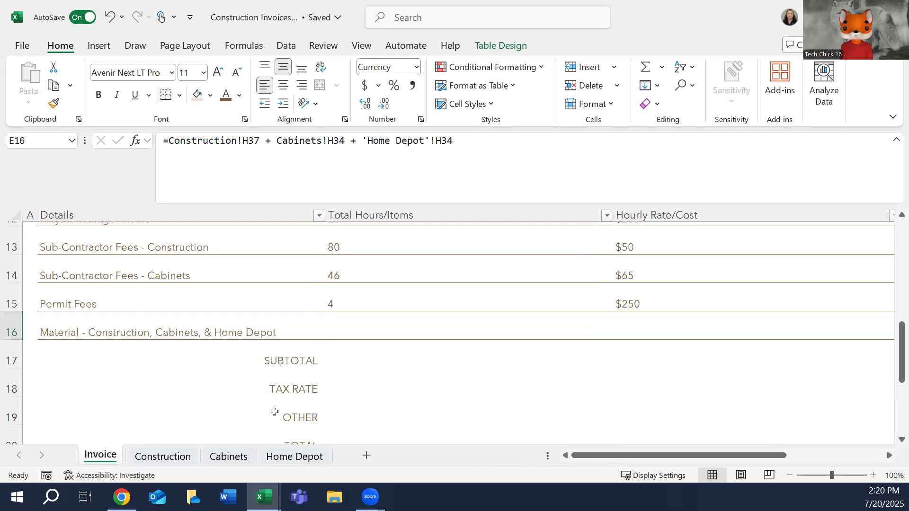
left_click_drag(898, 346, 861, 377)
left_click_drag(663, 455, 731, 455)
left_click(670, 281)
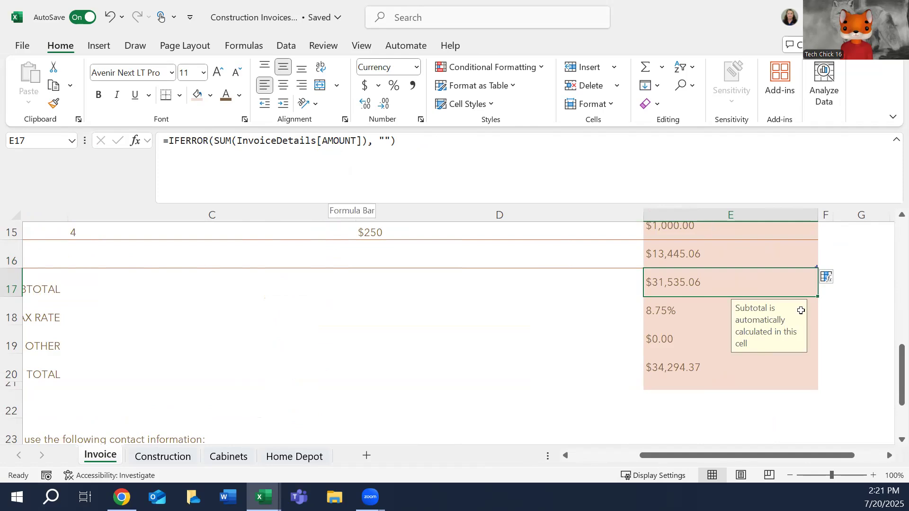
left_click_drag(902, 368, 859, 322)
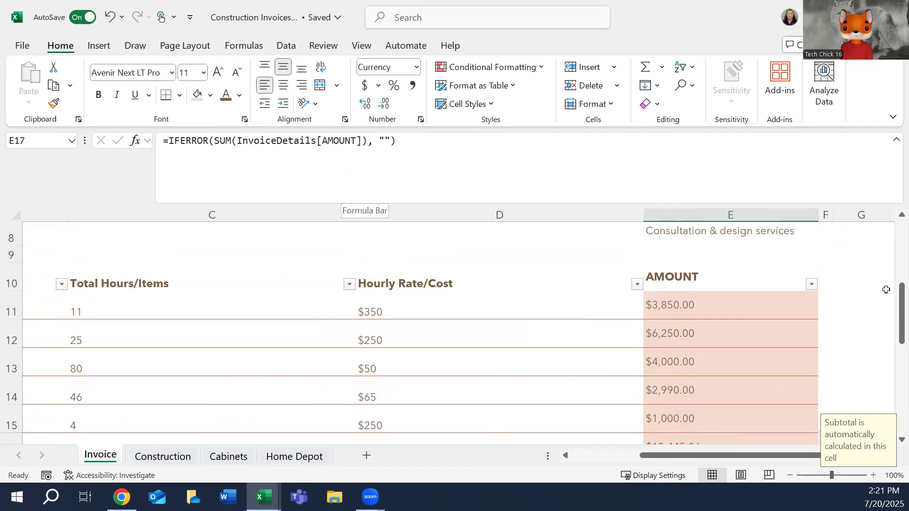
left_click_drag(852, 310, 852, 329)
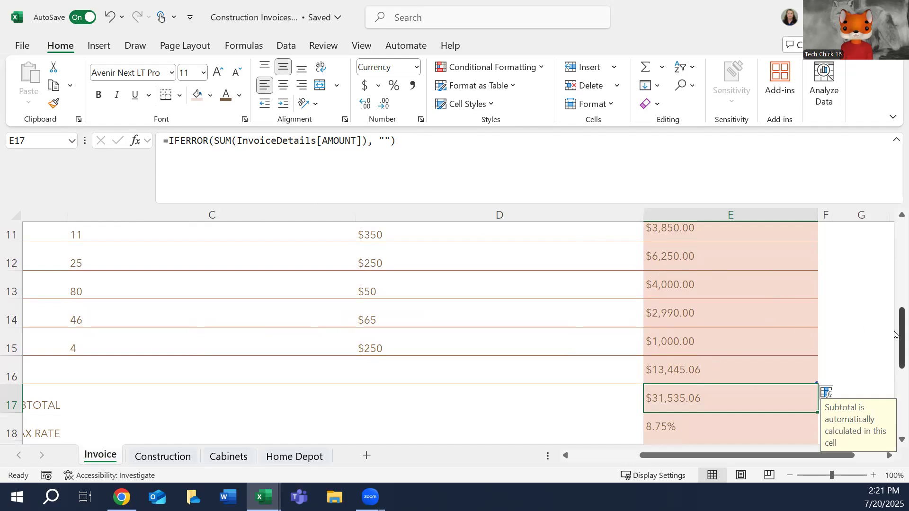
left_click_drag(895, 335, 900, 356)
left_click(666, 358)
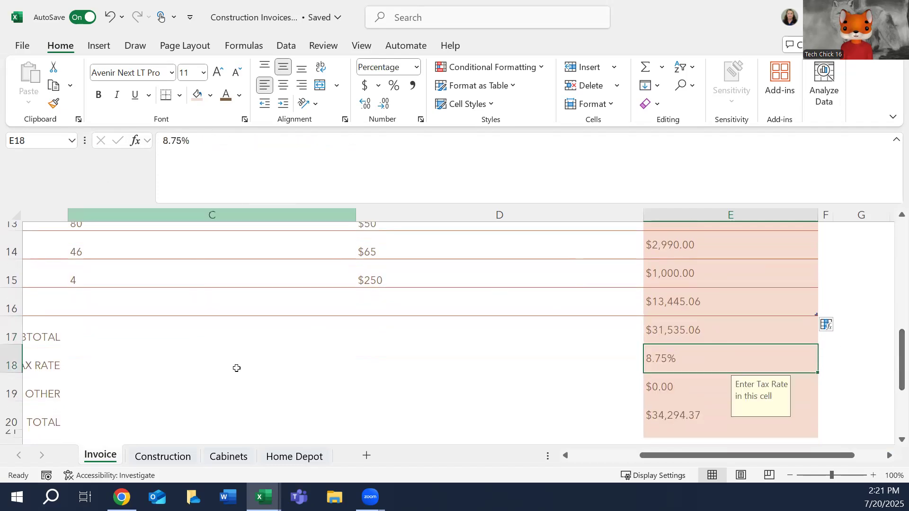
left_click(658, 385)
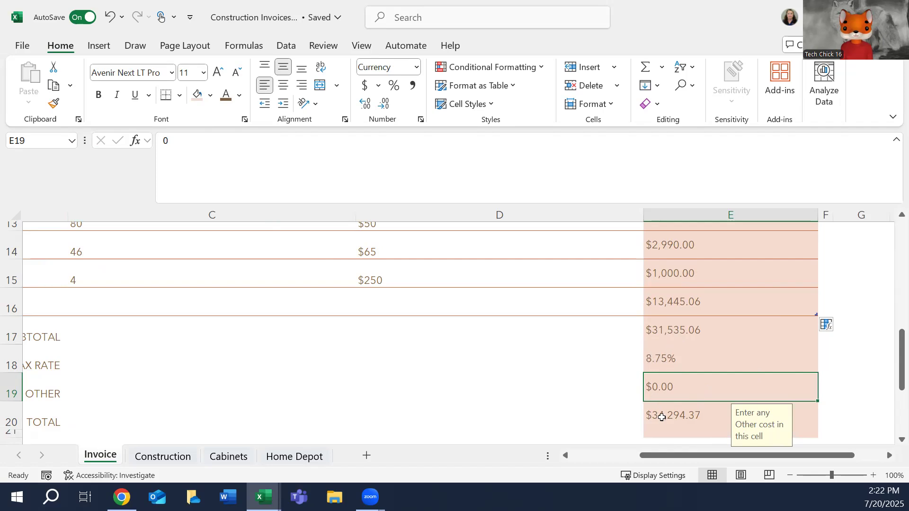
Examine the total formula in E20 and the payment and contact notes below the invoice's totals.
left_click(662, 417)
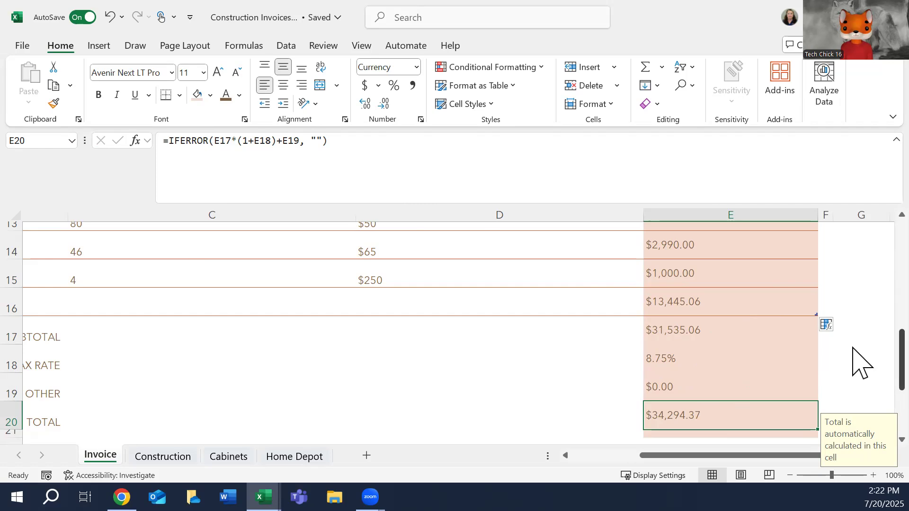
scroll(852, 348, "down", 3)
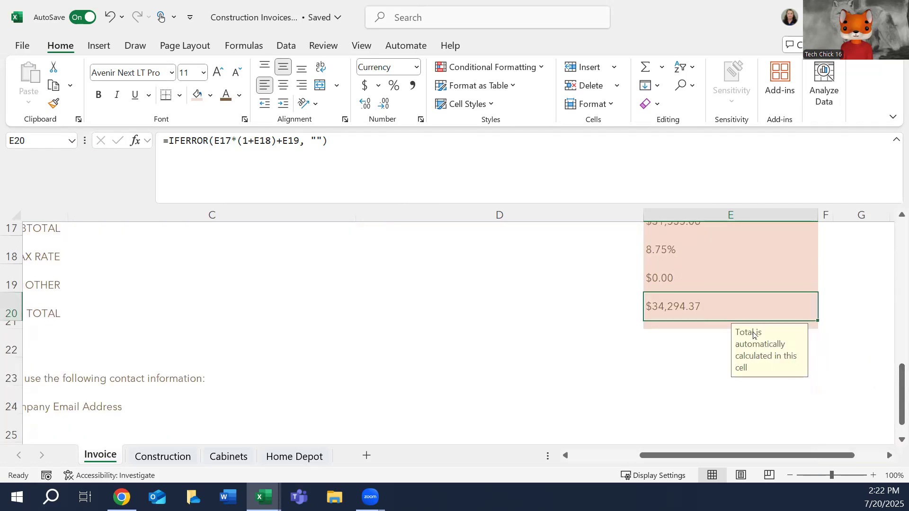
left_click_drag(659, 456, 535, 454)
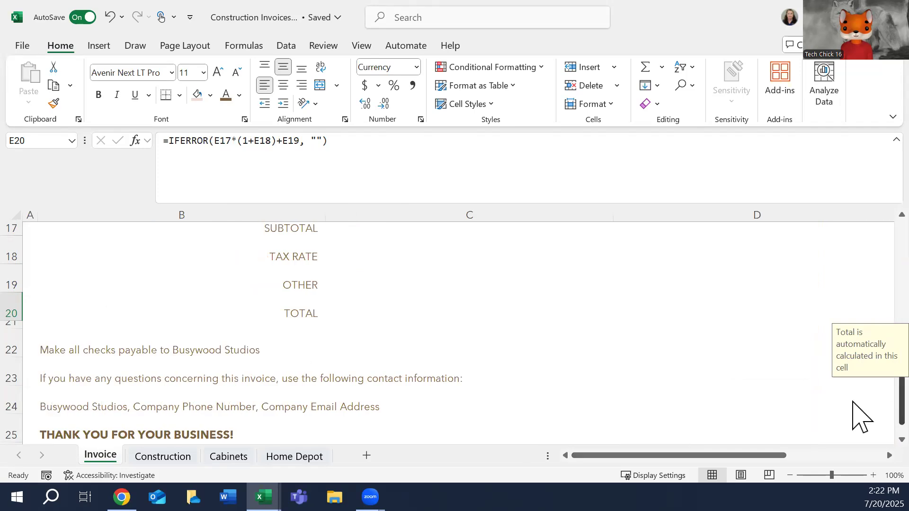
scroll(853, 402, "down", 1)
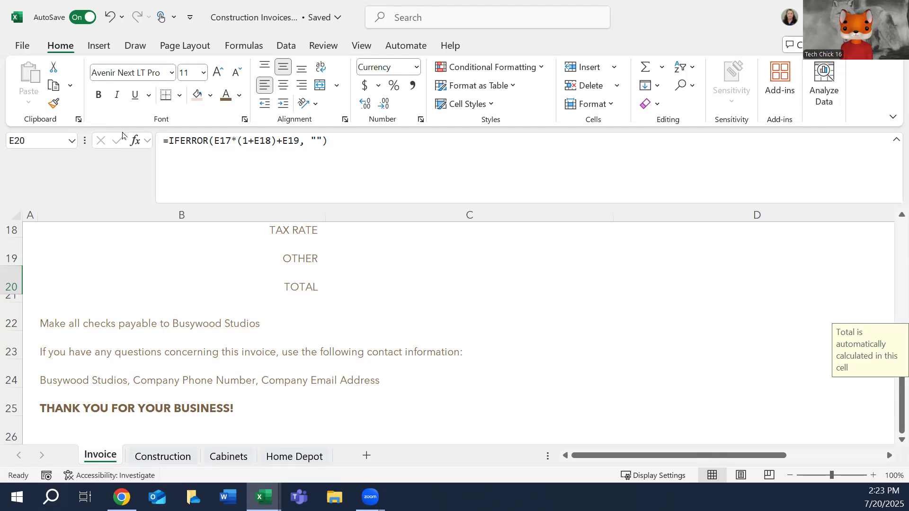
Check the picture at the head of the Construction sheet and return to the Invoice sheet's header.
left_click(163, 457)
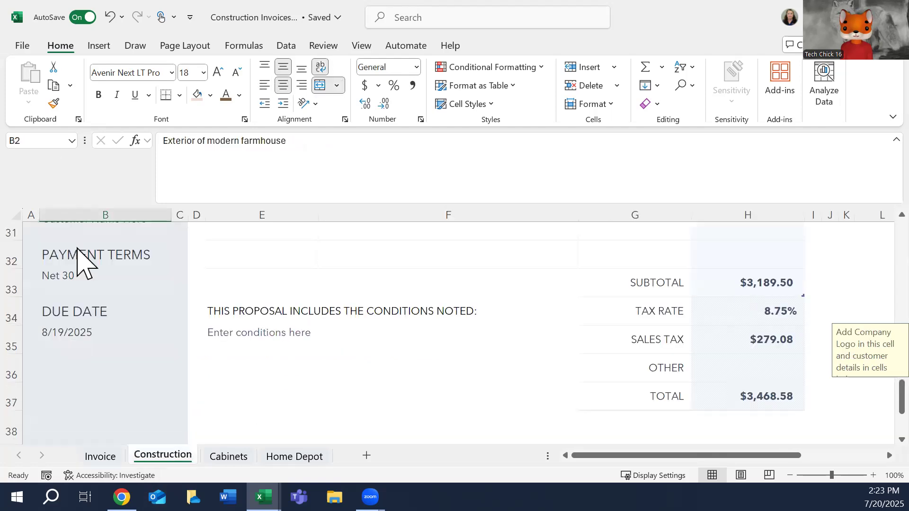
left_click(902, 397)
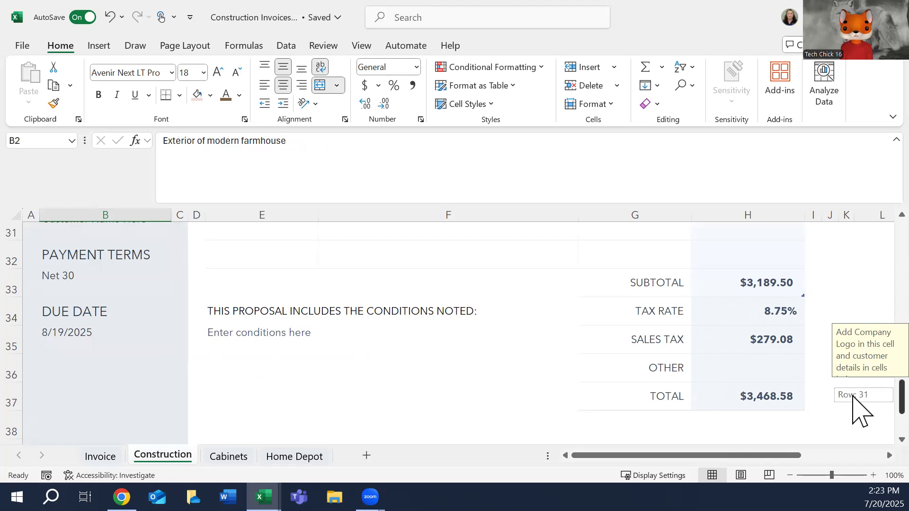
left_click_drag(901, 397, 852, 234)
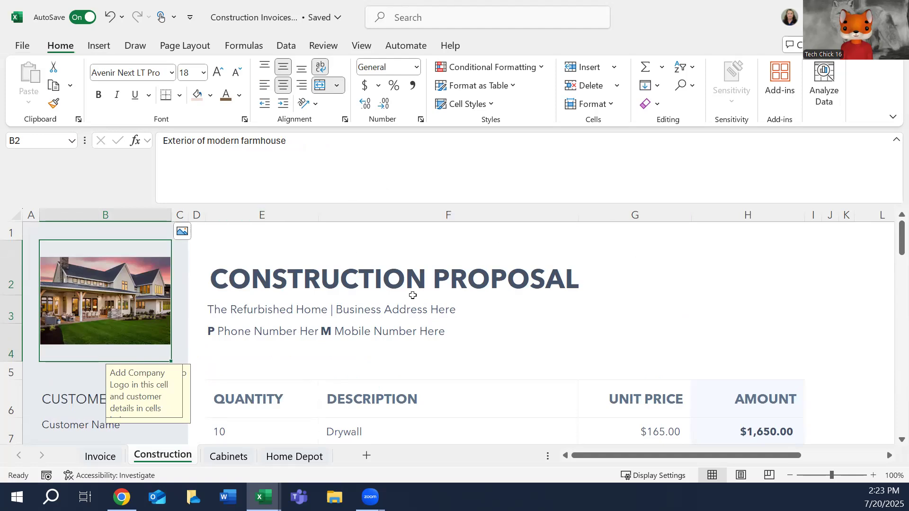
left_click(90, 457)
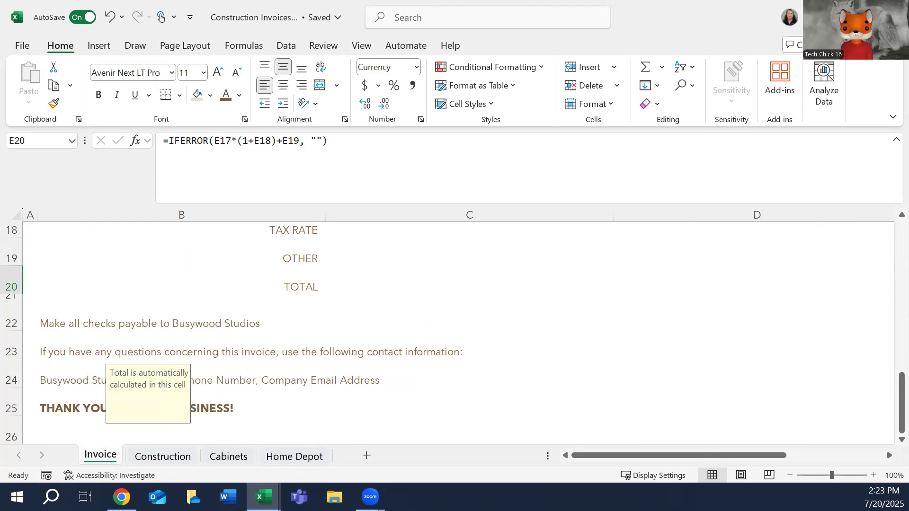
left_click_drag(901, 404, 902, 251)
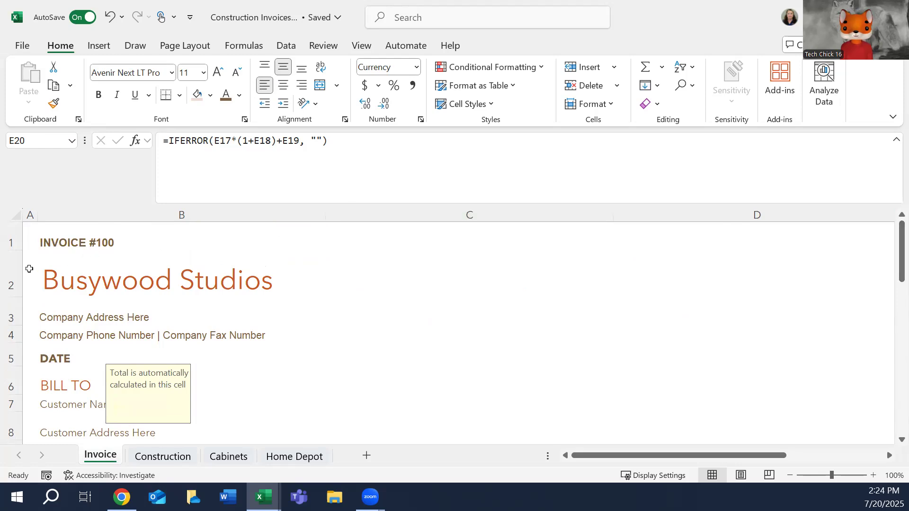
Select cell A2 beside the company name on the Invoice sheet and look for a command that inserts a picture.
left_click(29, 269)
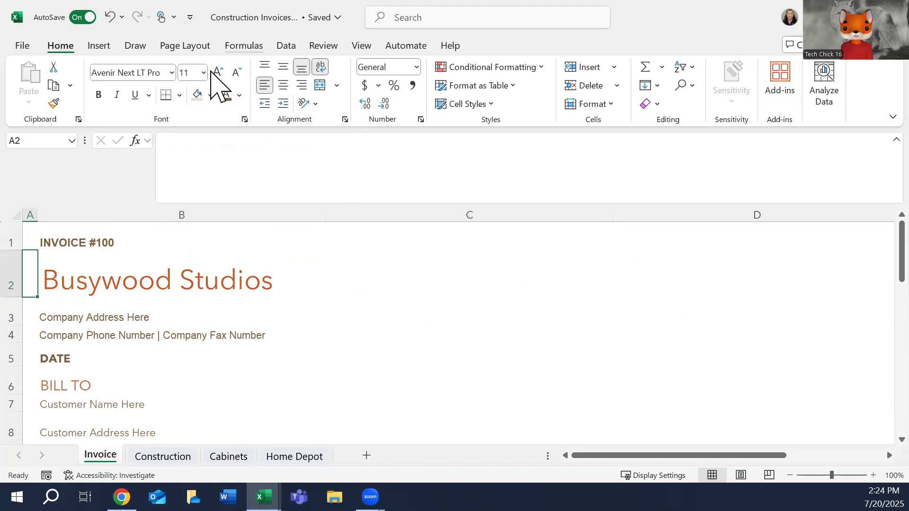
left_click(104, 43)
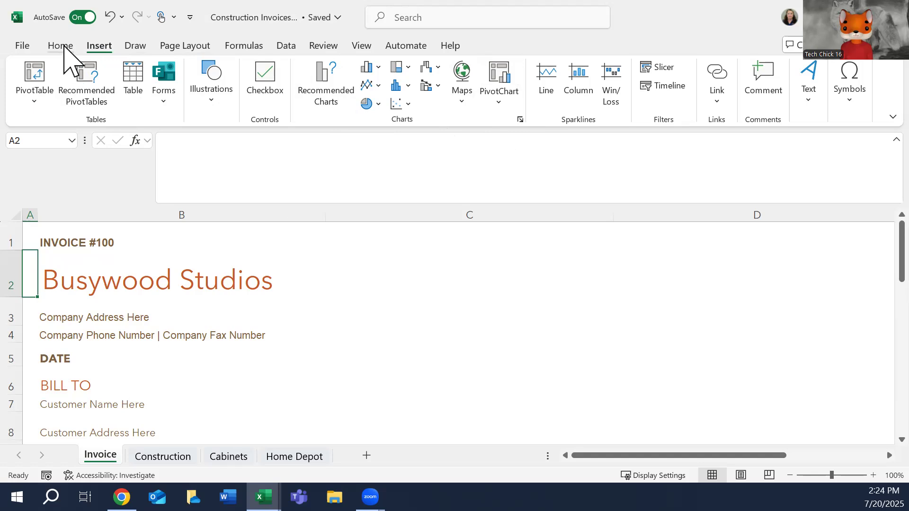
left_click(60, 46)
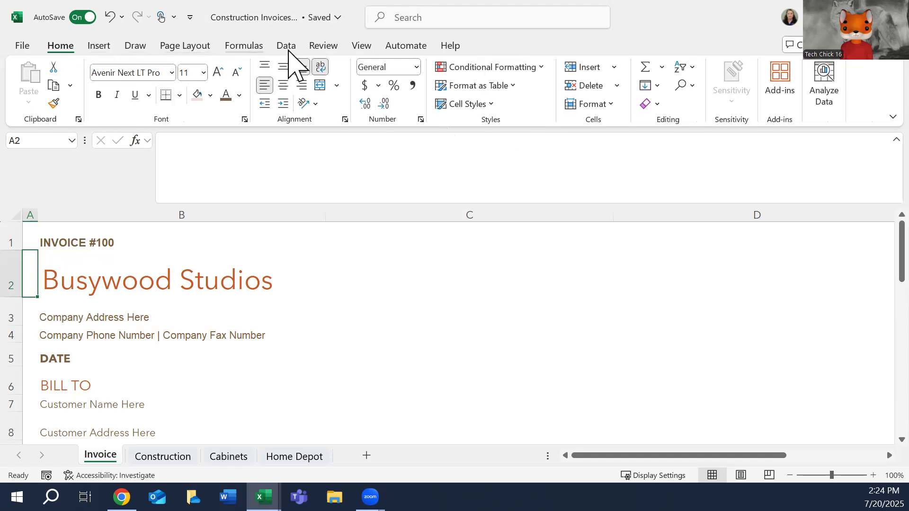
left_click(290, 49)
left_click(100, 46)
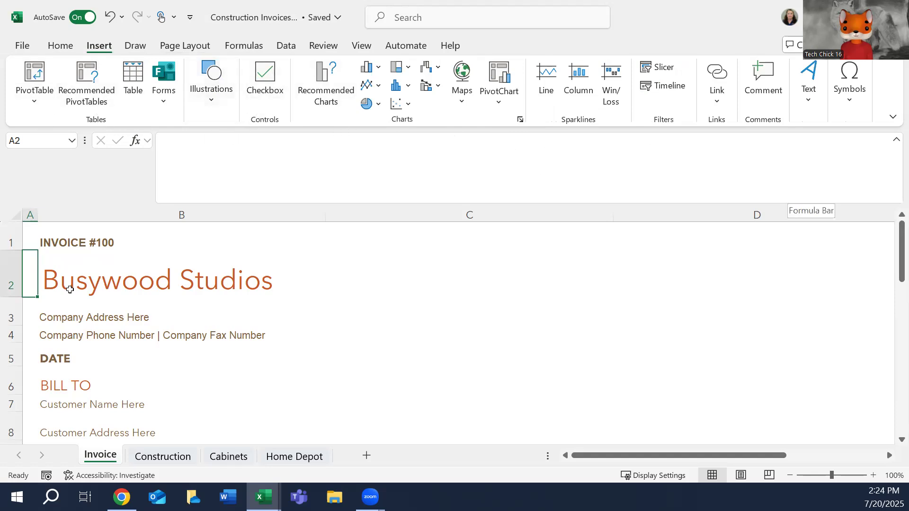
left_click(41, 277)
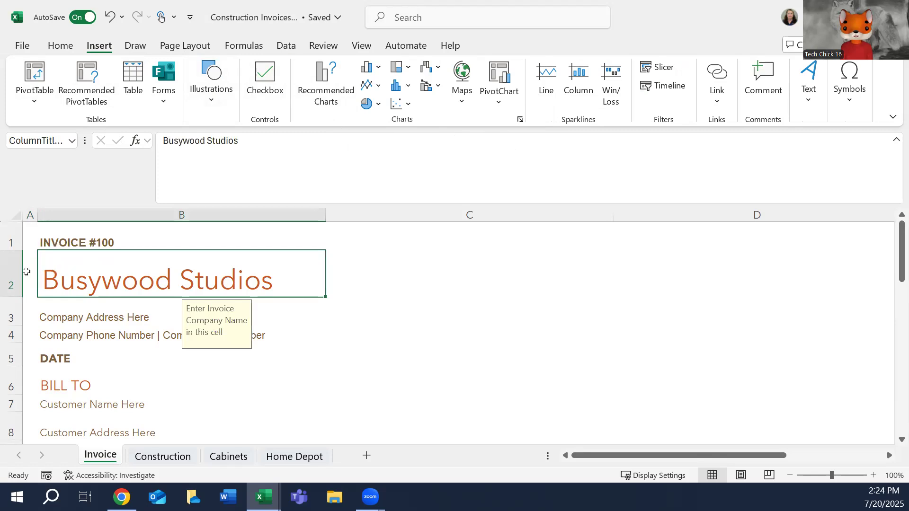
left_click(30, 271)
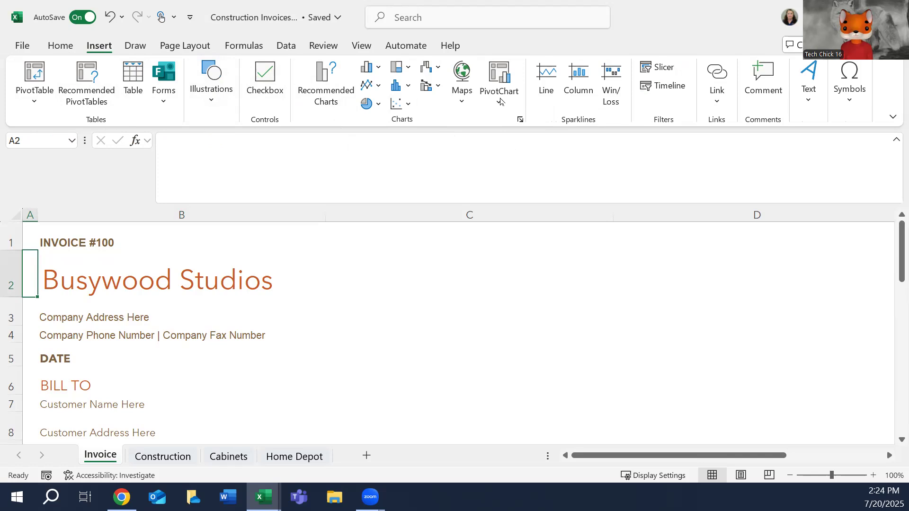
left_click(894, 118)
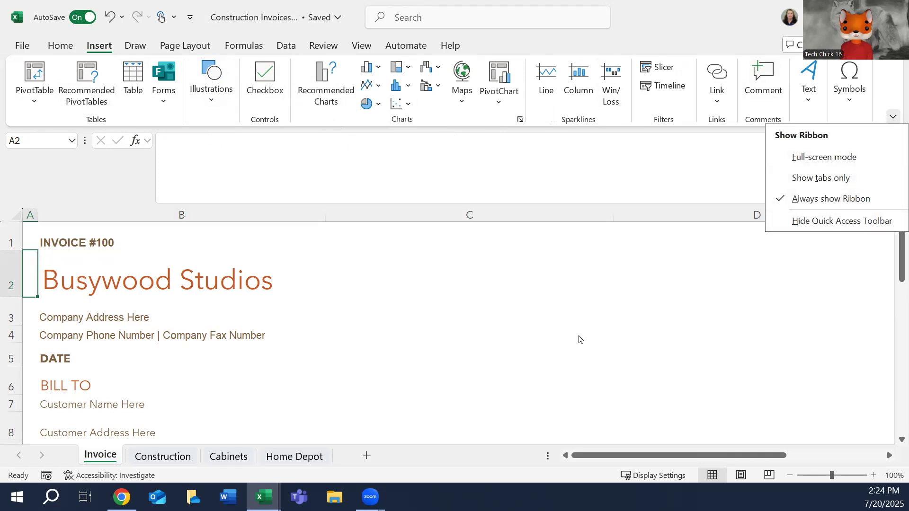
left_click(28, 271)
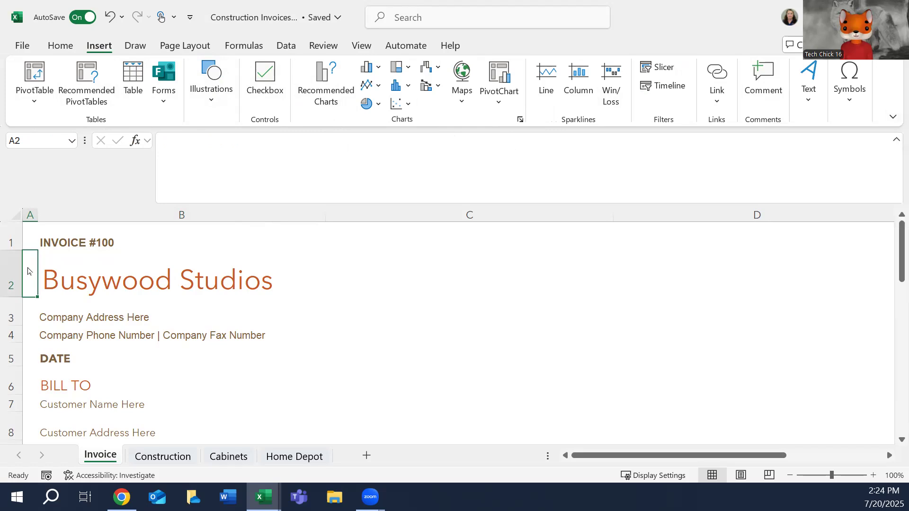
right_click(28, 271)
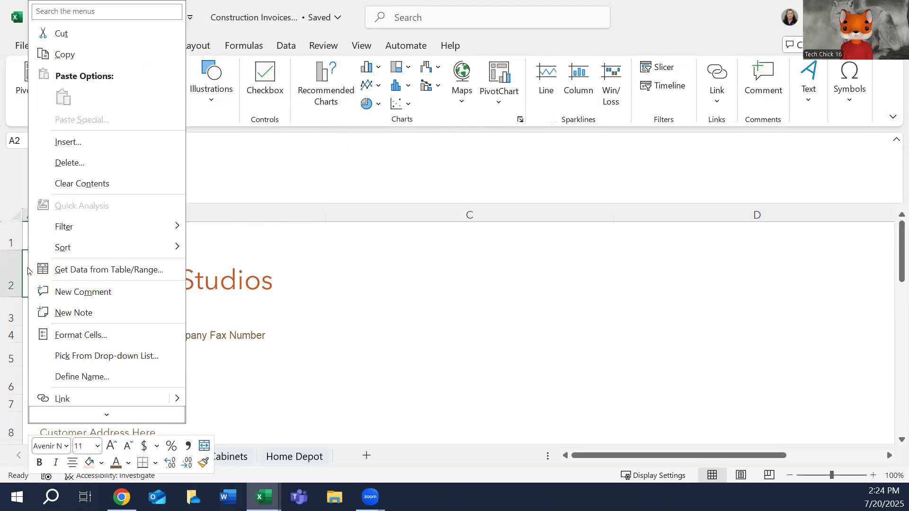
left_click(89, 146)
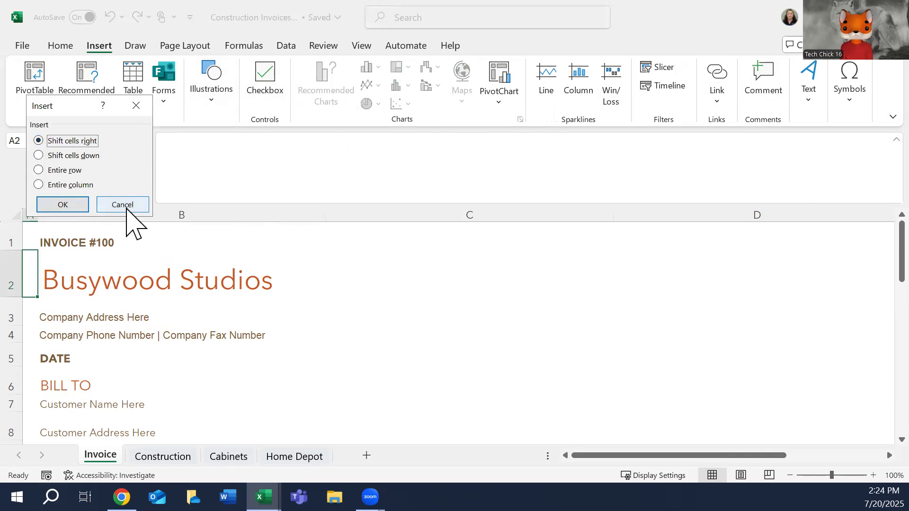
left_click(122, 205)
left_click(61, 46)
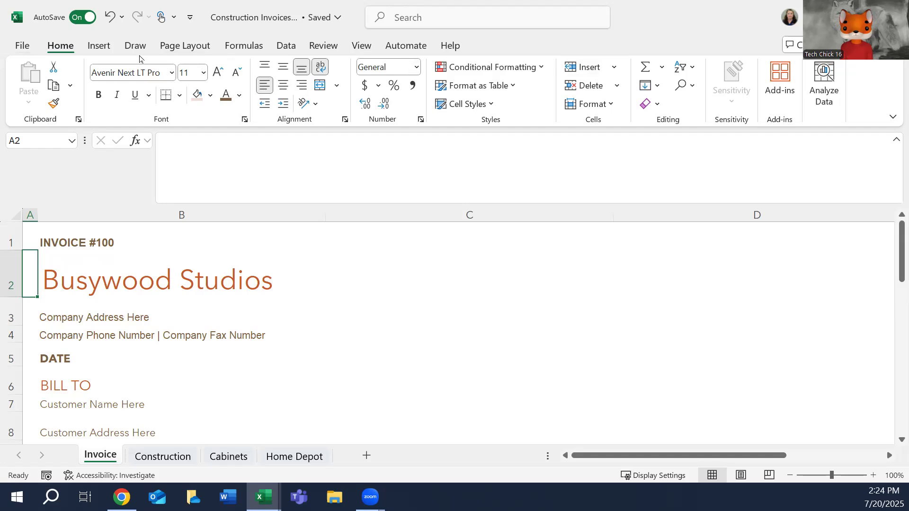
left_click(100, 47)
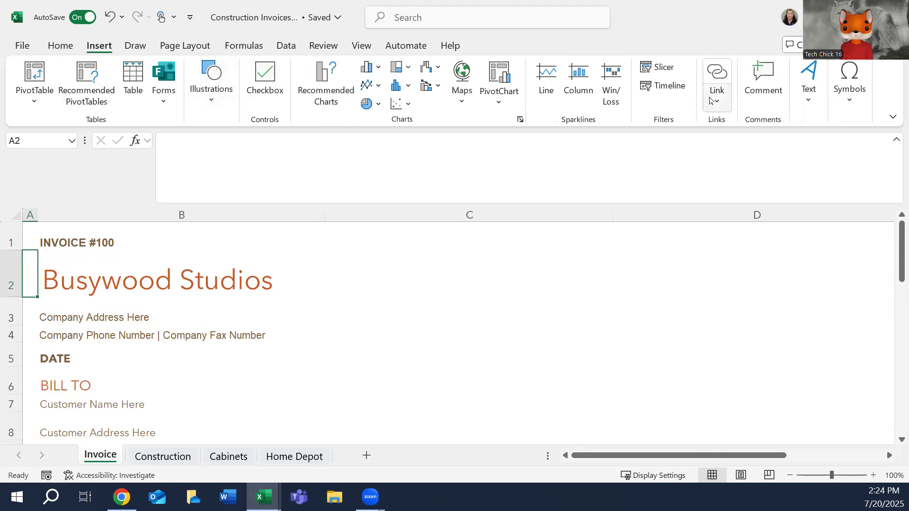
left_click(505, 107)
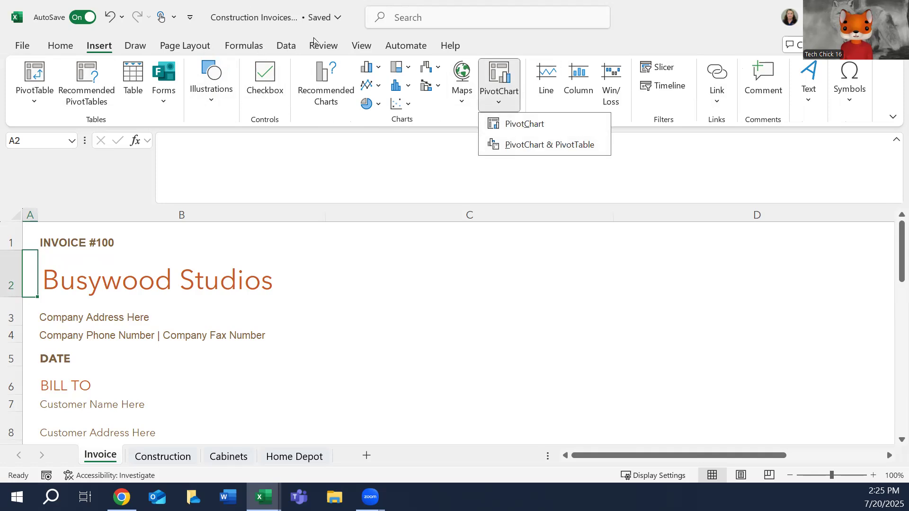
left_click(61, 49)
left_click(62, 49)
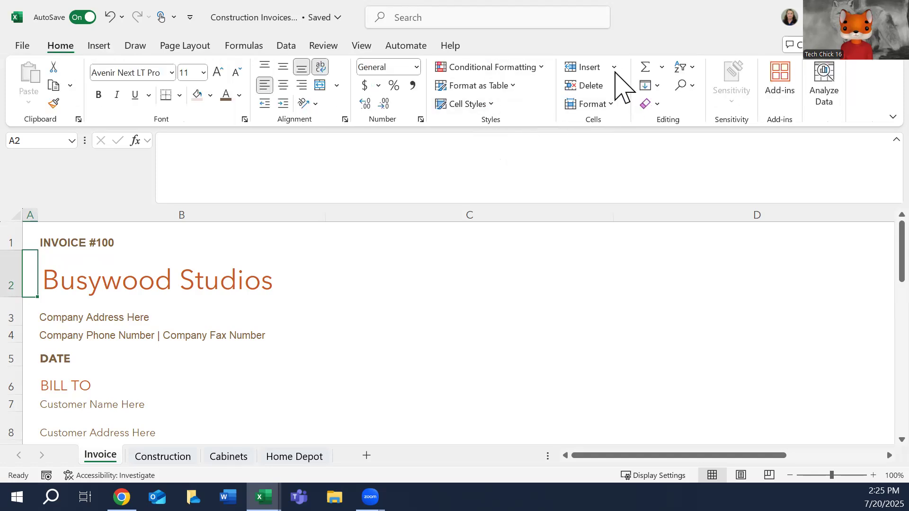
left_click(614, 69)
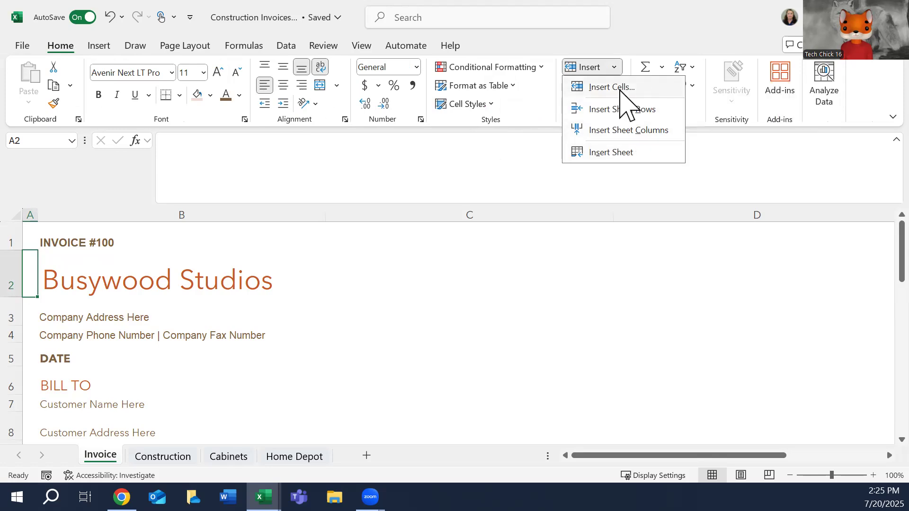
left_click(621, 89)
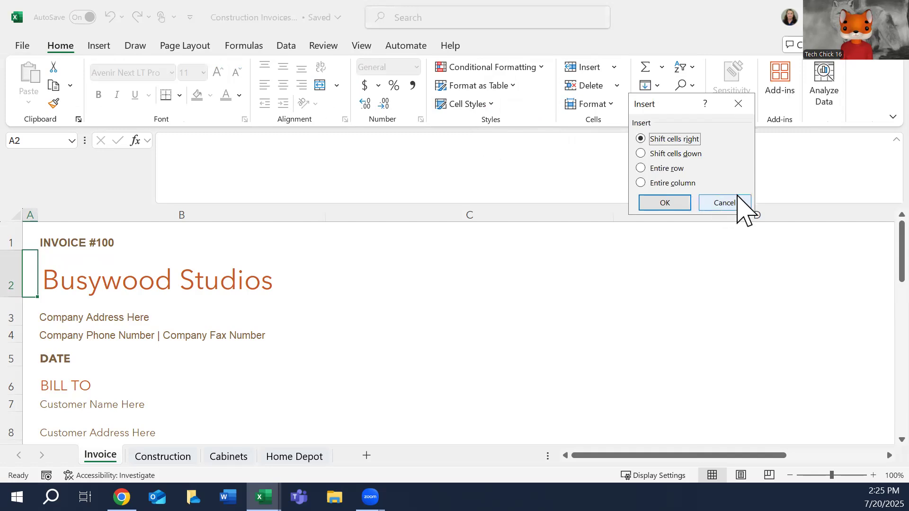
left_click(740, 204)
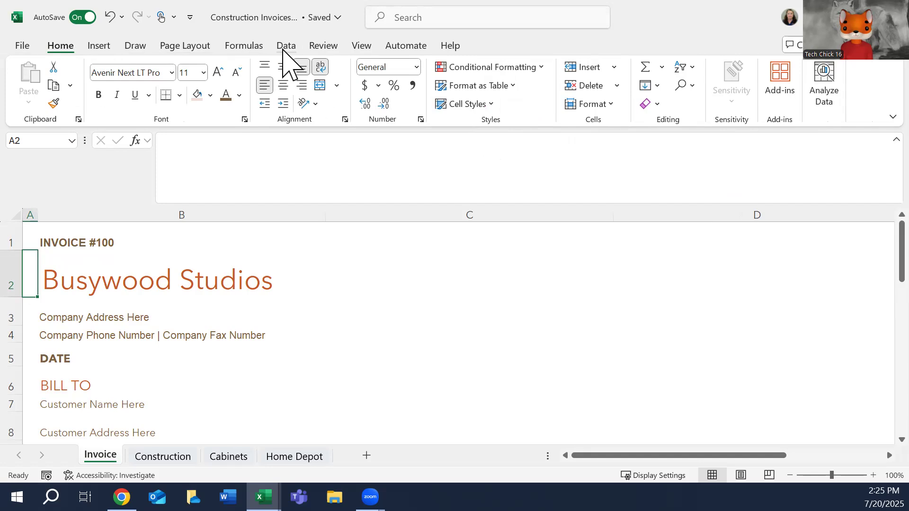
Search Excel for "picture" and read the "Insert pictures" help article's instructions on choosing a picture source.
left_click(285, 49)
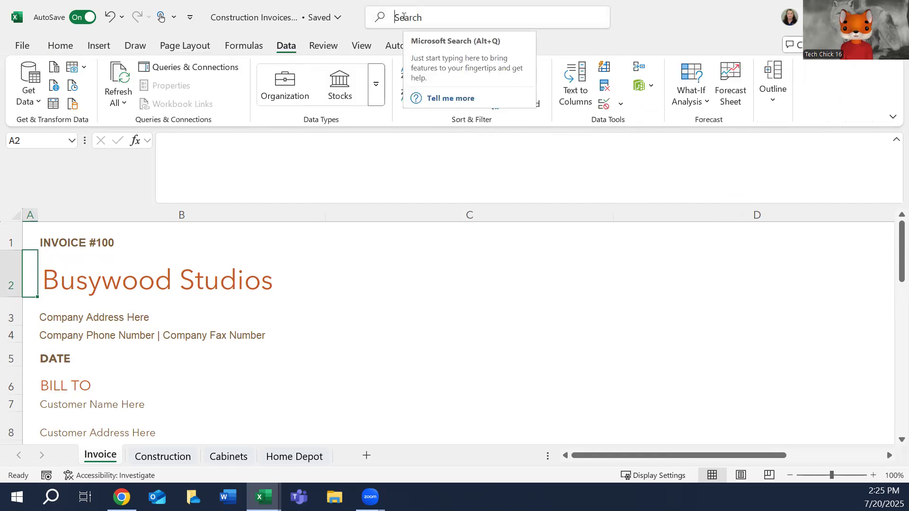
left_click(403, 17)
type("picture")
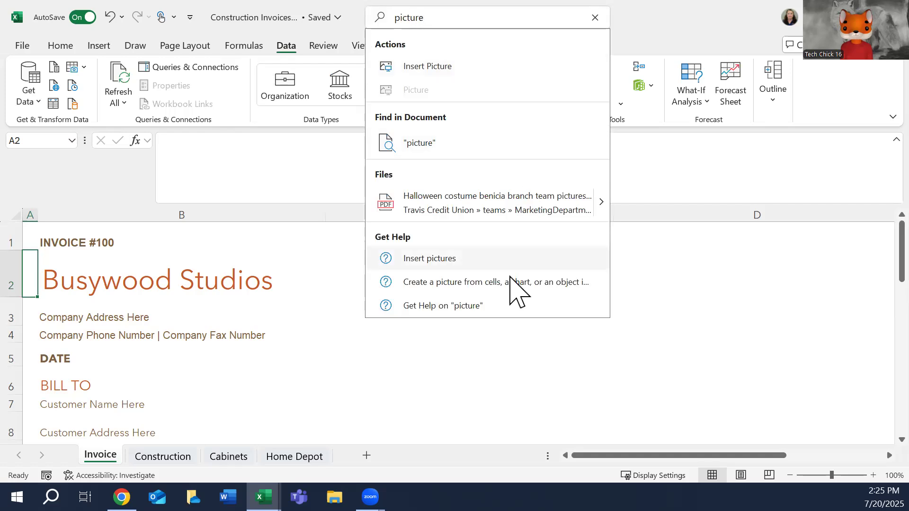
left_click(444, 260)
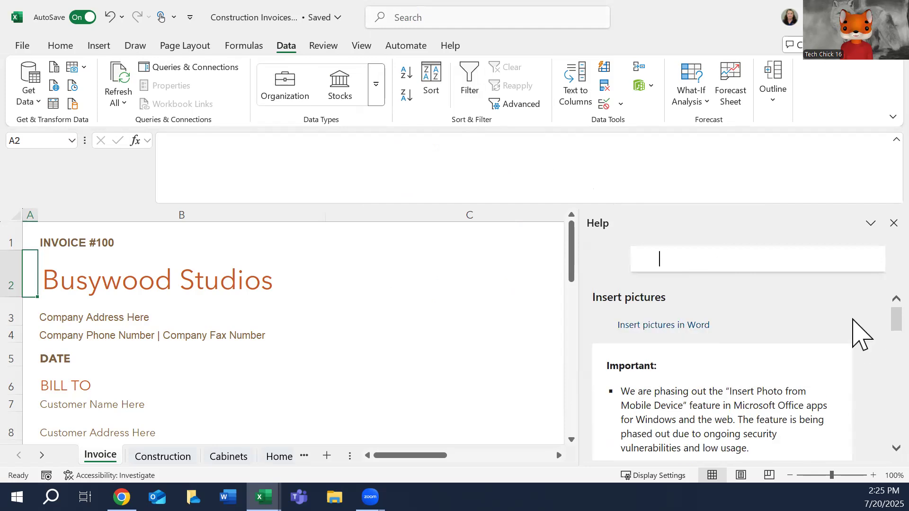
scroll(854, 331, "down", 2)
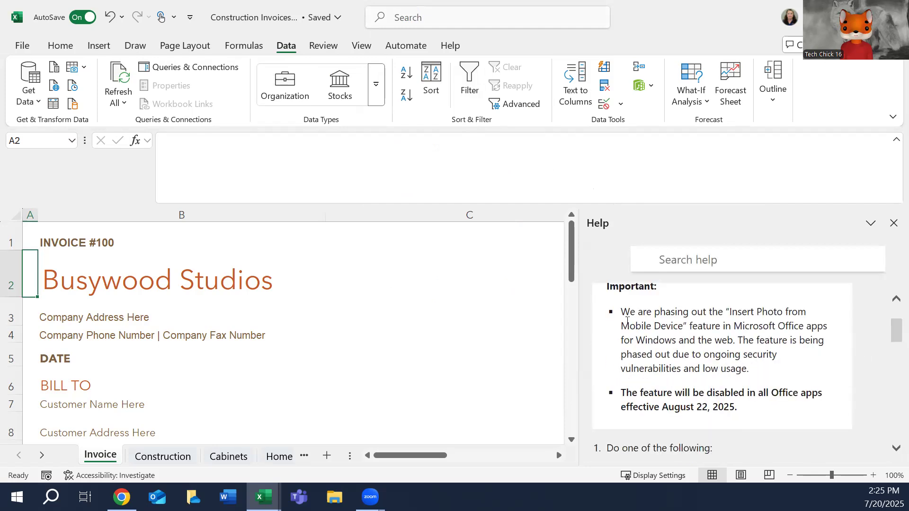
left_click_drag(895, 335, 894, 352)
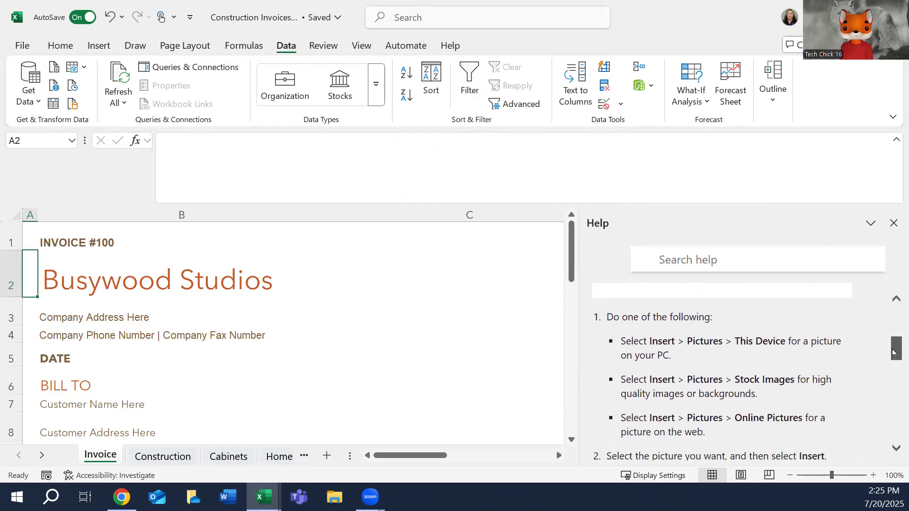
left_click(86, 49)
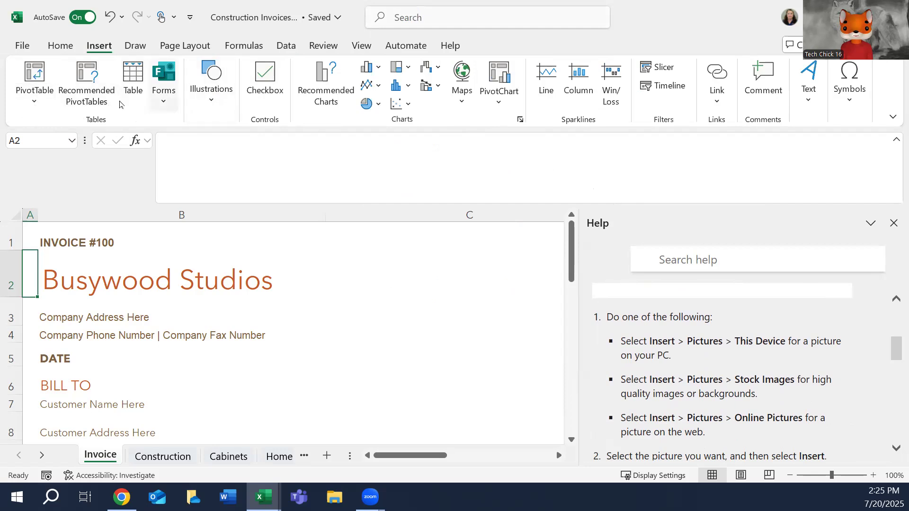
left_click(164, 92)
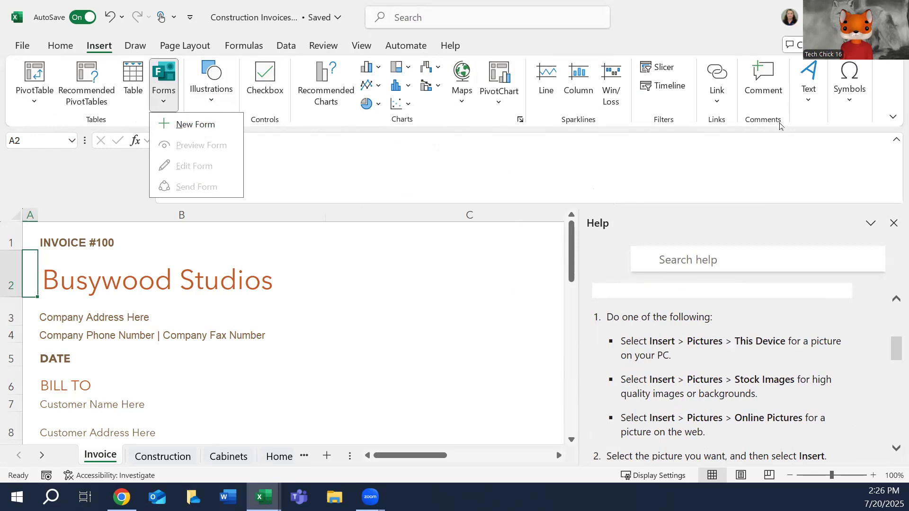
left_click(893, 119)
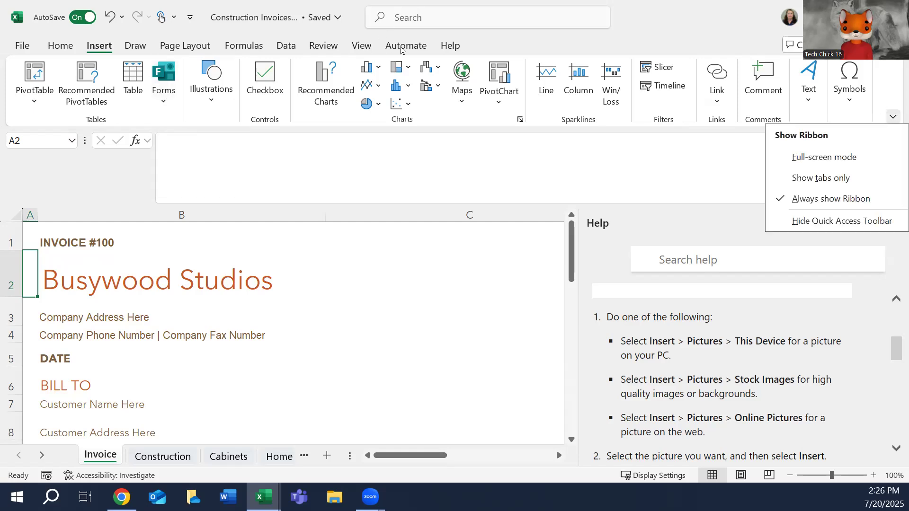
left_click(63, 47)
left_click(62, 47)
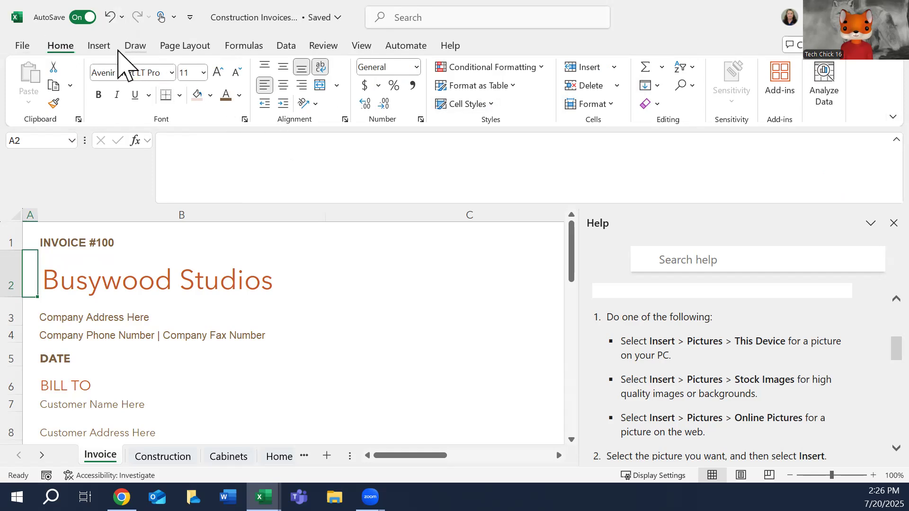
left_click(136, 48)
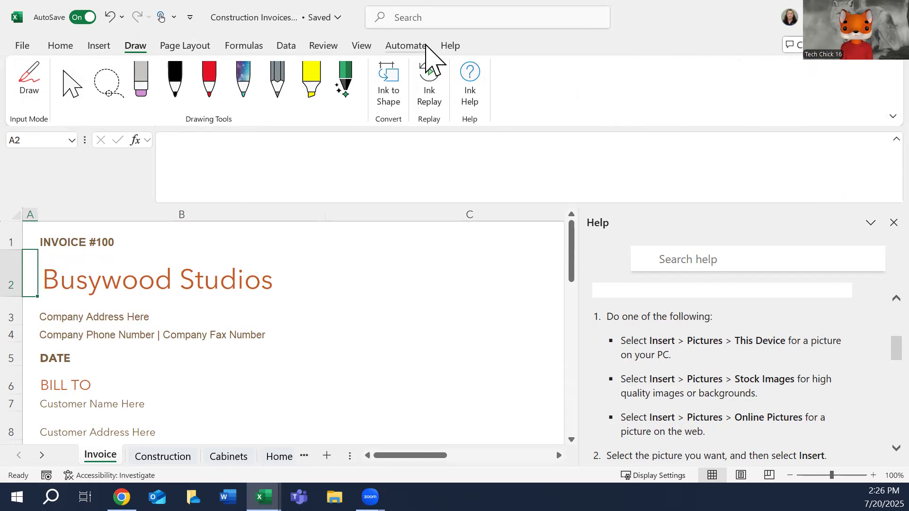
left_click(363, 49)
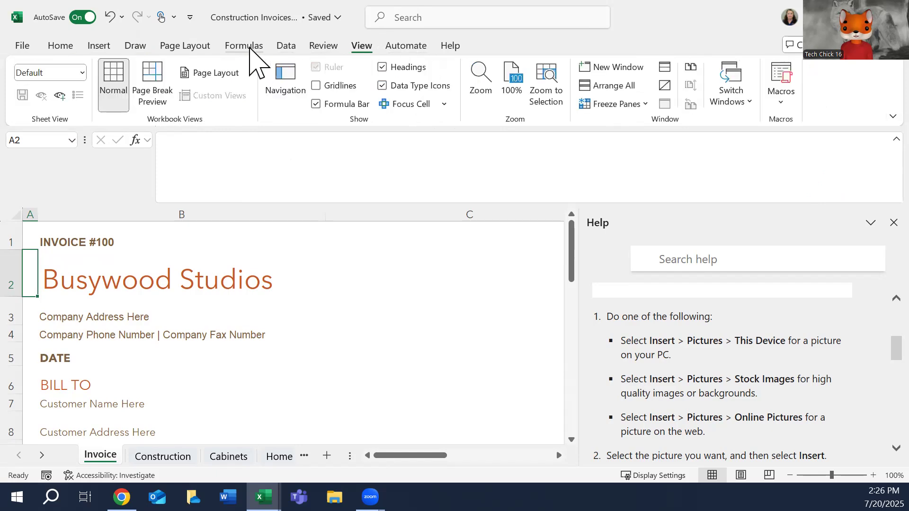
left_click(285, 52)
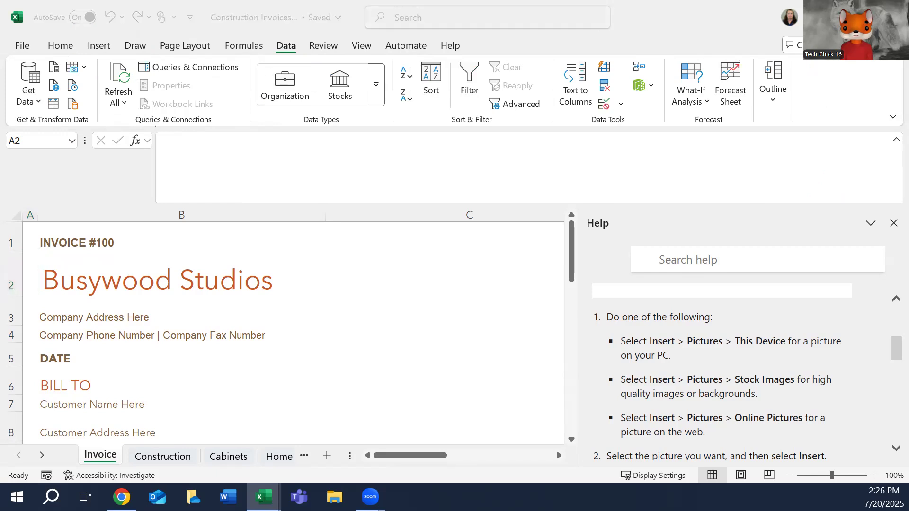
key("ctrl+c")
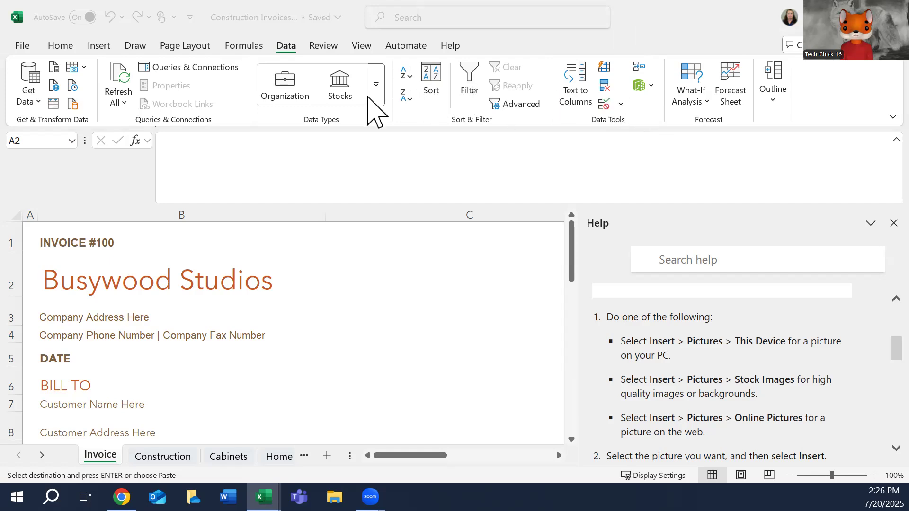
left_click(99, 46)
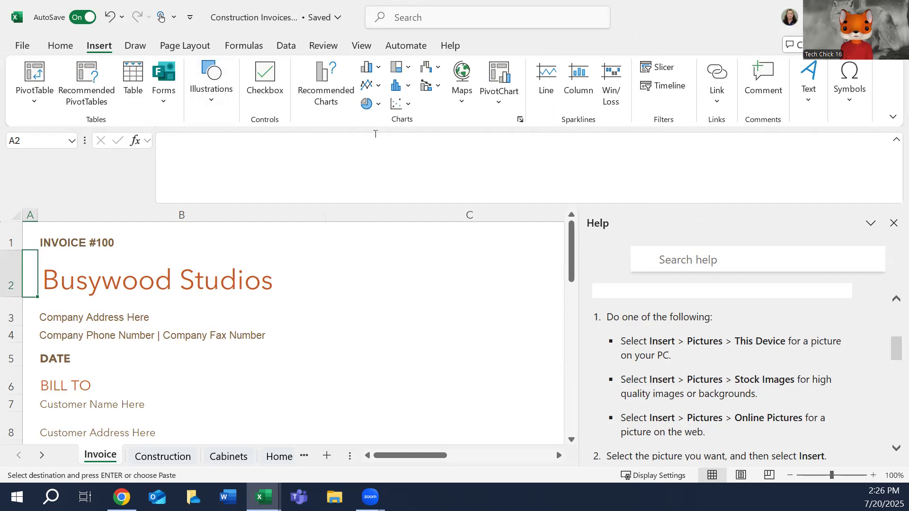
left_click(521, 120)
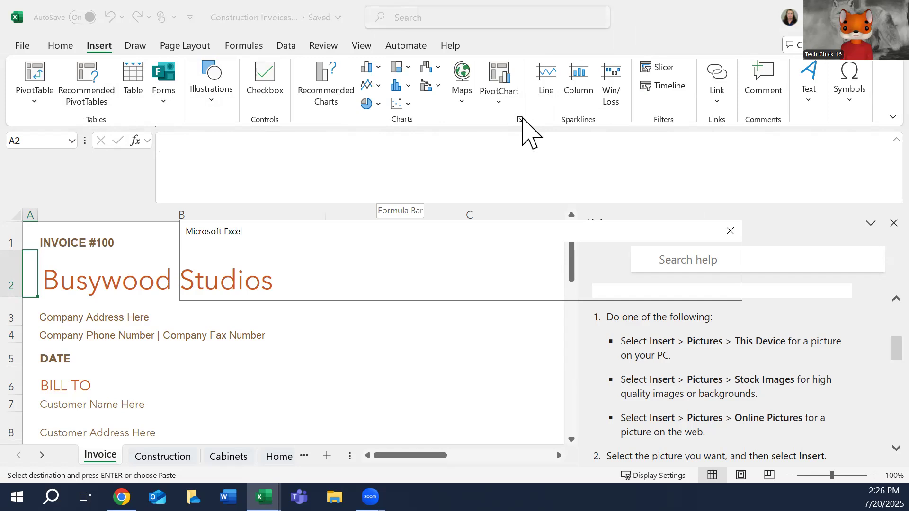
left_click(732, 233)
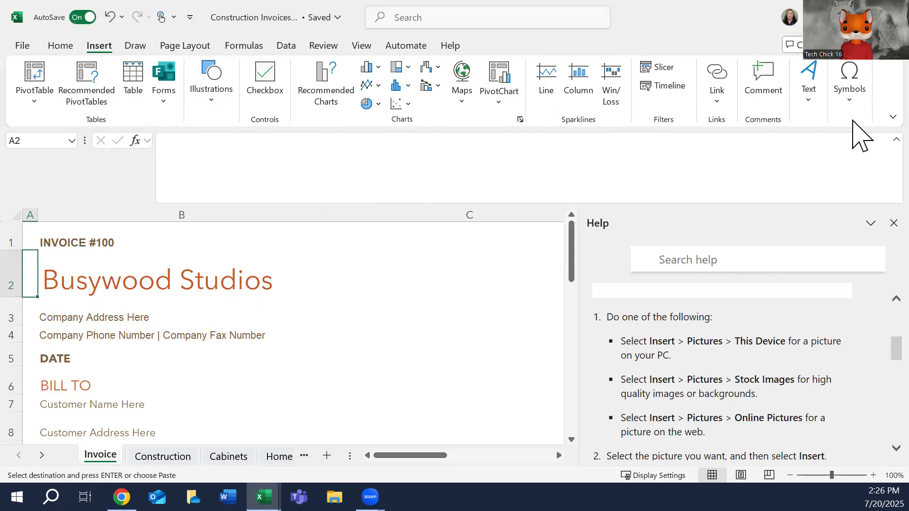
left_click(893, 117)
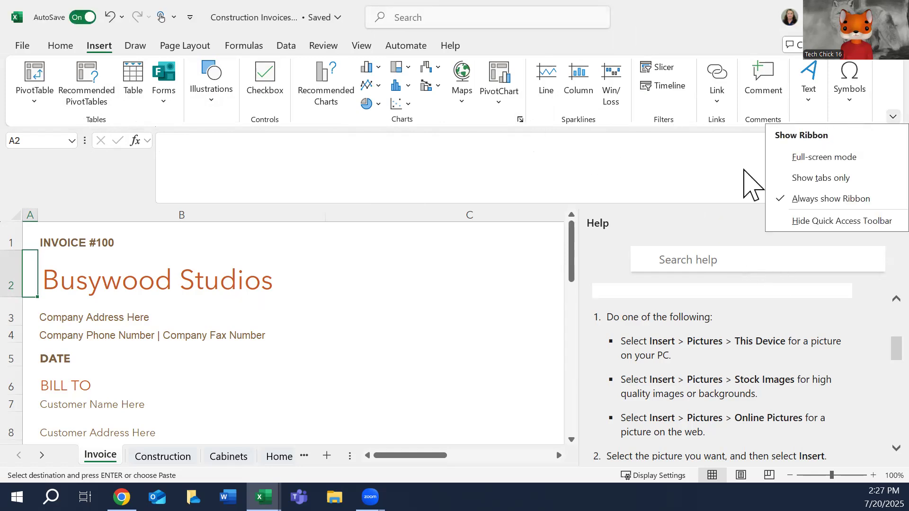
Open the stock image library for a picture placed in cell A2 of the Invoice sheet.
left_click(213, 100)
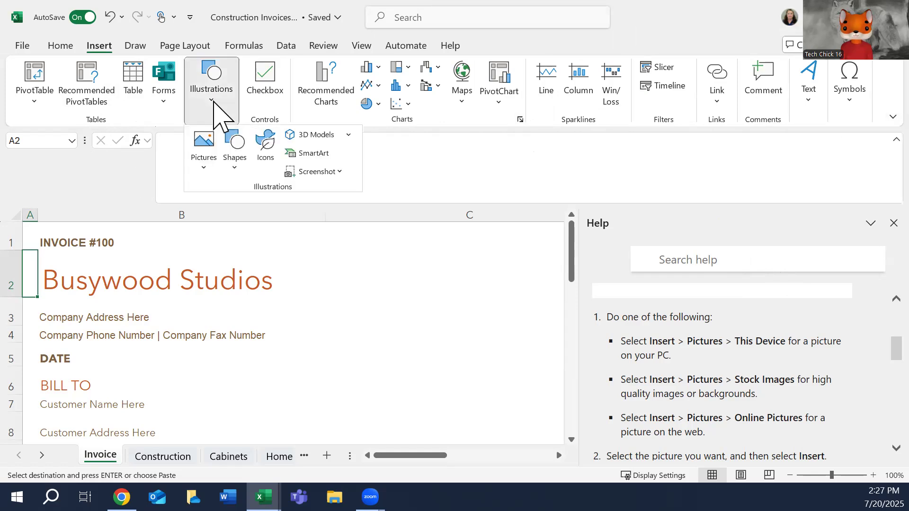
left_click(204, 173)
mouse_move(225, 194)
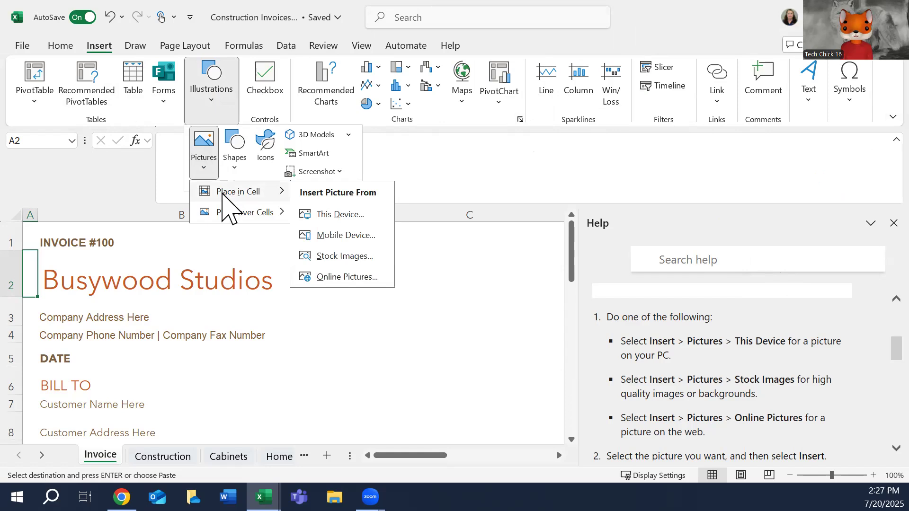
left_click(354, 260)
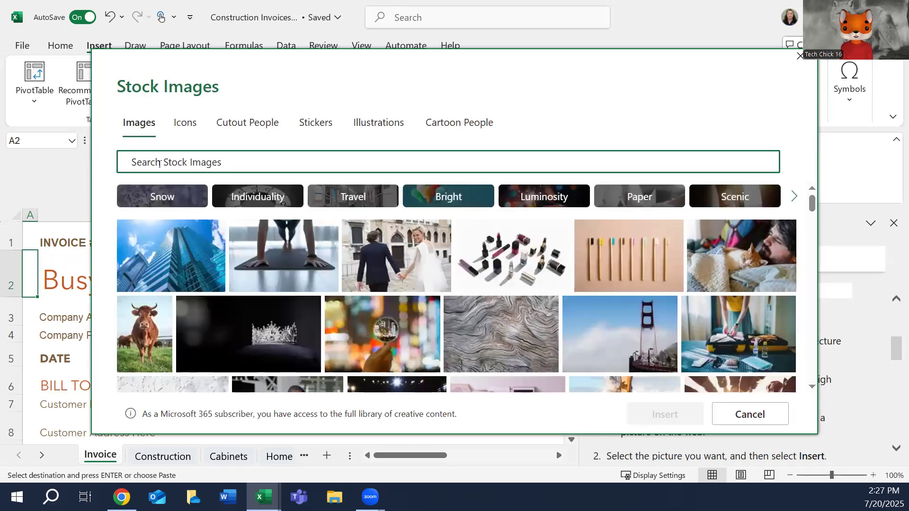
Search the stock images for "cabinet" and insert the photo of vintage coffee pots on a wooden table into cell A2.
type("cabinet")
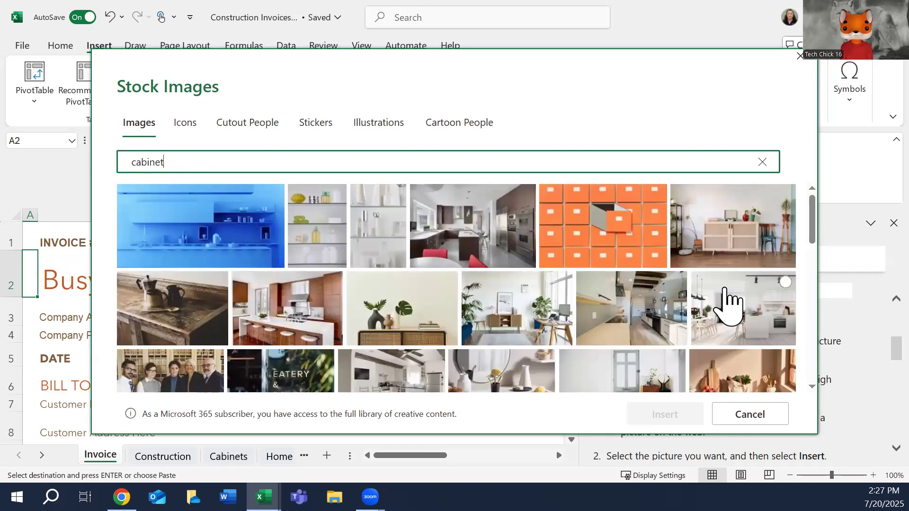
scroll(727, 306, "down", 5)
scroll(727, 306, "down", 3)
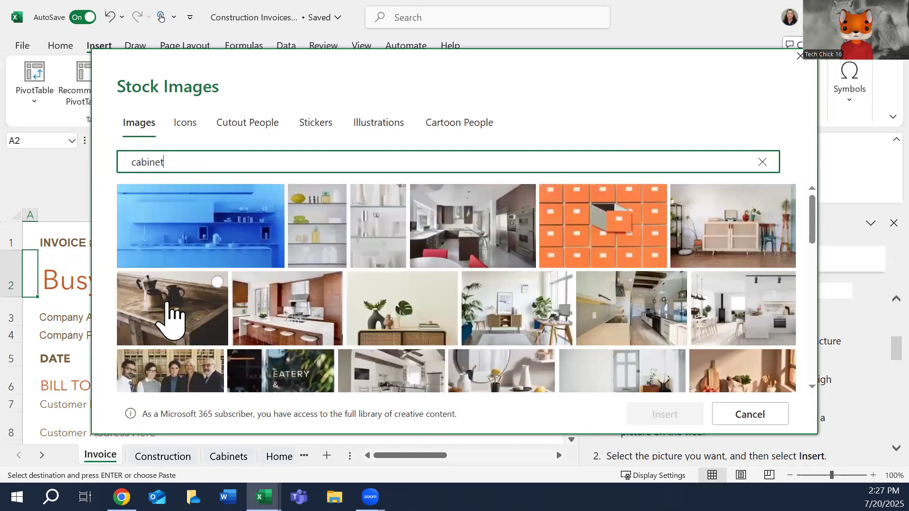
left_click(167, 315)
left_click(654, 429)
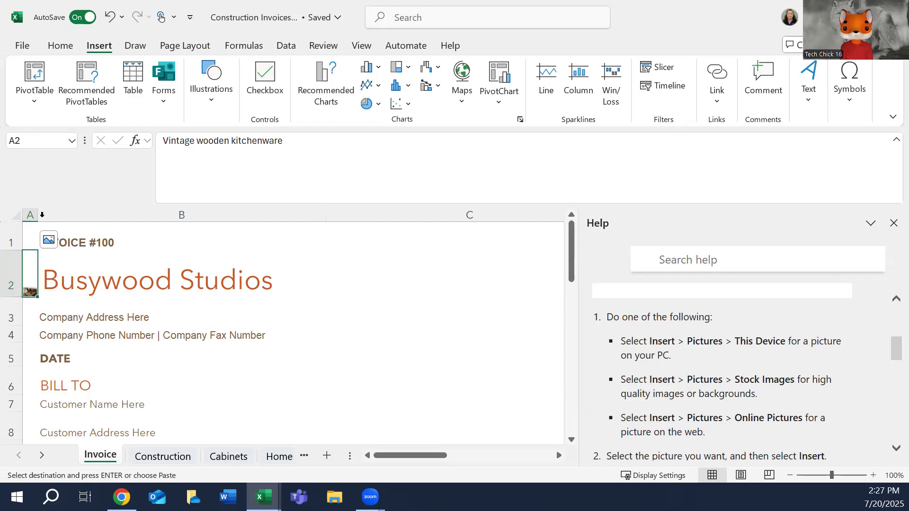
Widen column A so the picture in A2 fills the row's height beside the company name, and close the Help pane.
left_click_drag(40, 216, 92, 220)
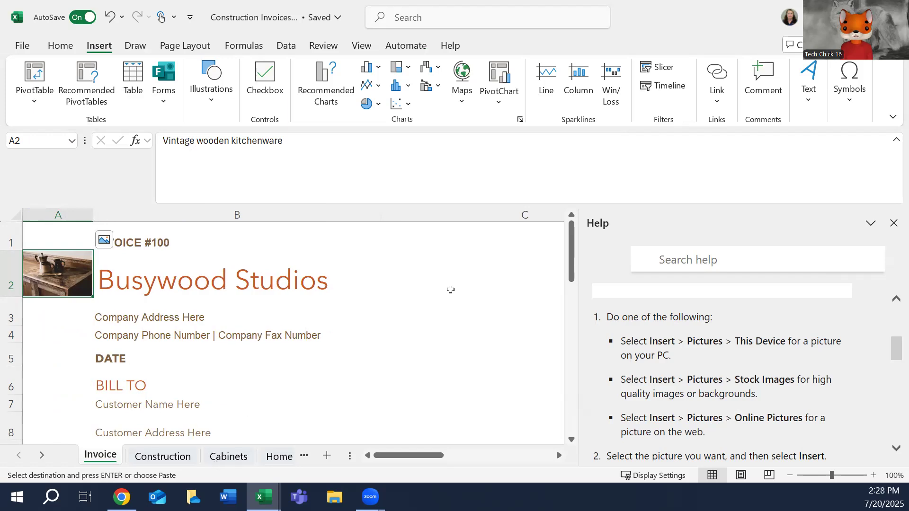
left_click(894, 223)
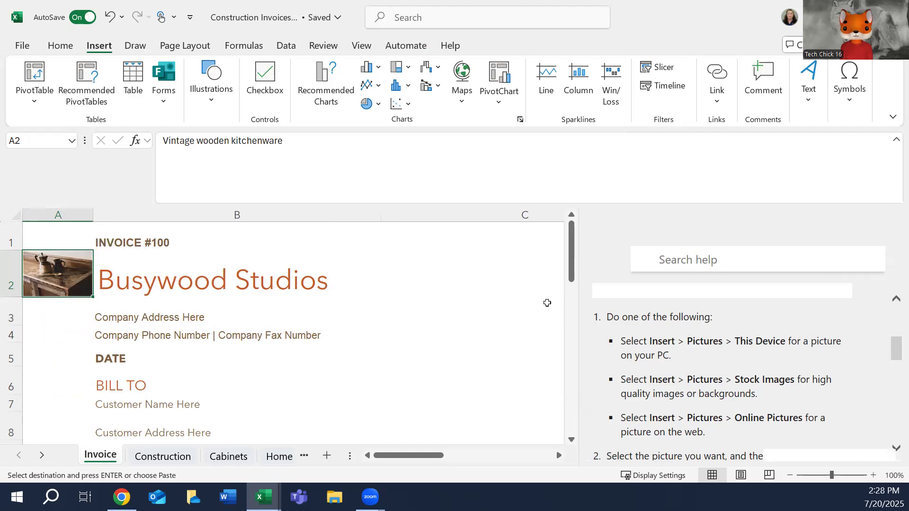